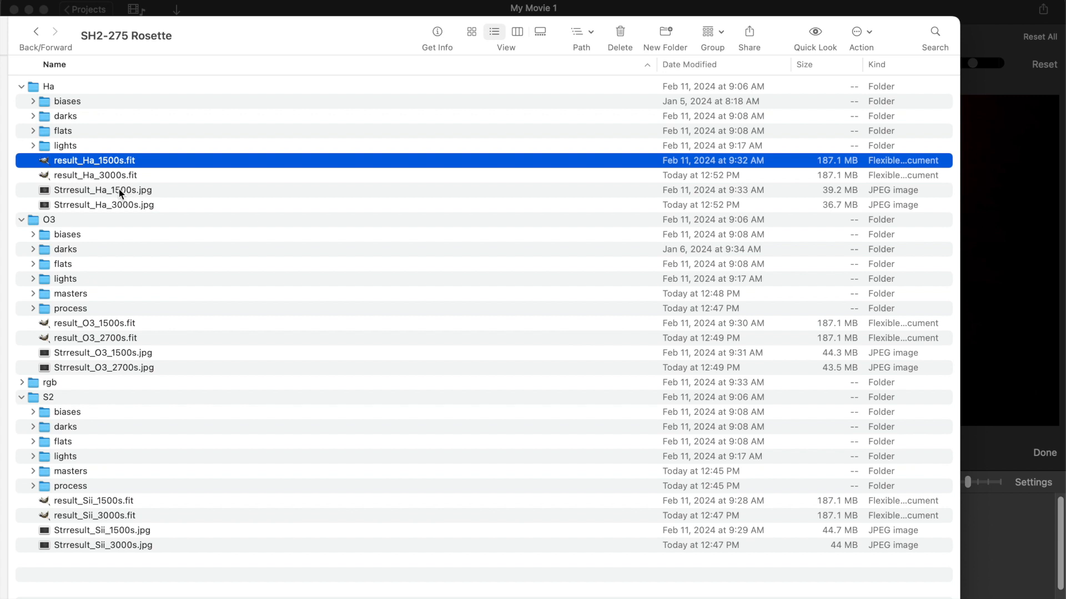
Examine the light frames in the lights folders of the Ha, O3 and S2 filter folders
left_click(33, 146)
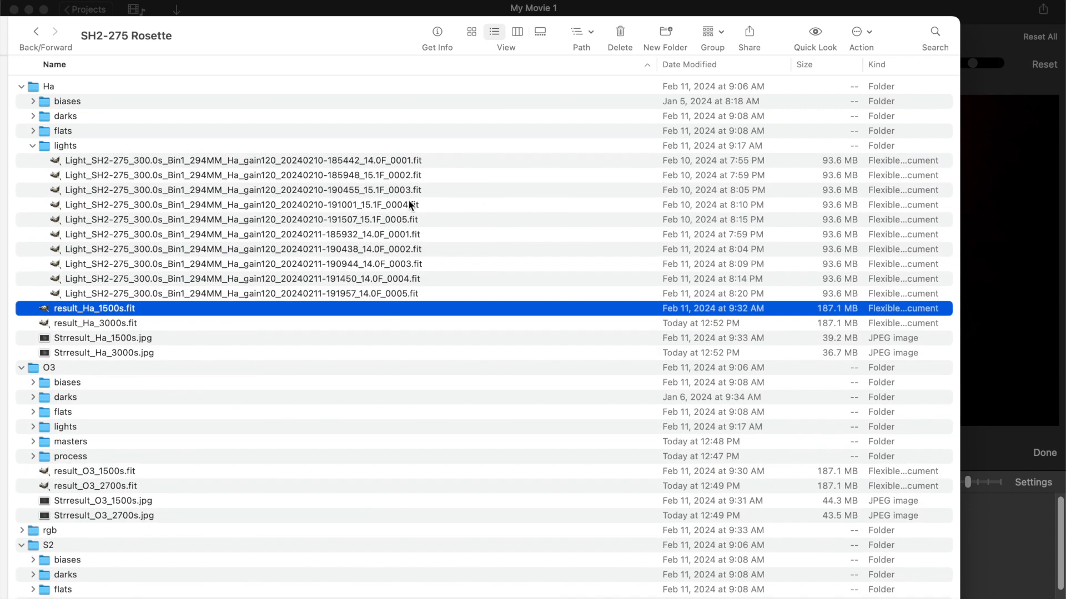
left_click(33, 145)
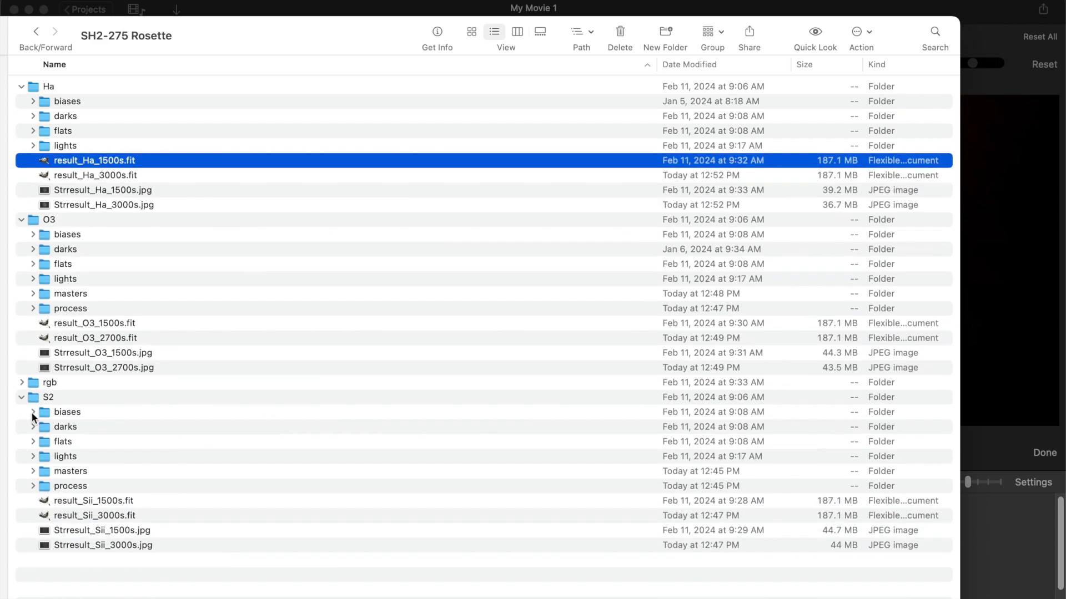
left_click(33, 280)
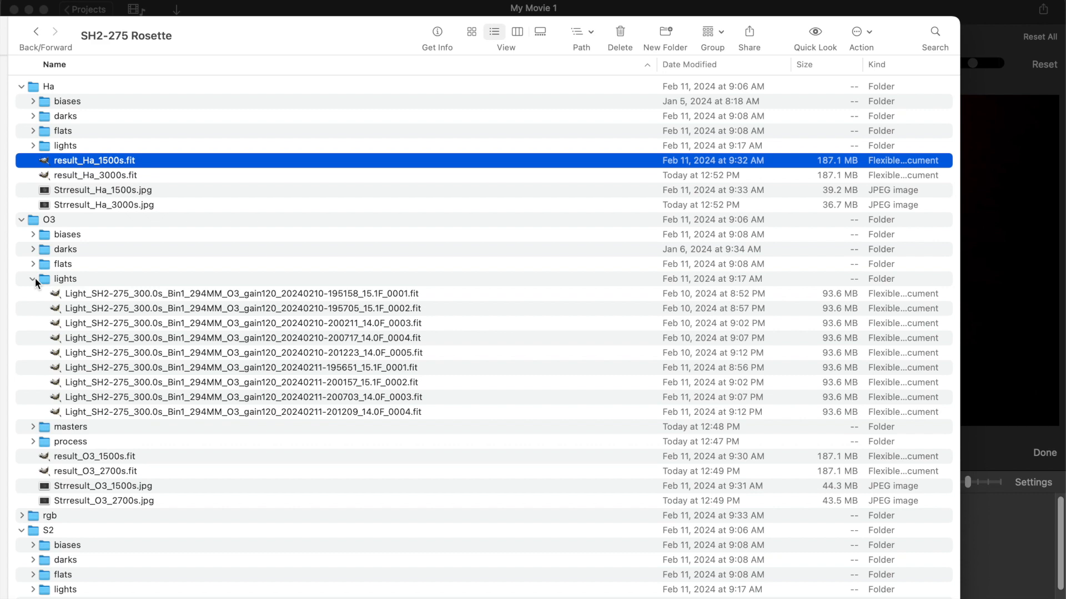
left_click(35, 278)
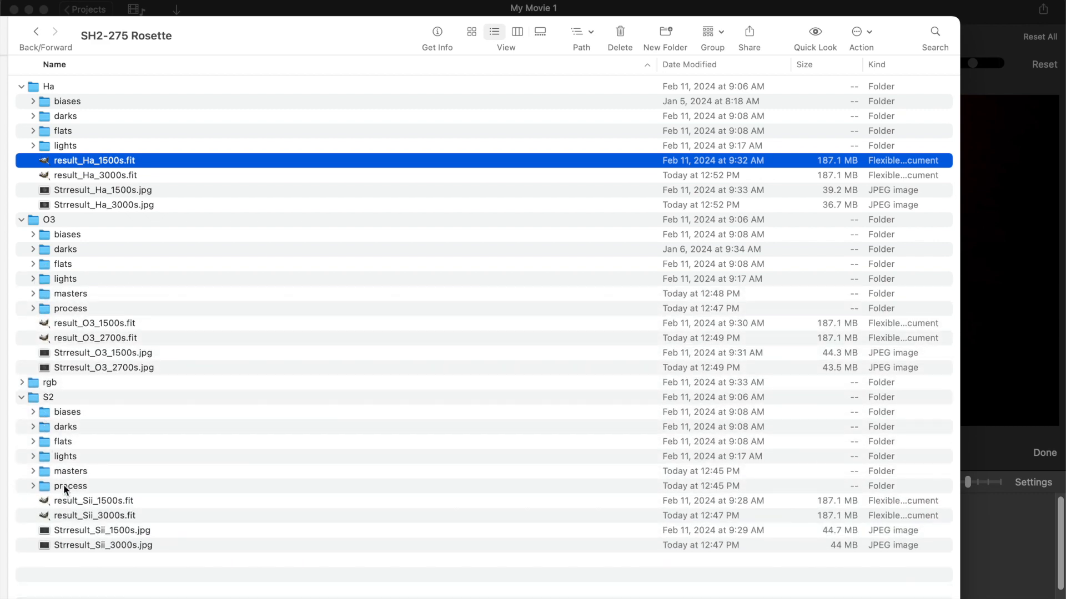
double_click(72, 456)
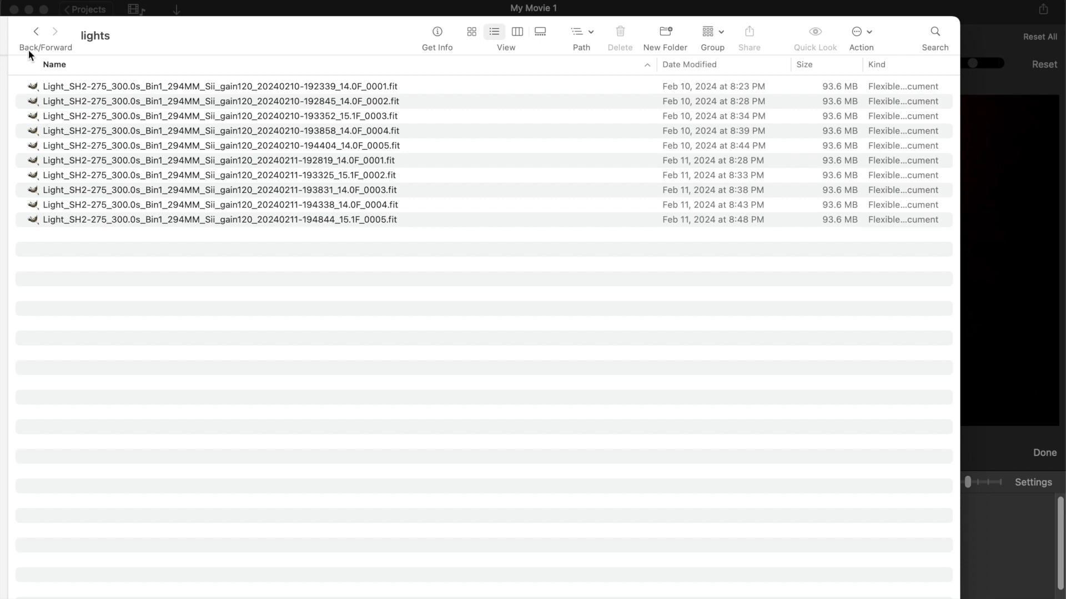
left_click(35, 31)
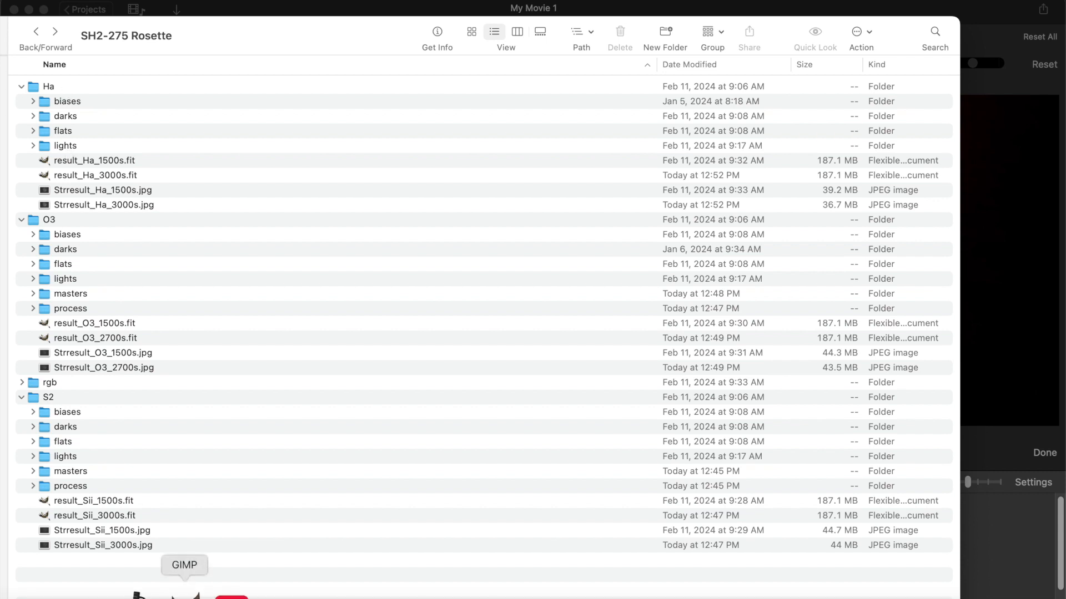
Switch to Siril and set the Ha folder inside SH2-275 Rosette as the working directory
left_click(202, 596)
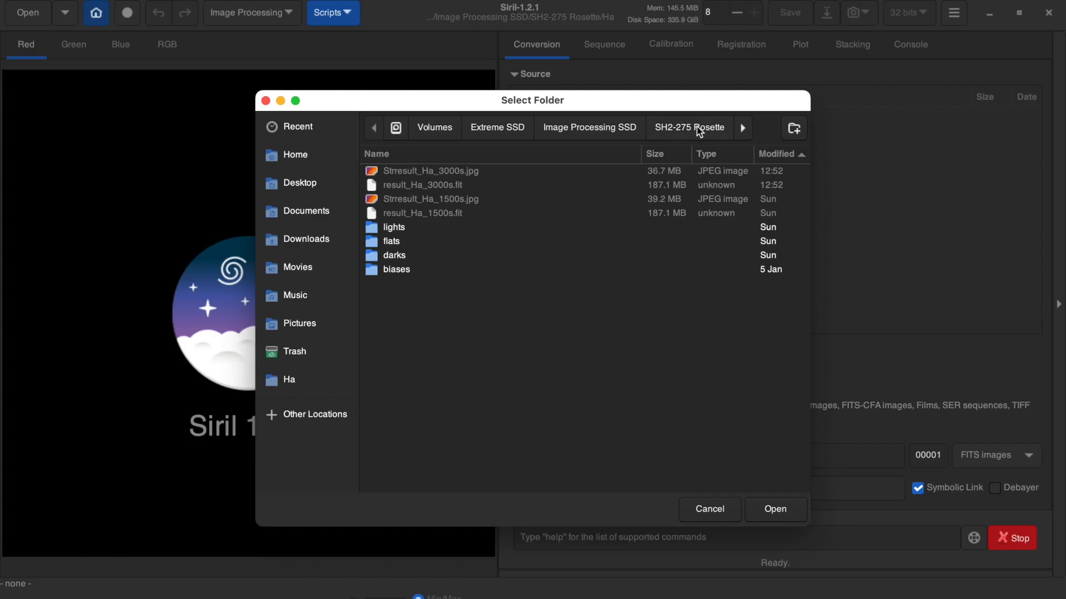
left_click(699, 131)
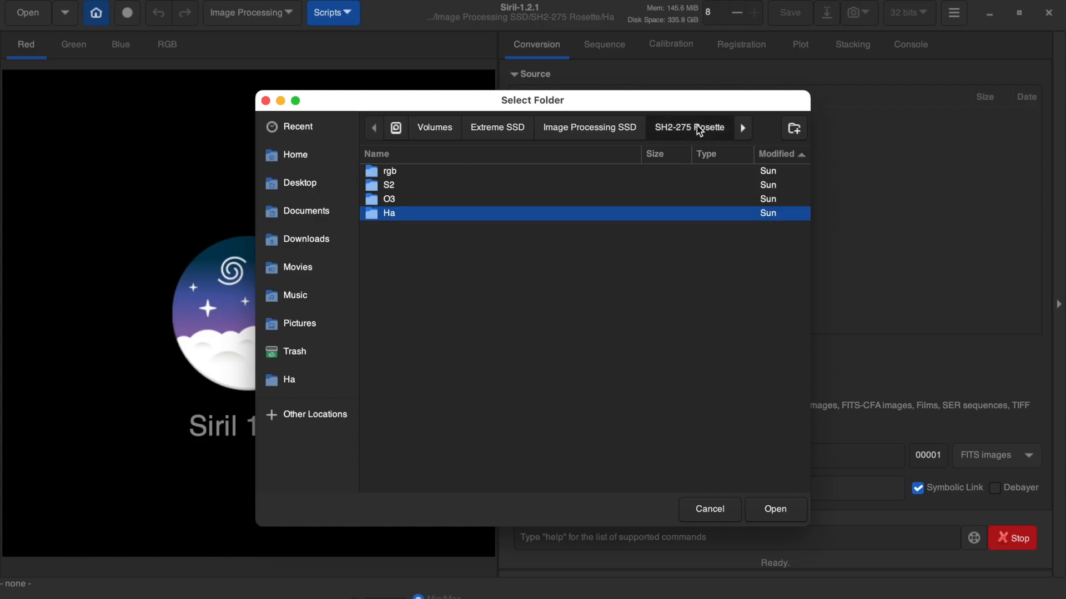
left_click(773, 506)
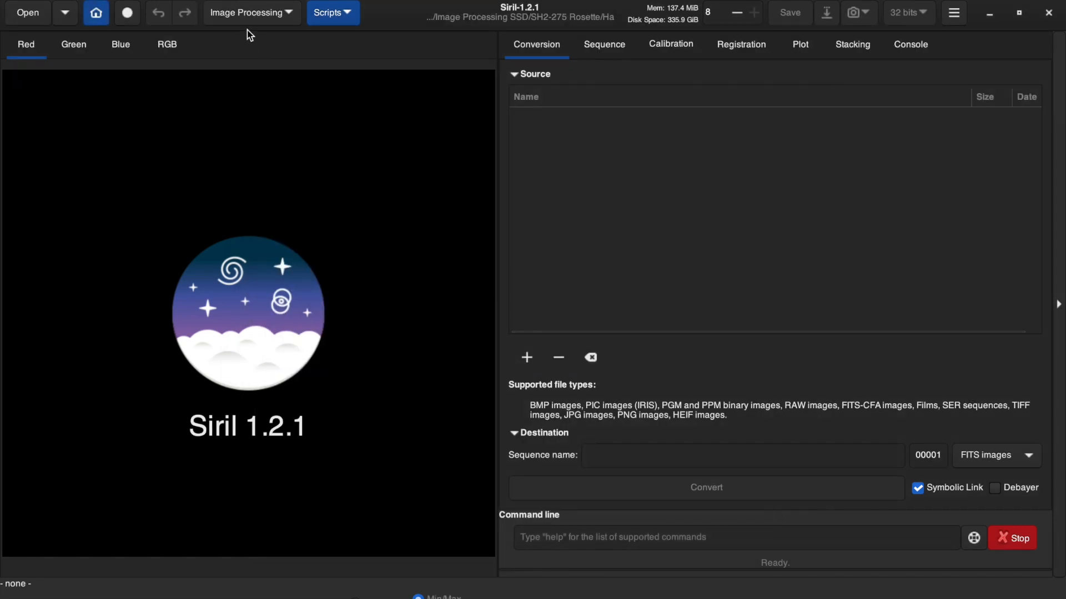
Switch to Finder and examine the bias, dark and flat calibration frames in the Ha folder
key("super+Tab")
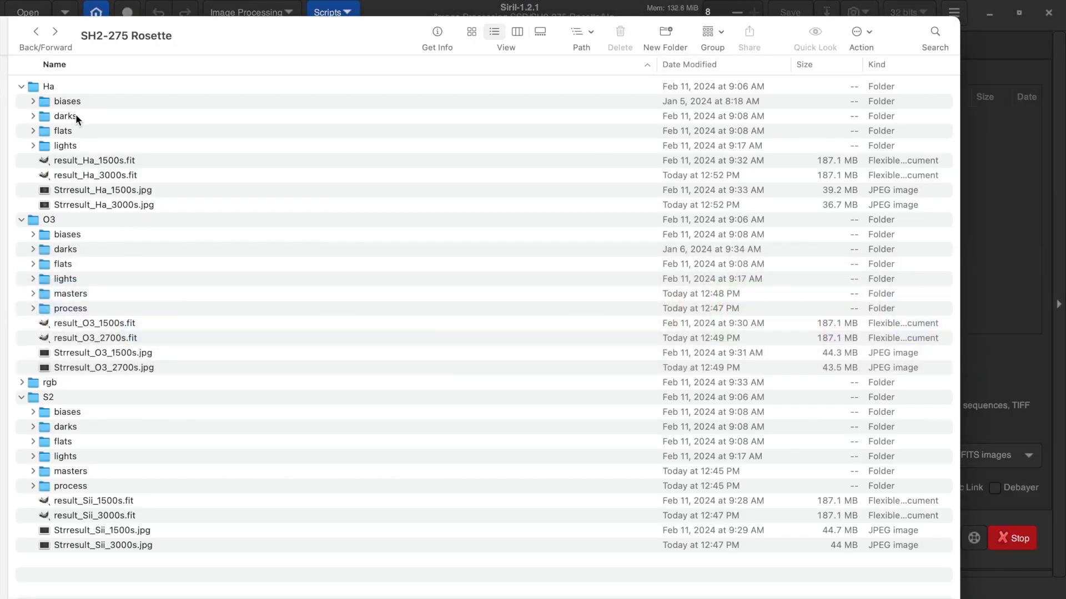
left_click(33, 101)
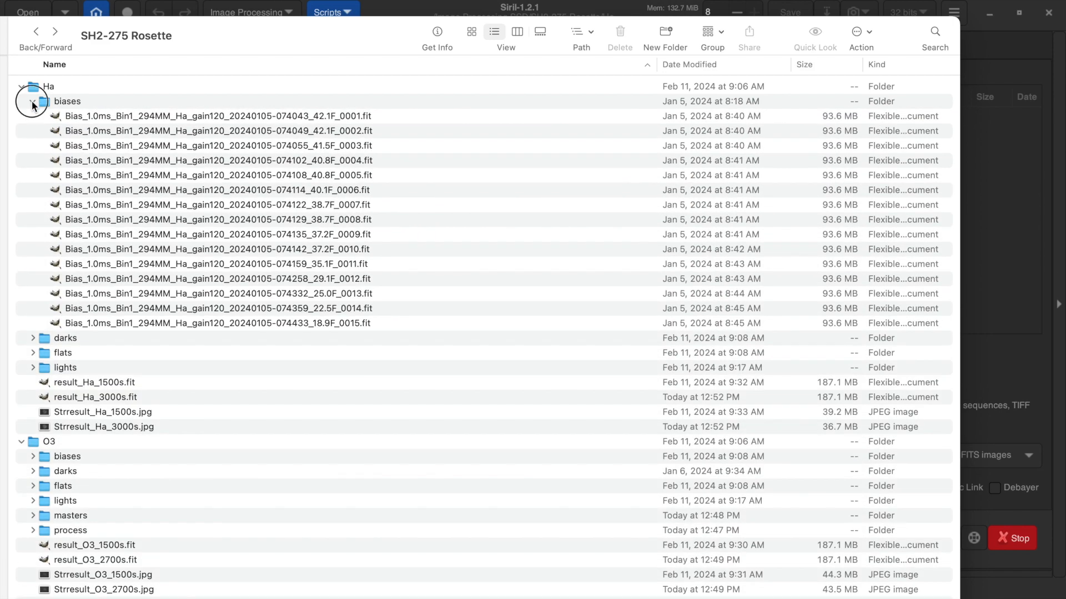
left_click(32, 101)
left_click(32, 116)
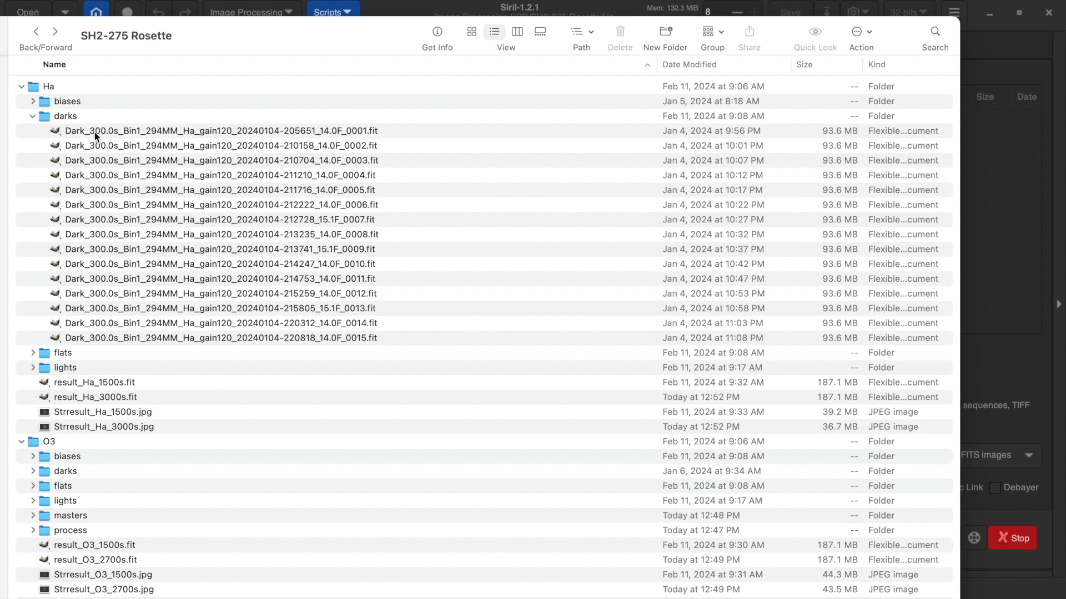
left_click(32, 115)
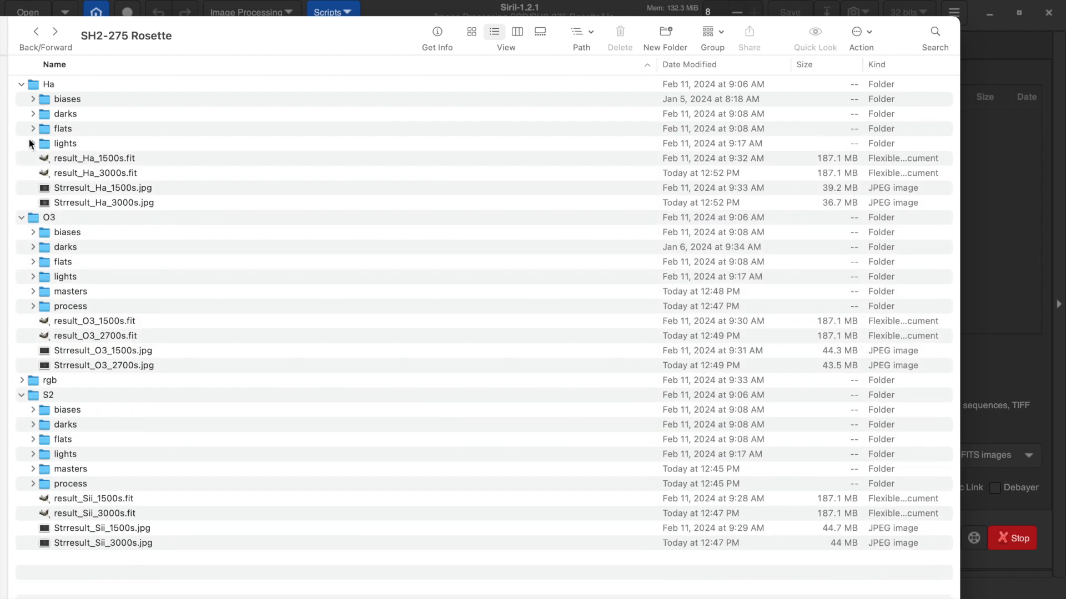
left_click(32, 131)
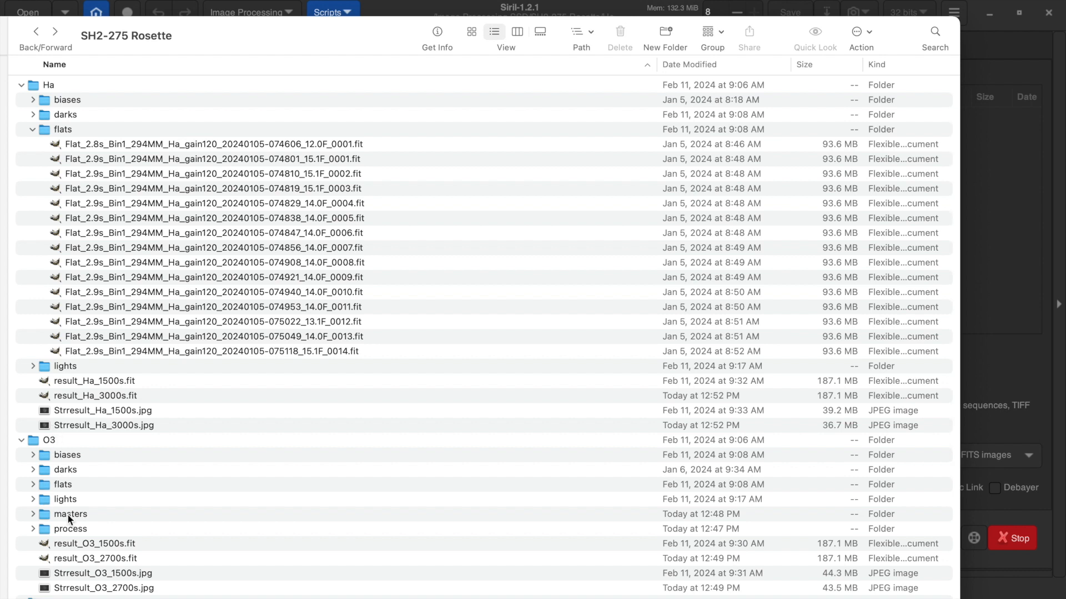
scroll(68, 514, "down", 1)
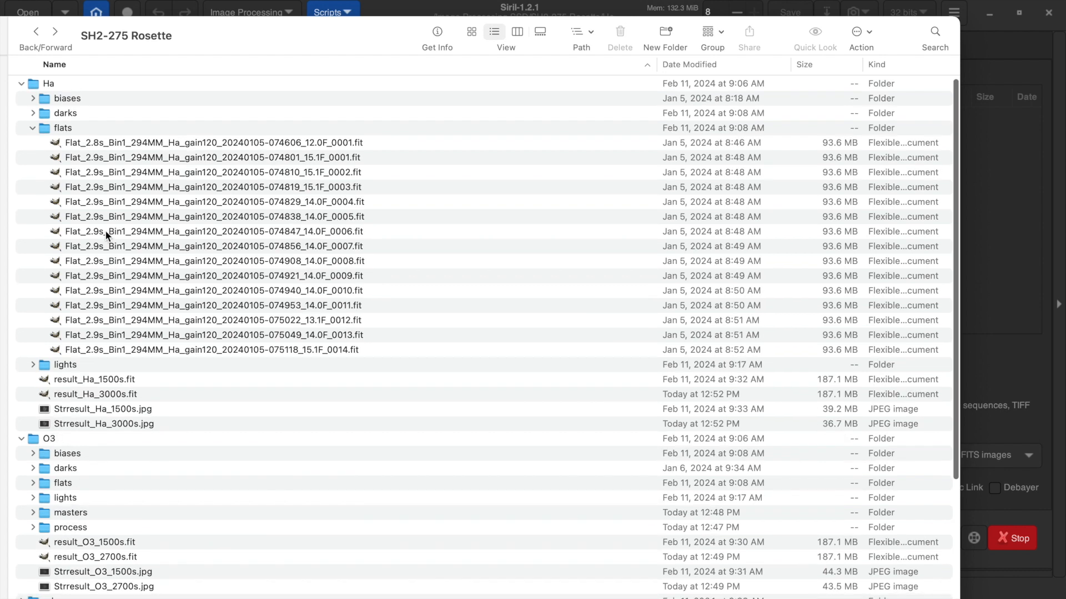
left_click(32, 128)
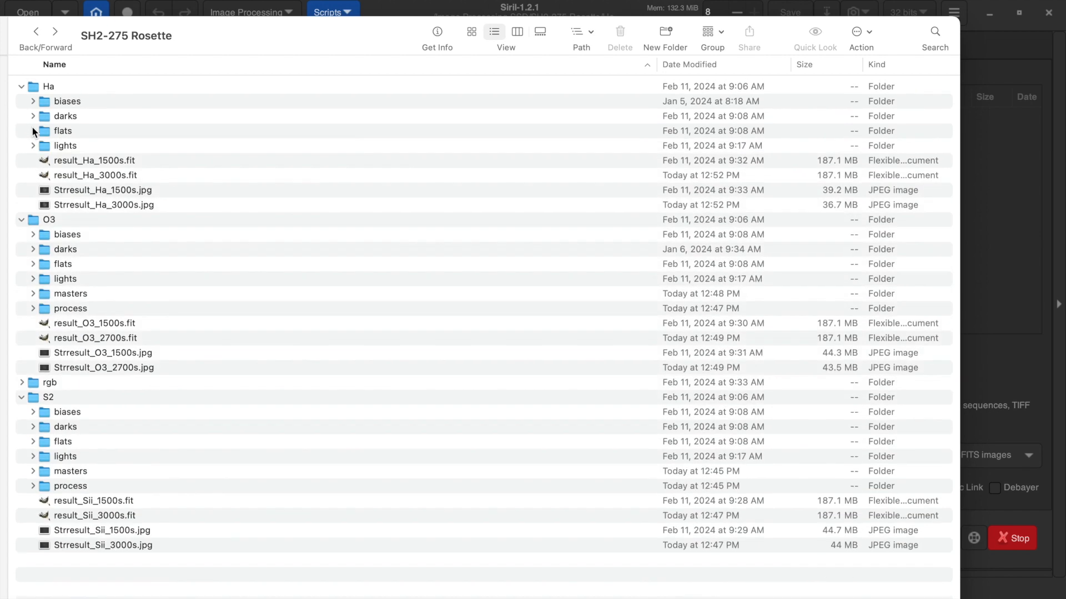
Switch back to Siril, set Ha as the working directory and run the Mono_Preprocessing script
key("super+Tab")
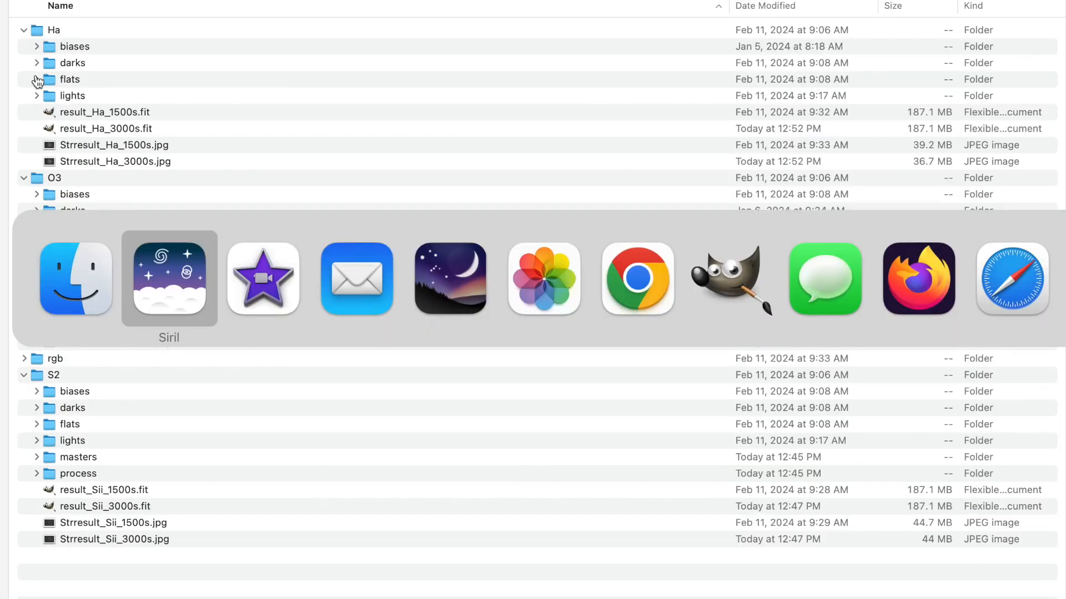
key("super+d")
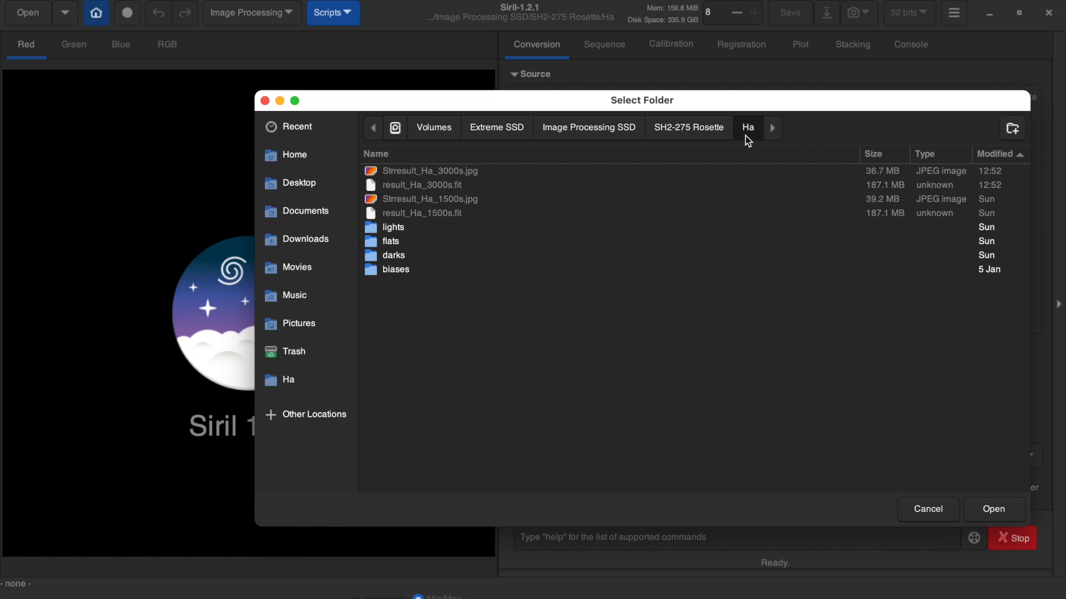
left_click(1012, 508)
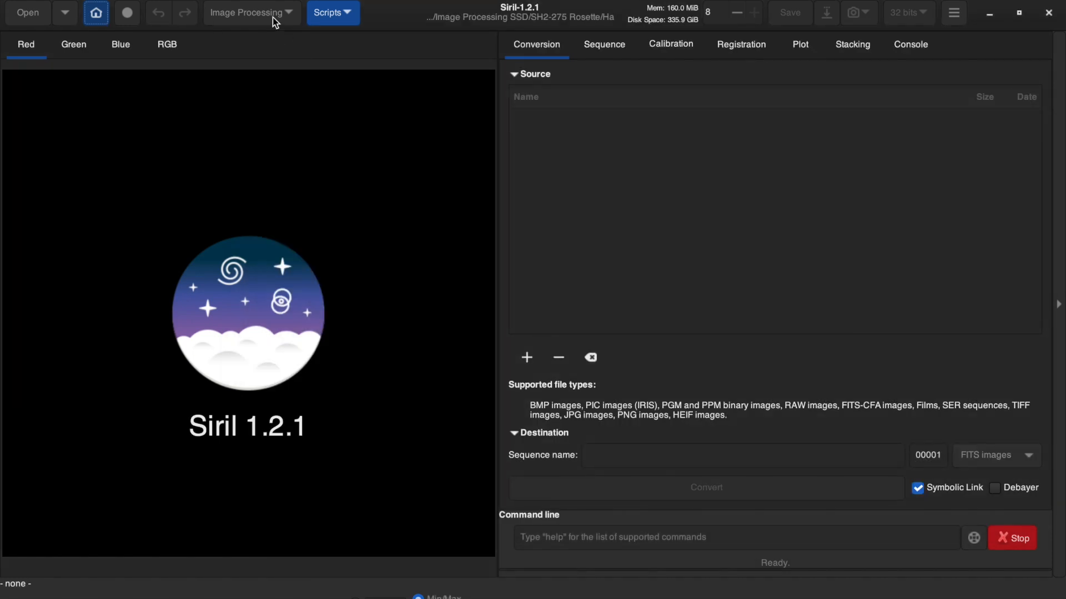
left_click(352, 12)
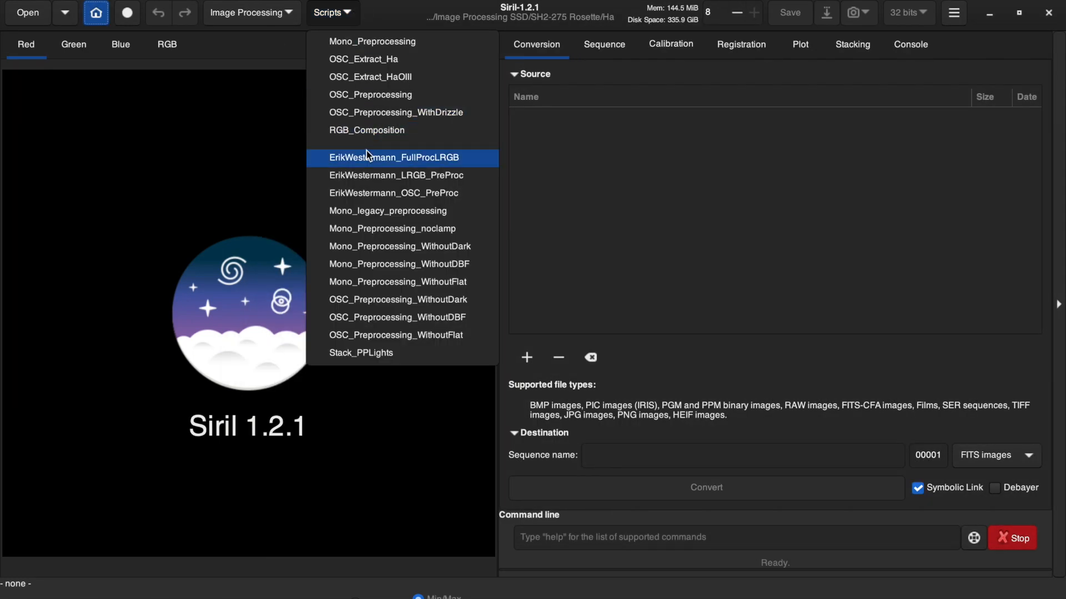
left_click(367, 43)
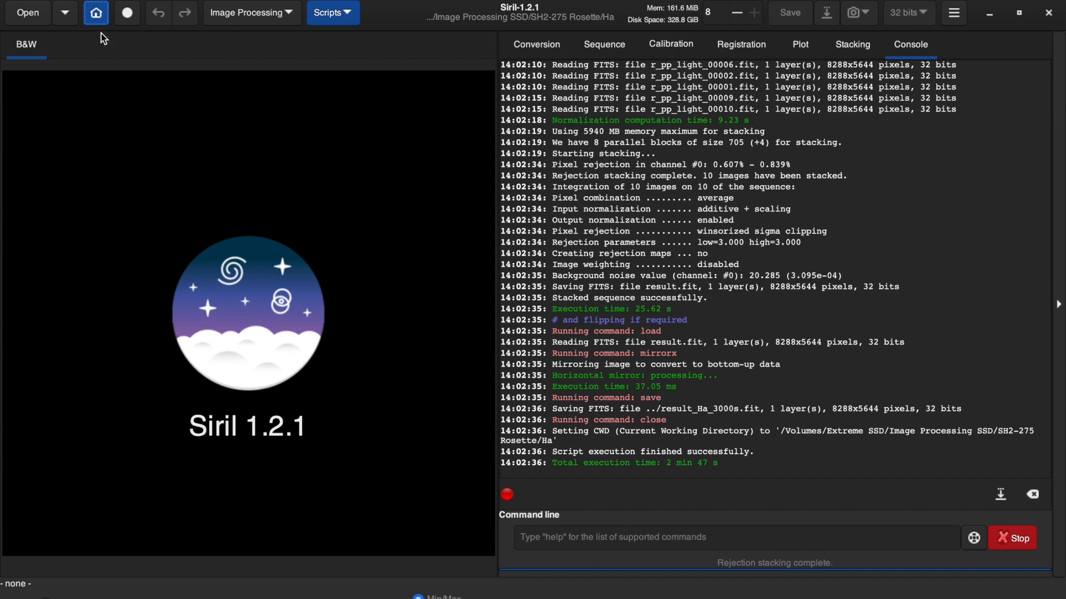
Open the stacked image result_Ha_3000s.fit and show it in the AutoStretch display mode
left_click(23, 13)
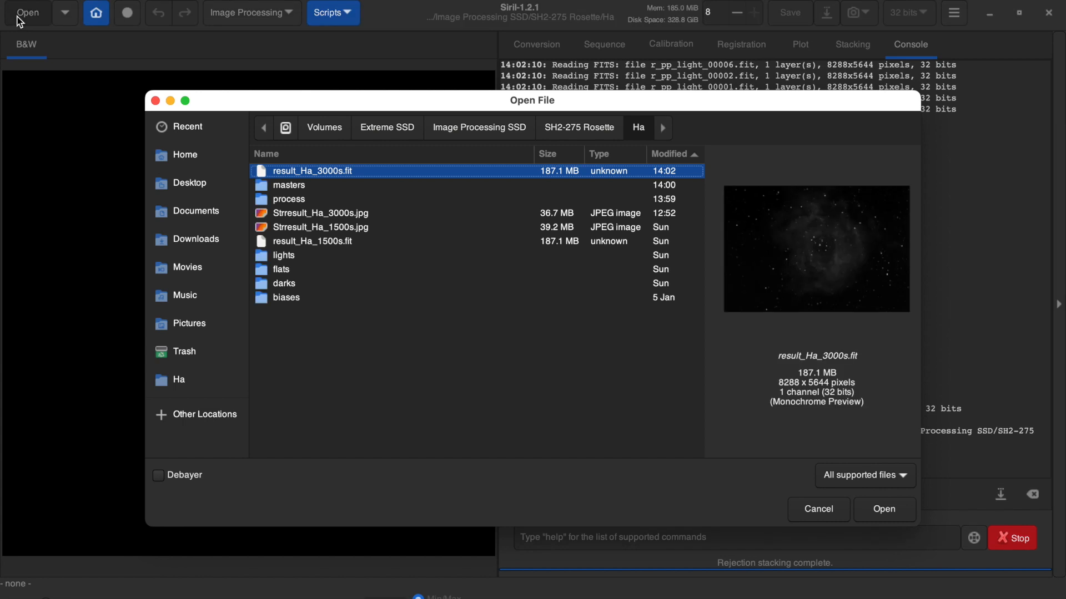
left_click(883, 517)
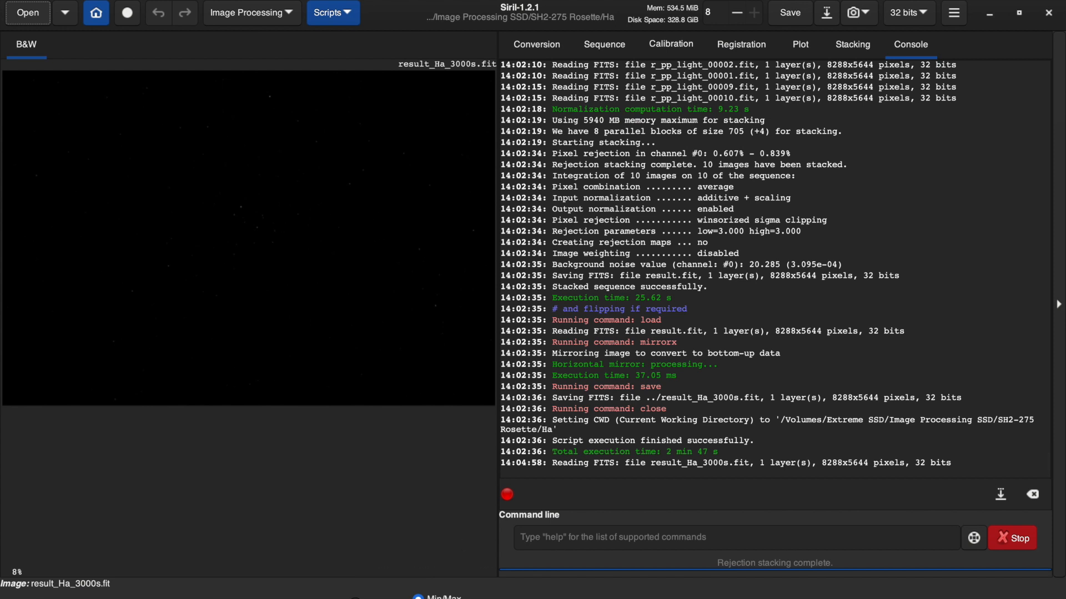
left_click(499, 597)
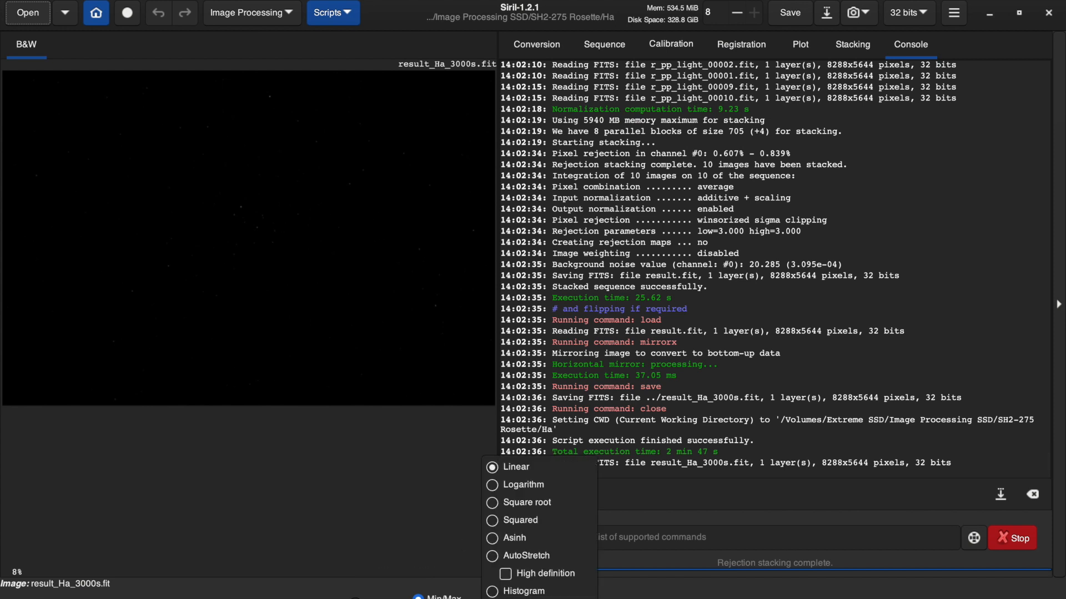
left_click(497, 560)
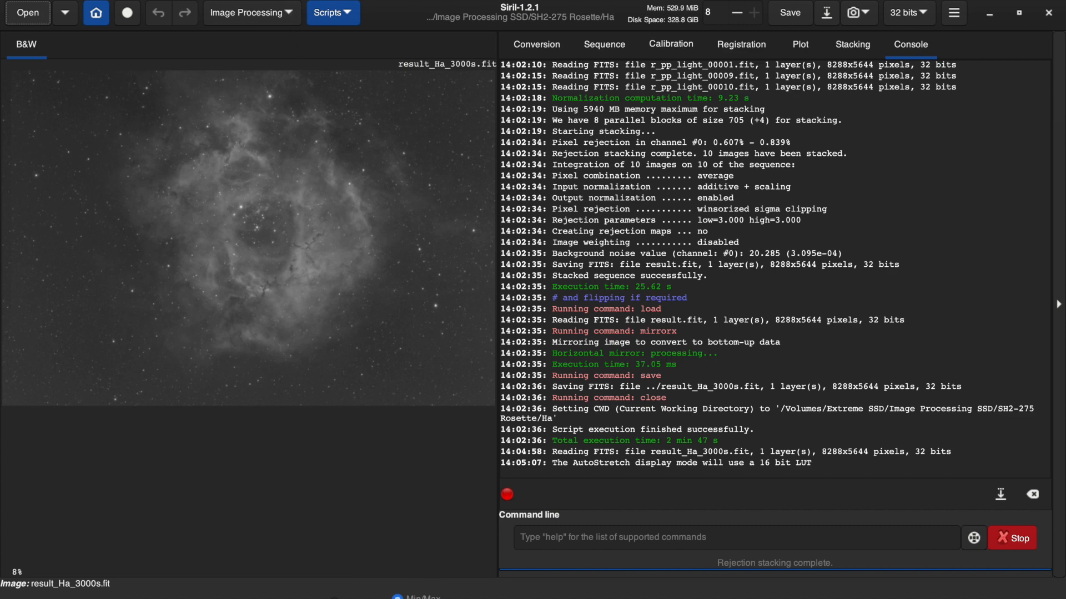
Return the display mode to Linear and apply a Histogram Transformation to the Ha stack using the automatic stretch
left_click(474, 598)
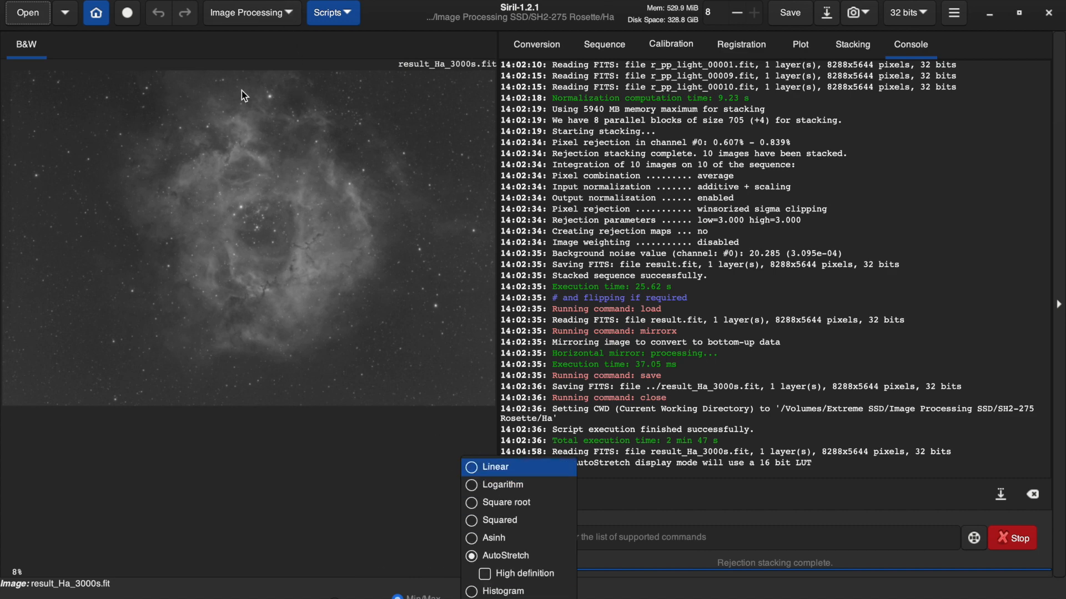
key("Return")
left_click(271, 16)
left_click(271, 20)
left_click(265, 14)
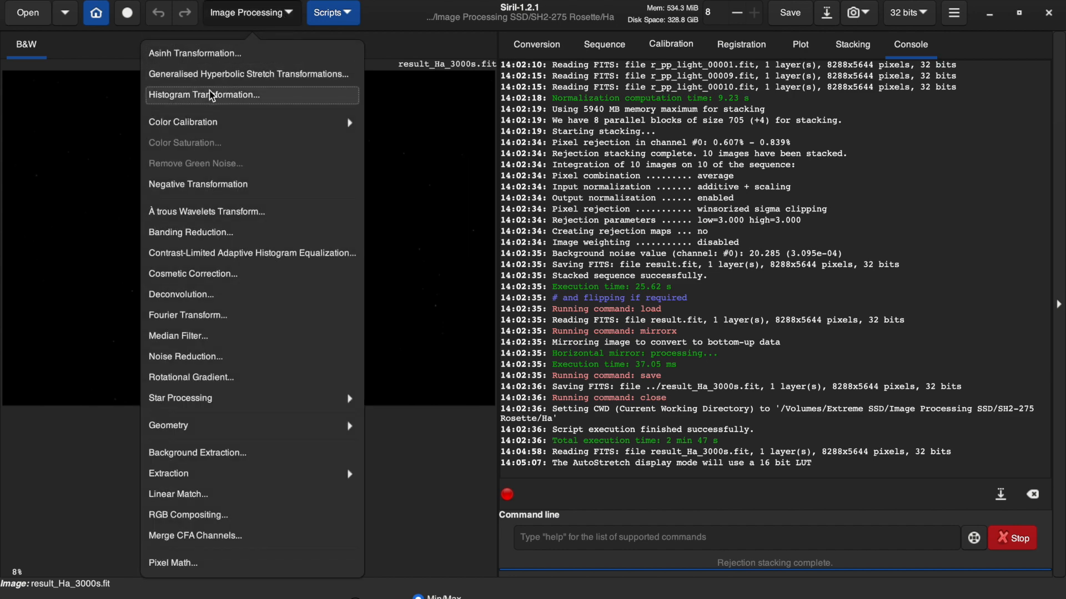
left_click(212, 95)
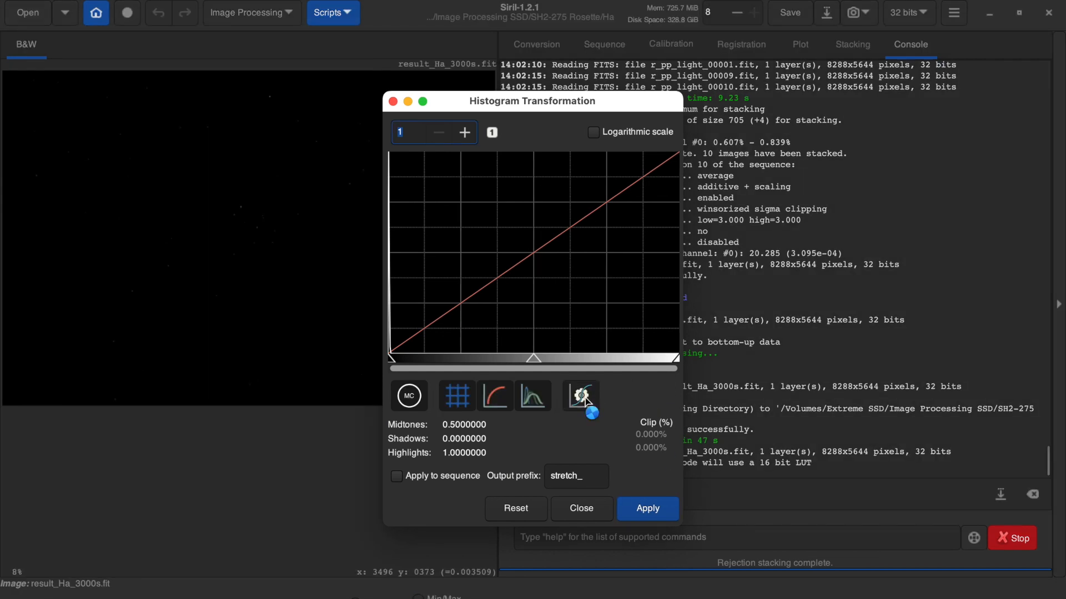
left_click(587, 400)
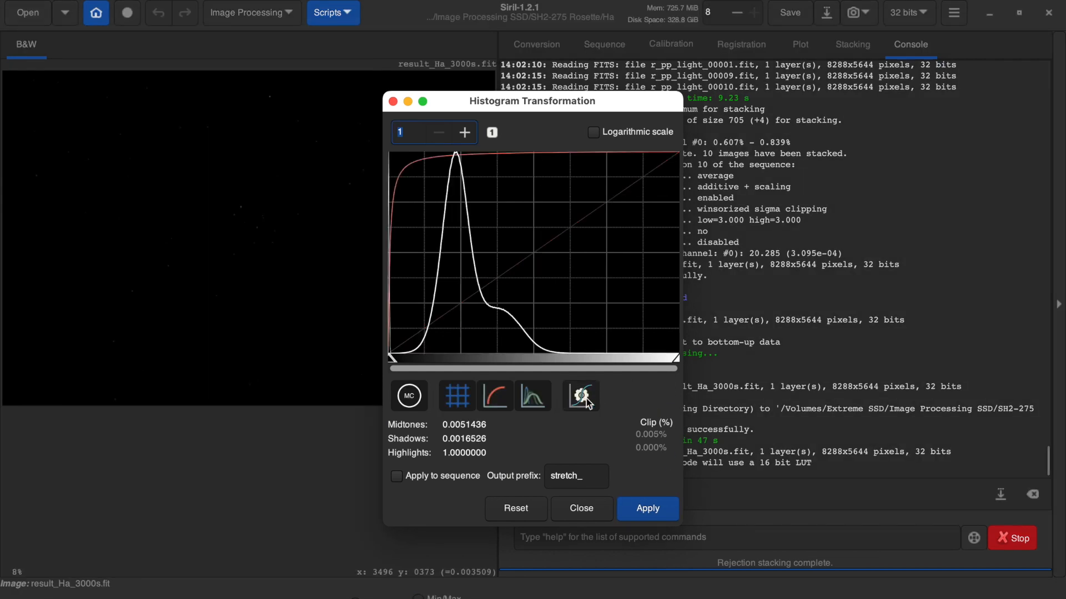
left_click(648, 509)
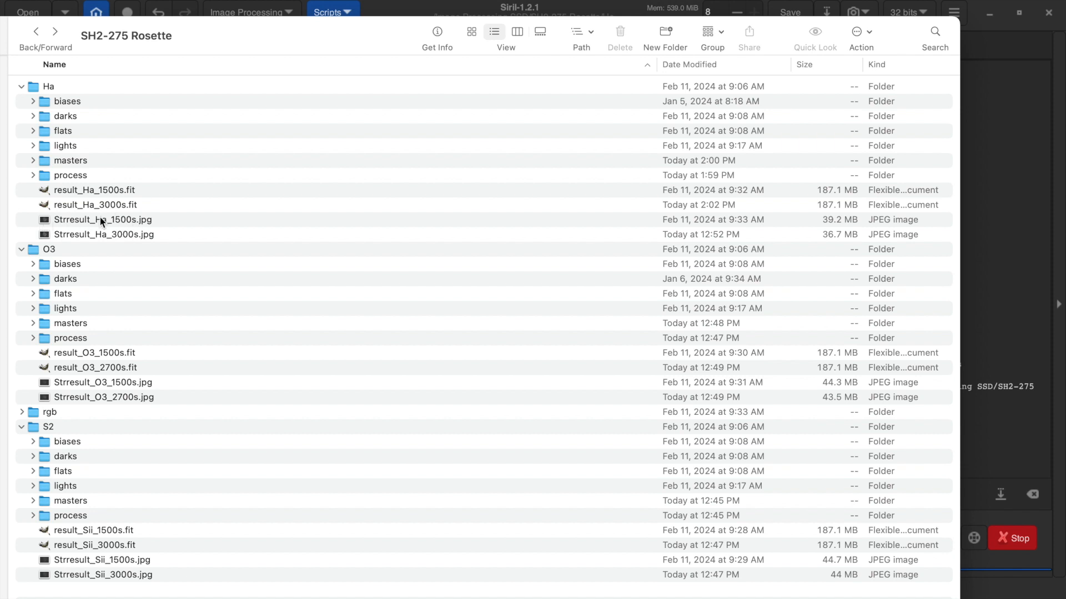
In Finder, preview Strresult_Ha_1500s.jpg and Strresult_Ha_3000s.jpg alternately to compare the two exposures
left_click(100, 220)
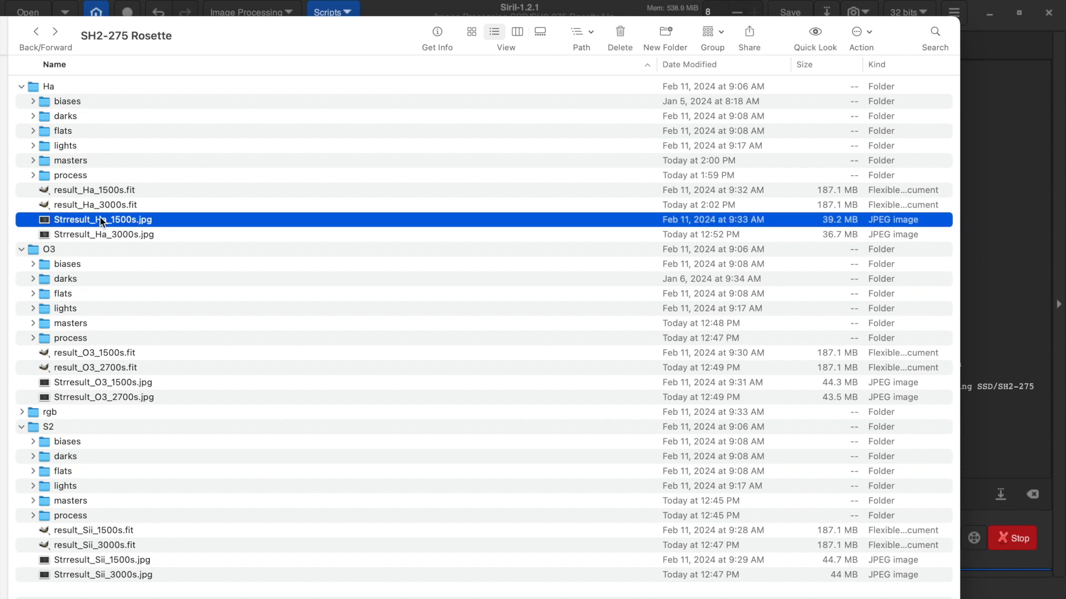
key("space")
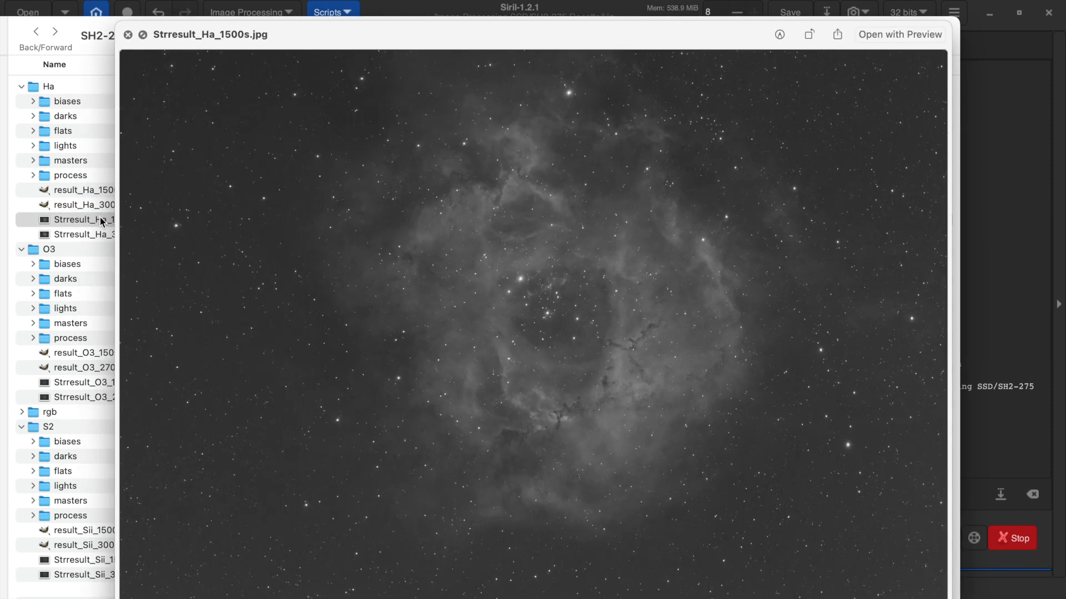
key("Down")
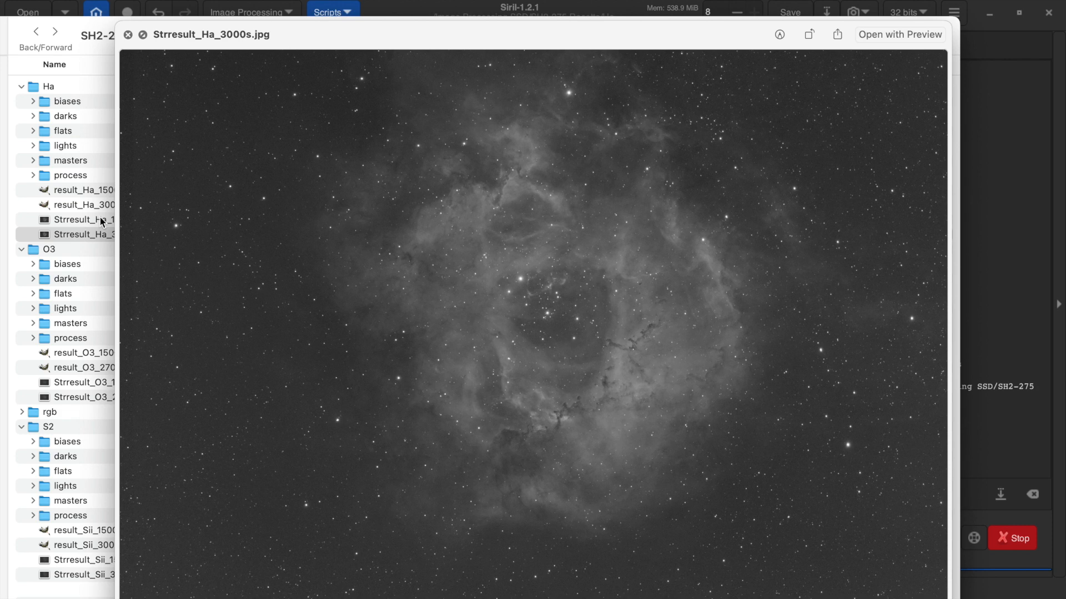
key("Up")
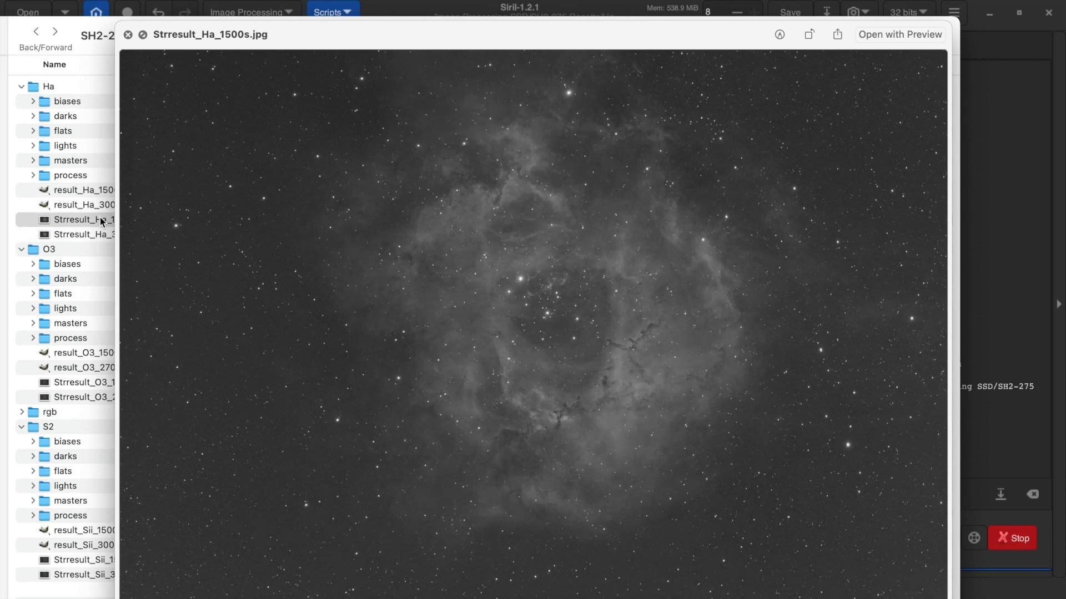
key("Down")
key("Up")
key("Down")
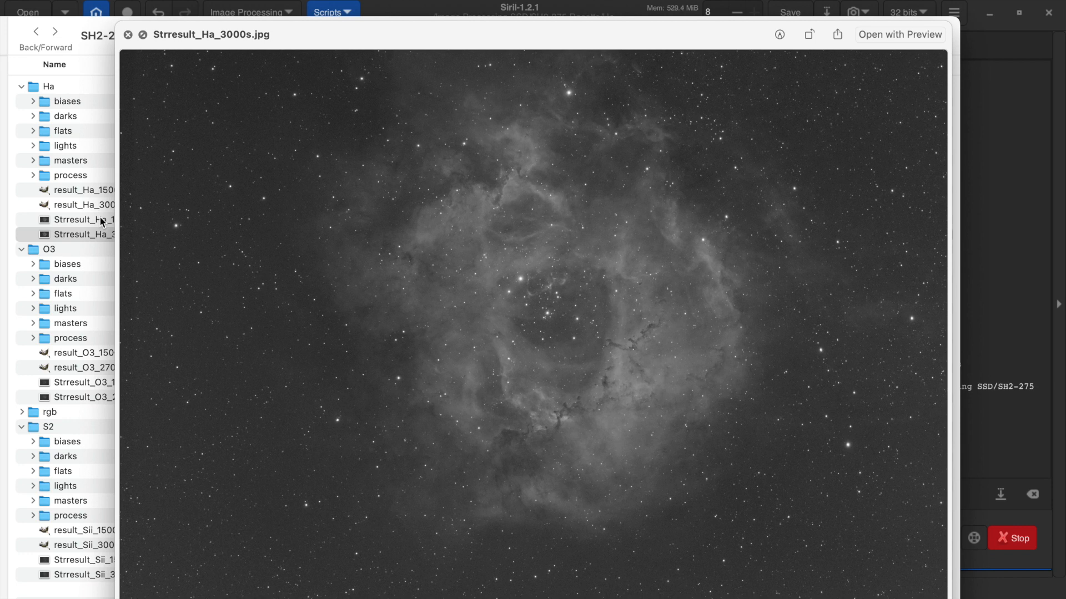
Close the Ha preview and preview Strresult_O3_1500s.jpg and Strresult_O3_2700s.jpg alternately to compare the two O3 exposures
key("space")
left_click(121, 383)
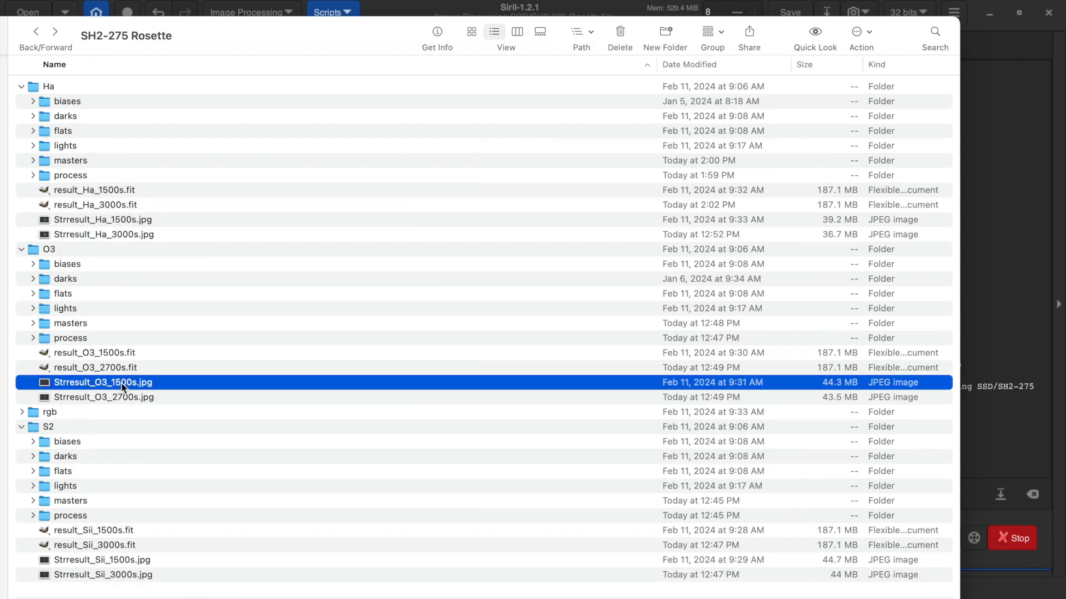
key("space")
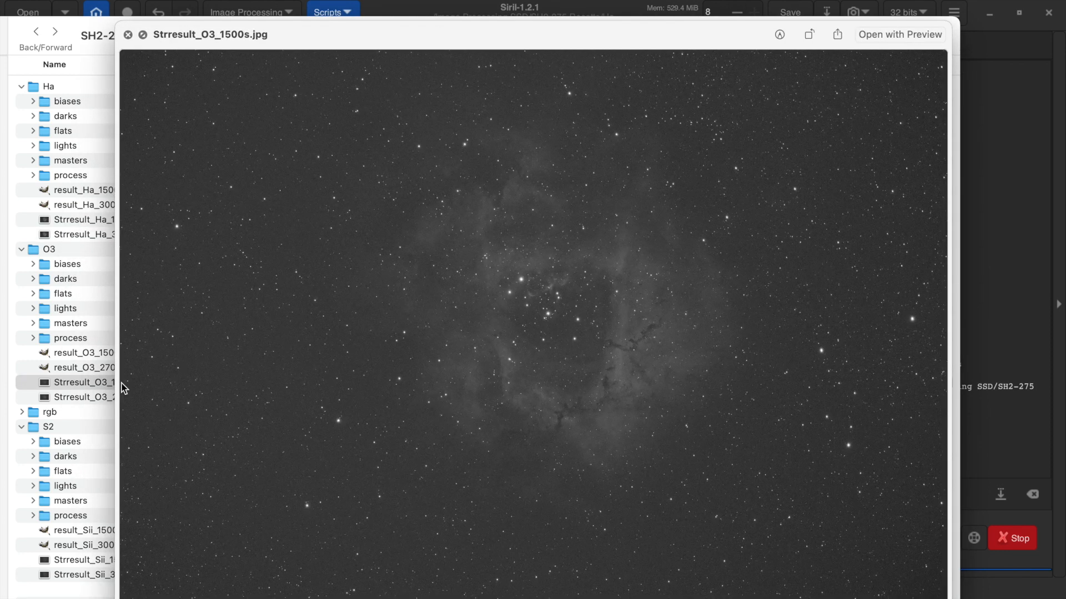
key("Down")
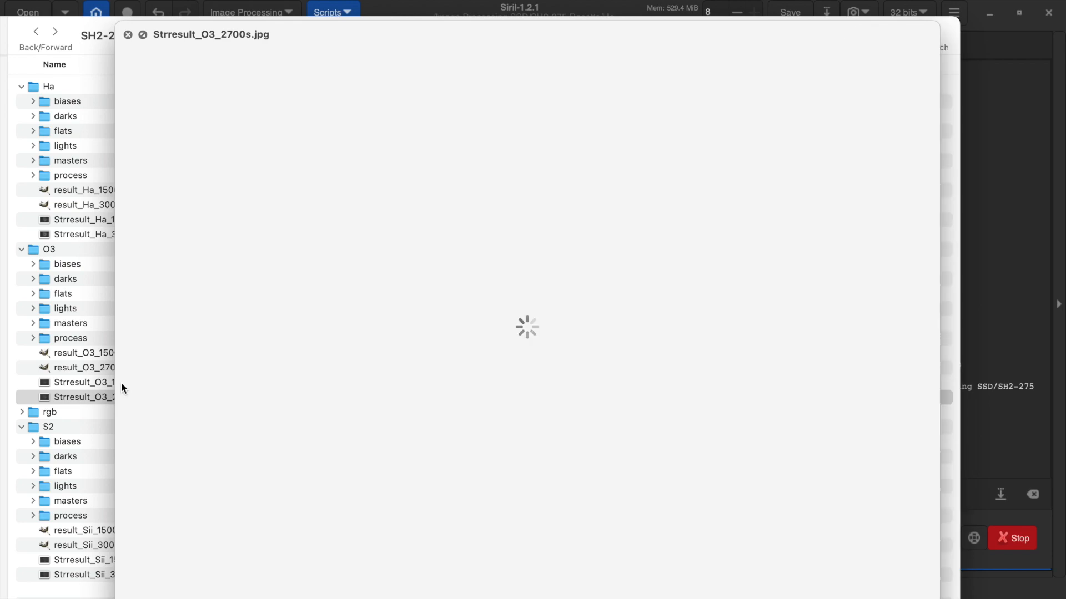
key("Up")
key("Down")
key("Up")
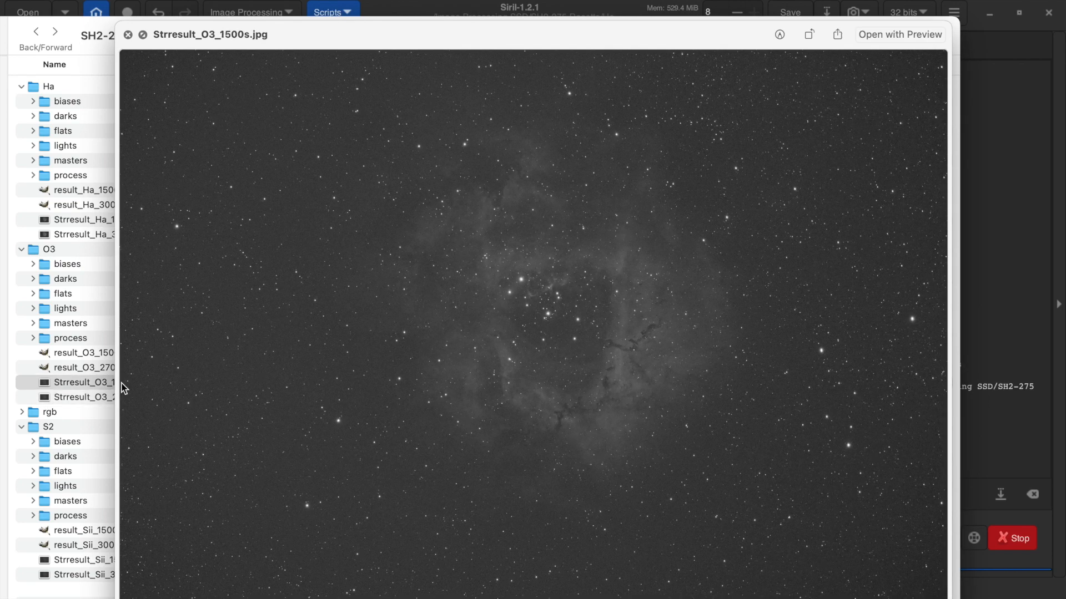
key("space")
Preview Strresult_Sii_1500s.jpg and Strresult_Sii_3000s.jpg alternately from the S2 folder to compare the two exposures
left_click(105, 562)
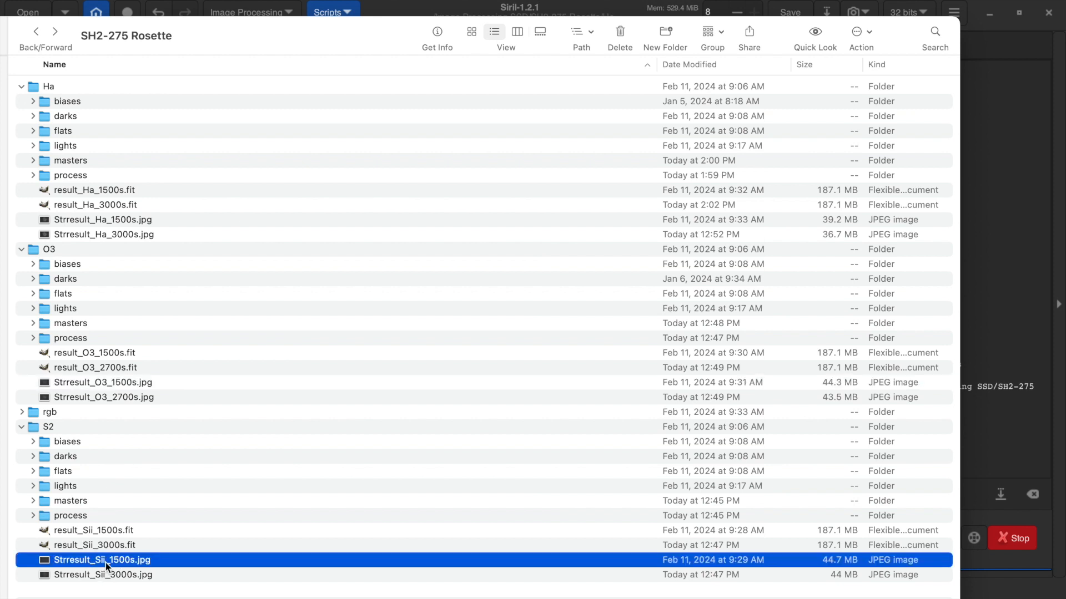
key("space")
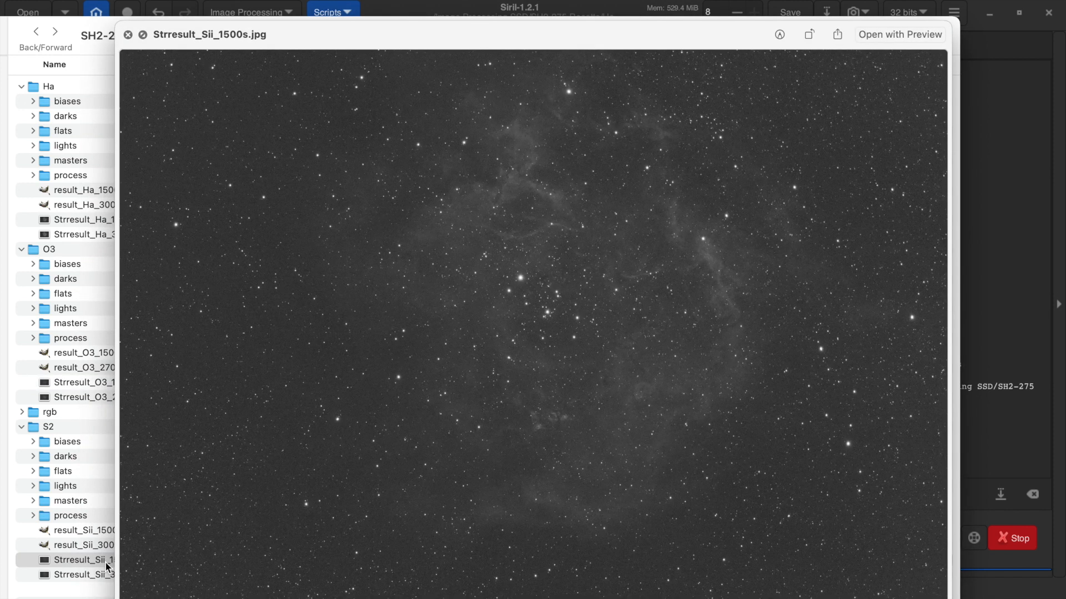
key("Down")
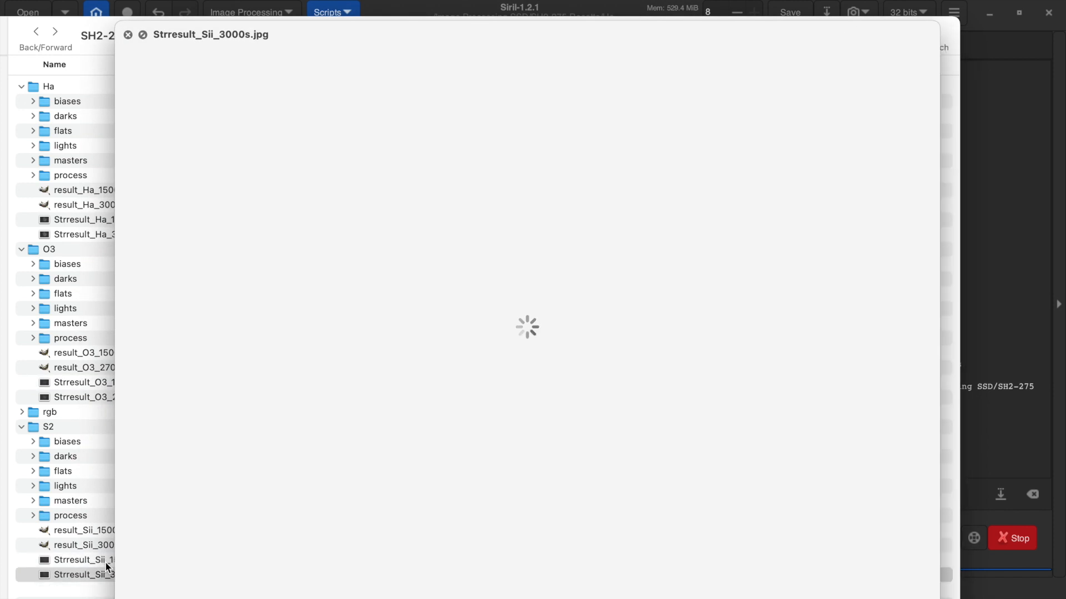
key("Up")
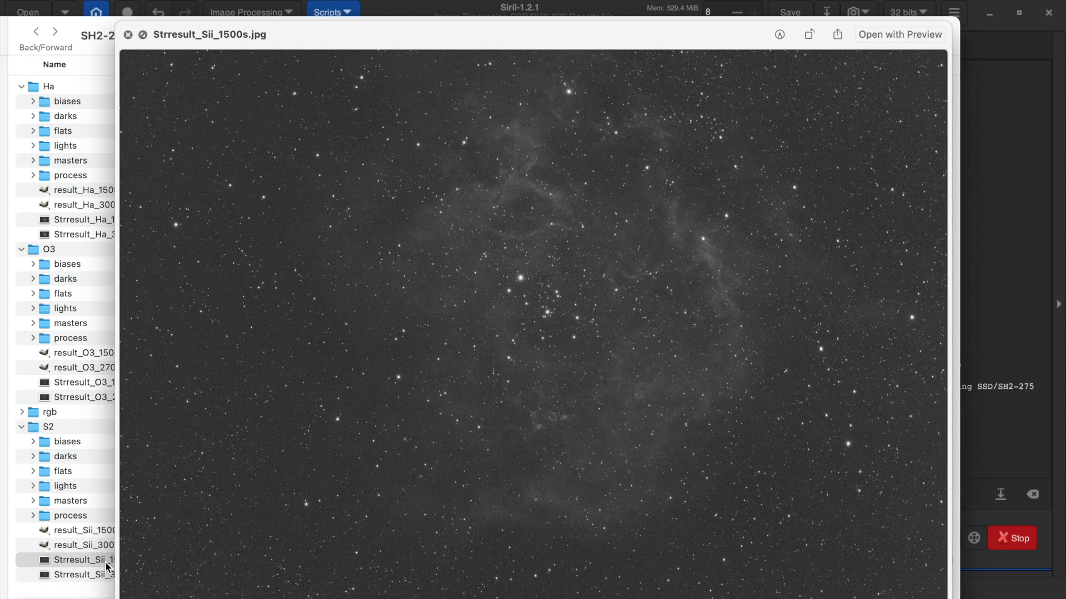
key("Down")
key("Up")
key("Down")
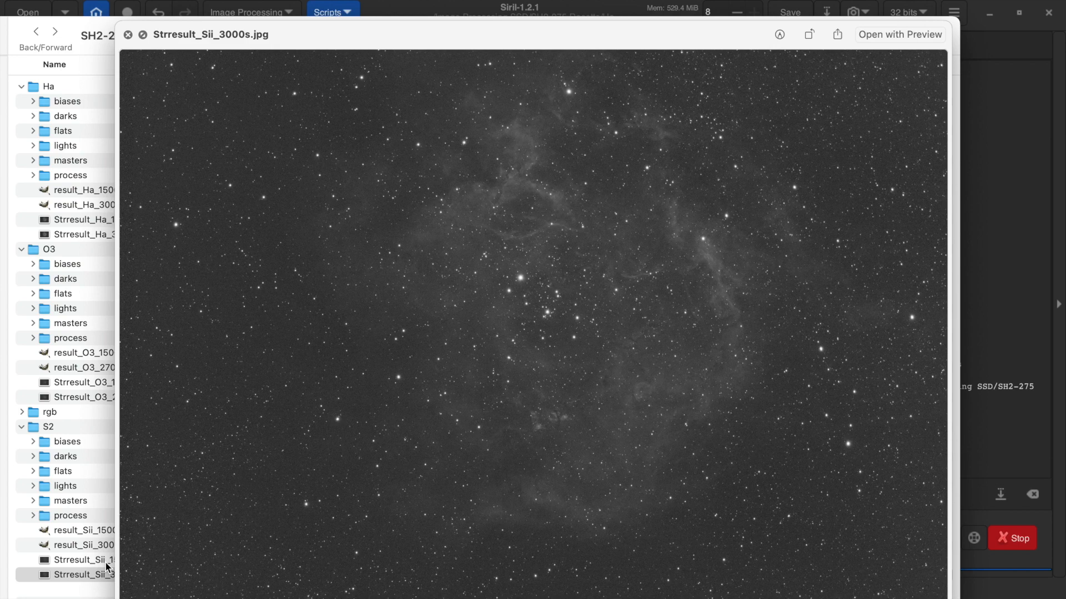
key("space")
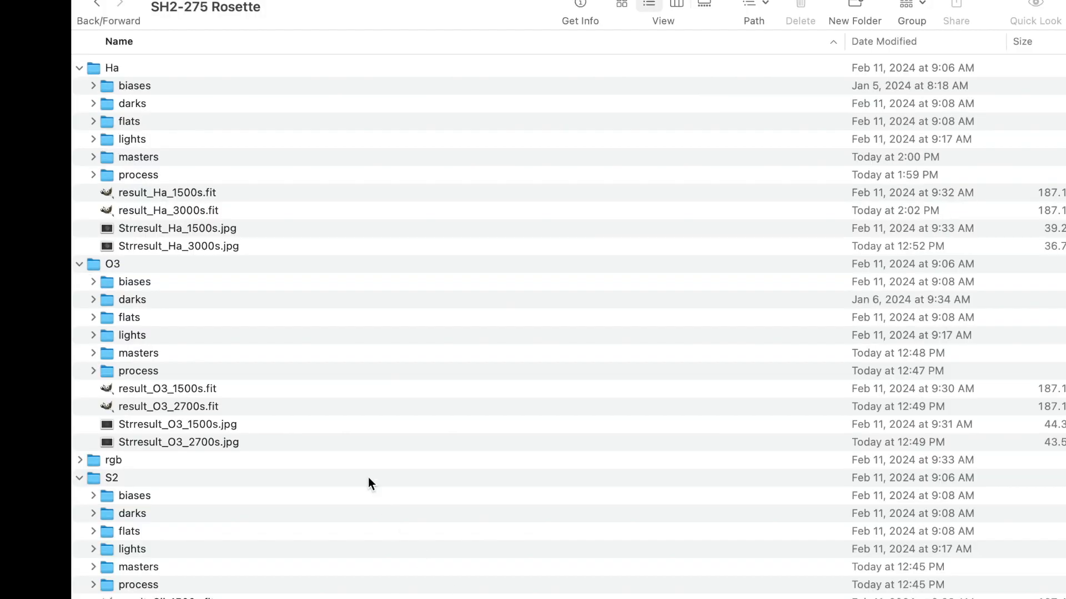
Open the rgb folder in Finder, and switch to Siril to show its file conversion settings
double_click(111, 460)
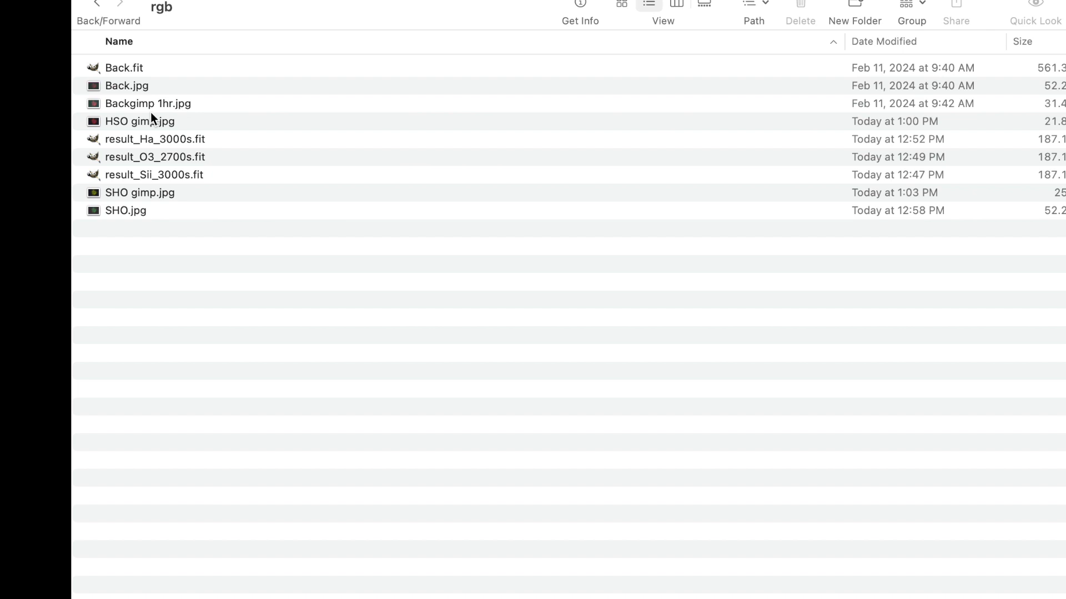
key("super+Tab")
key("super+Tab")
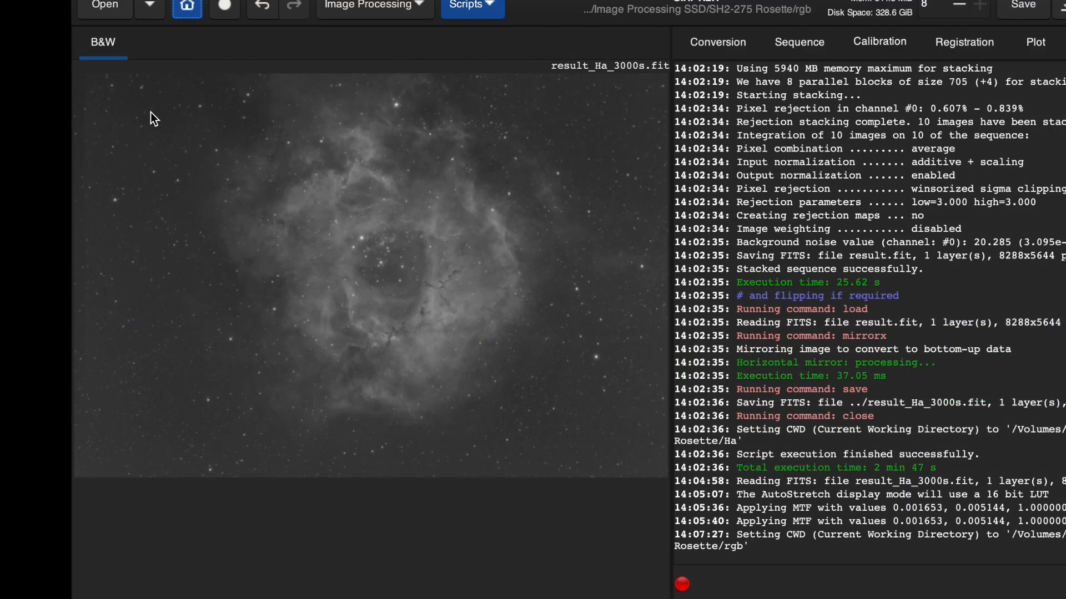
left_click(718, 42)
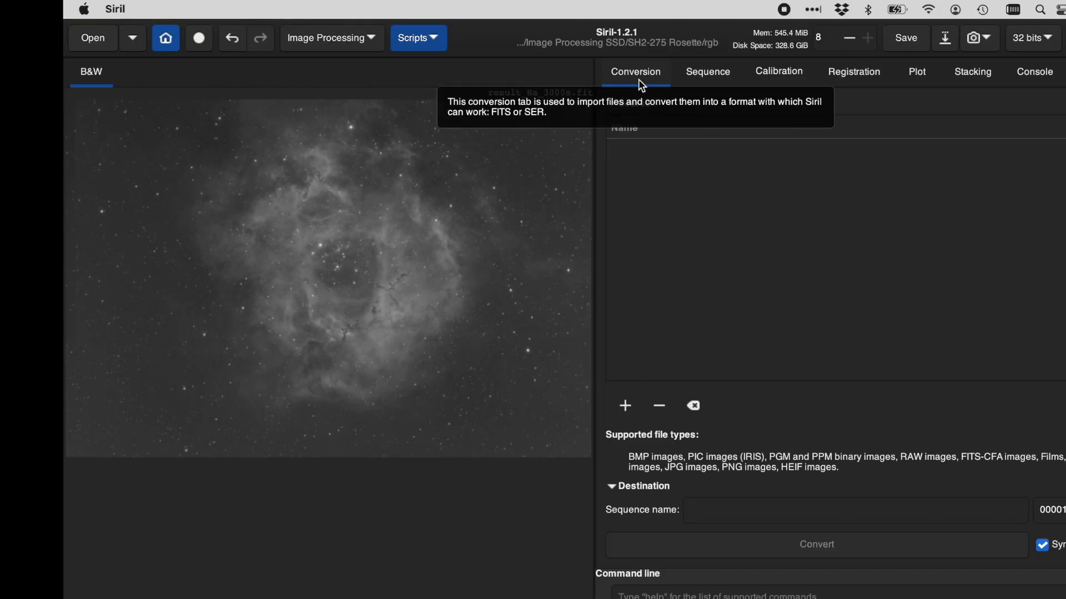
Switch to Finder, view result_Ha_3000s.fit, result_O3_2700s.fit and result_Sii_3000s.fit in ASIFitsView to compare their orientation, and close the viewer
key("super+Tab")
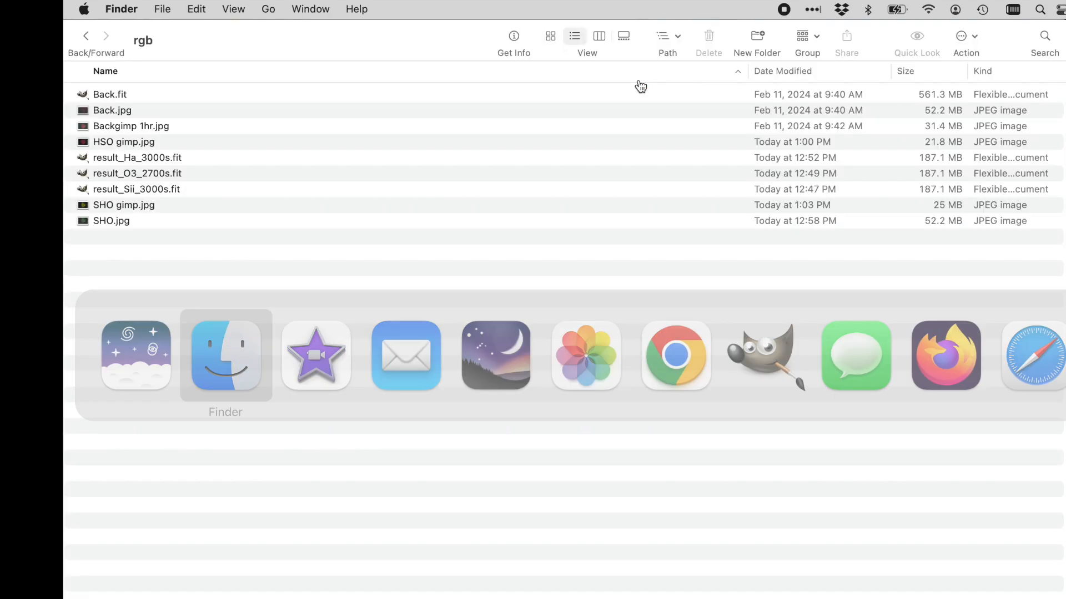
right_click(175, 158)
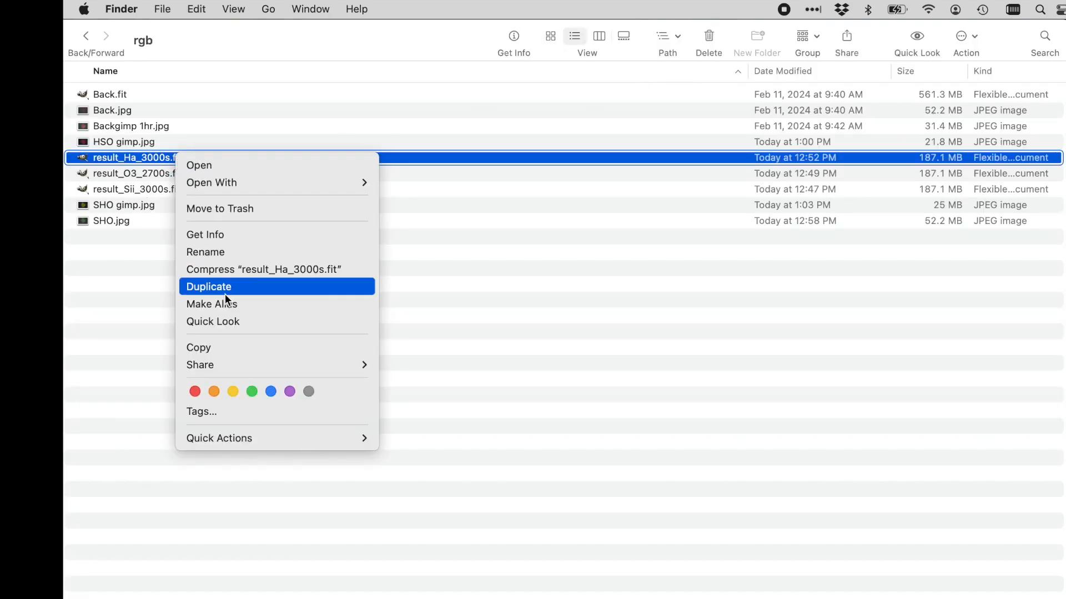
mouse_move(241, 183)
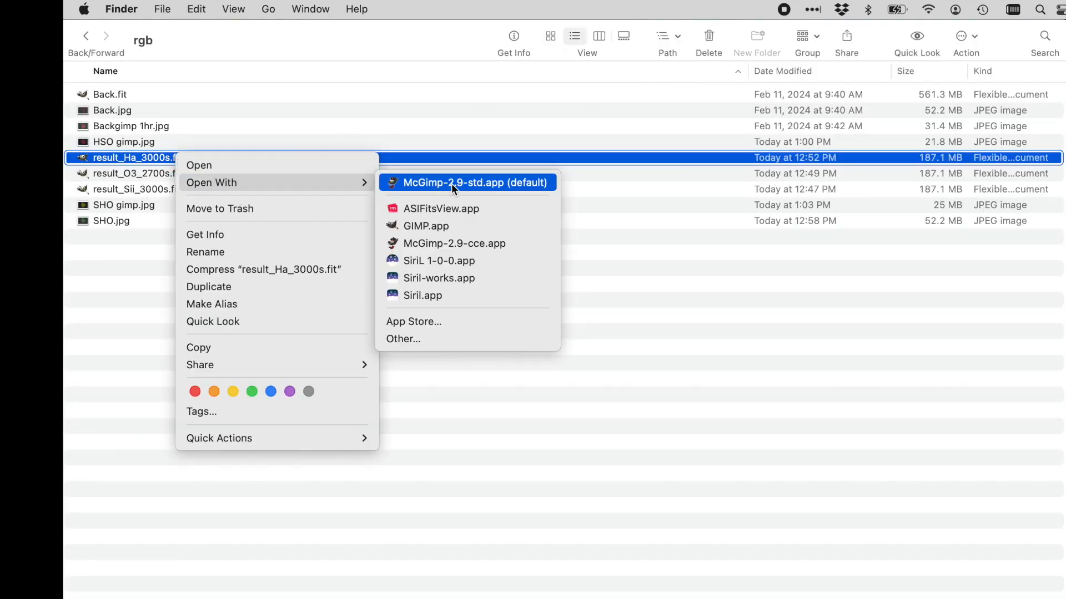
left_click(466, 209)
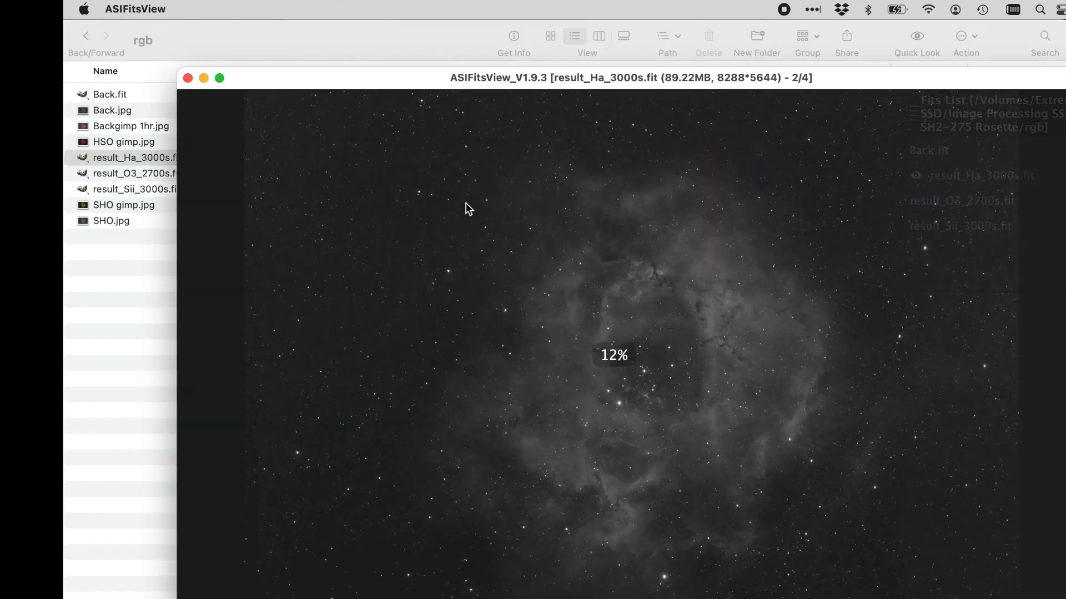
key("Right")
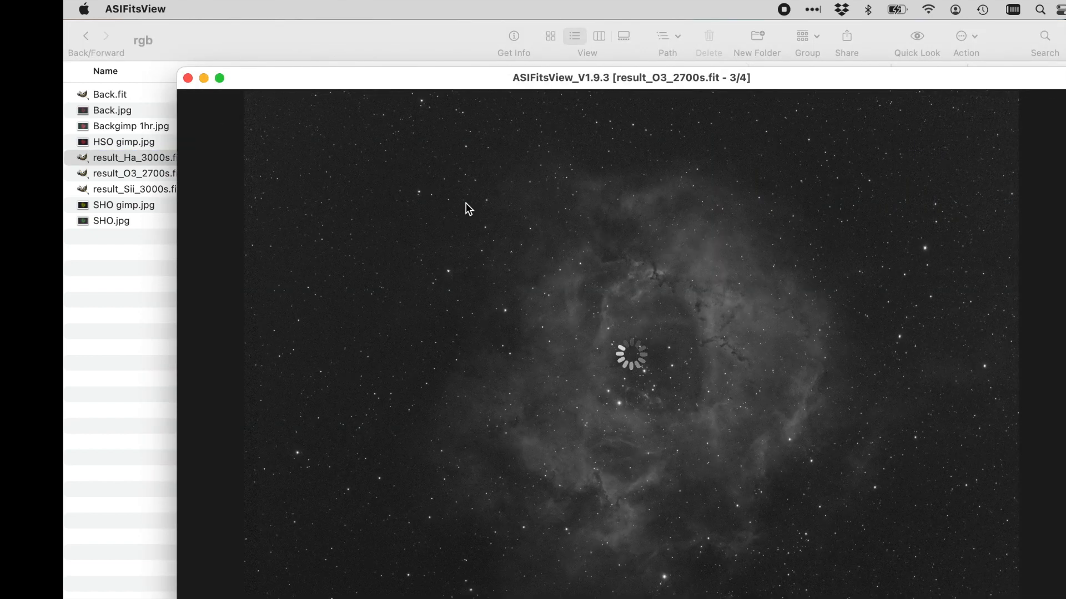
key("Right")
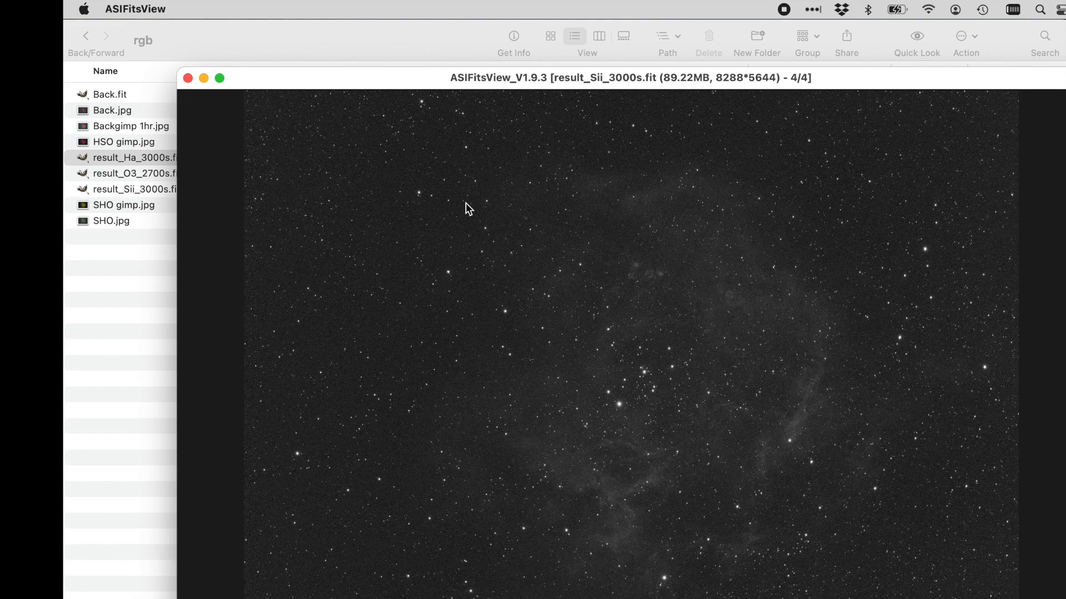
left_click(188, 81)
Switch back to Siril and add result_Ha_3000s.fit, result_Sii_3000s.fit and result_O3_2700s.fit, in that order, as conversion sources
key("super+Tab")
left_click(206, 358)
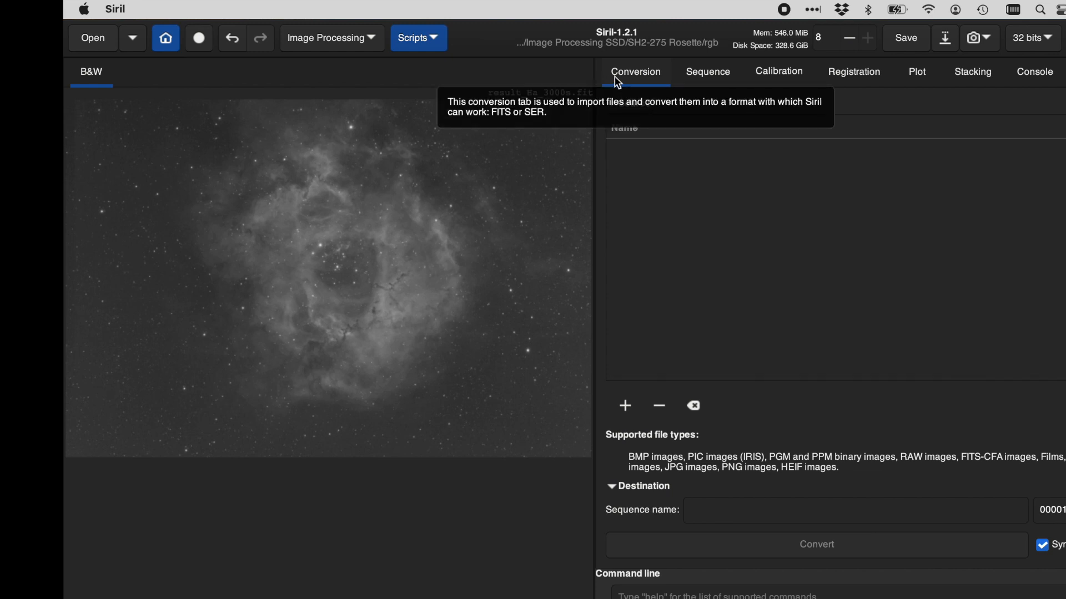
left_click(626, 402)
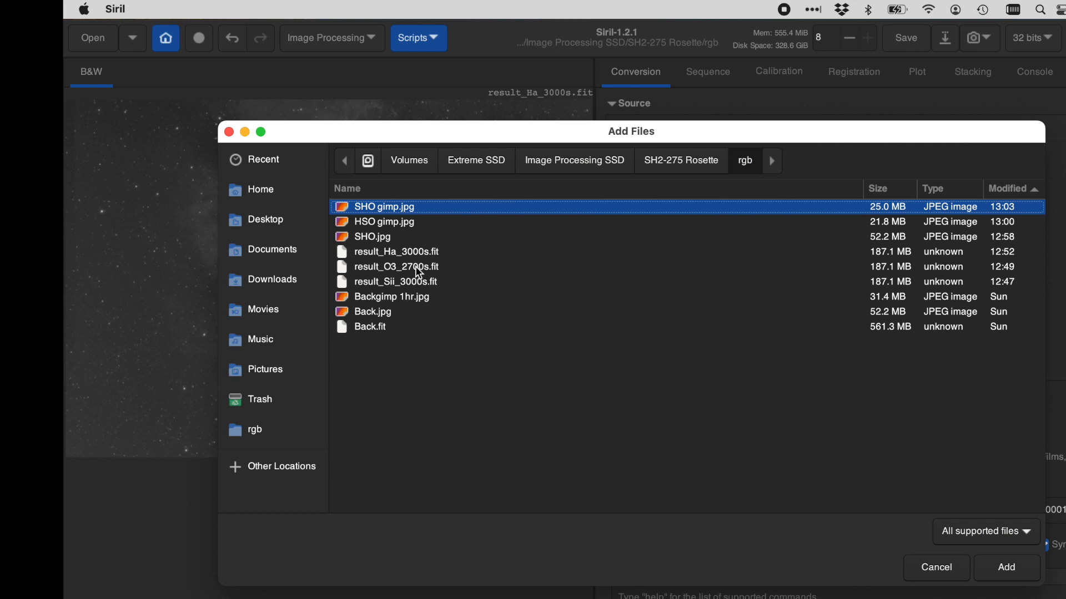
left_click(419, 251)
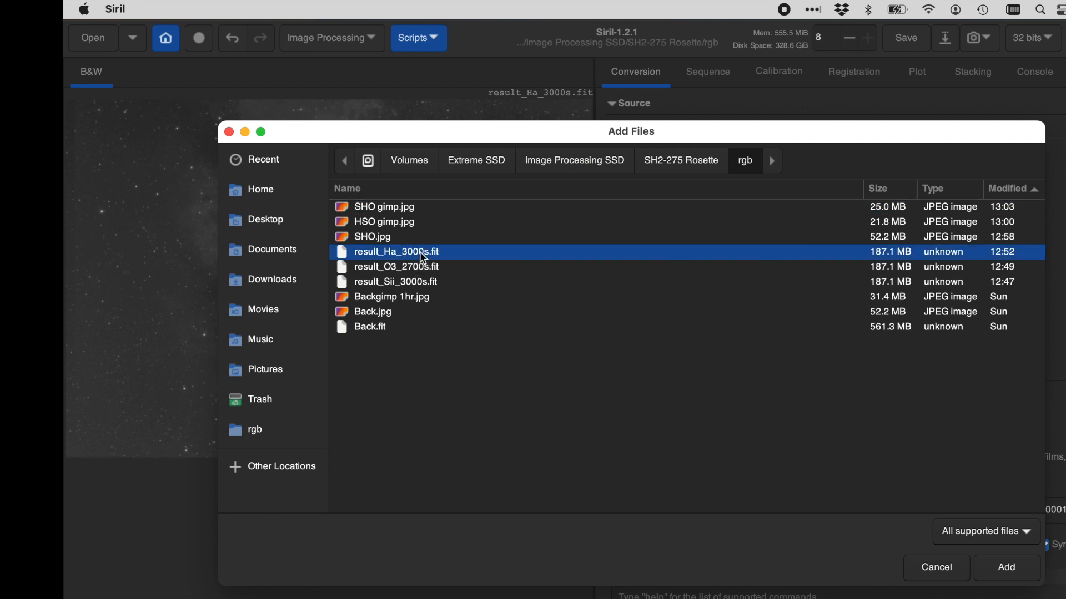
left_click(1008, 567)
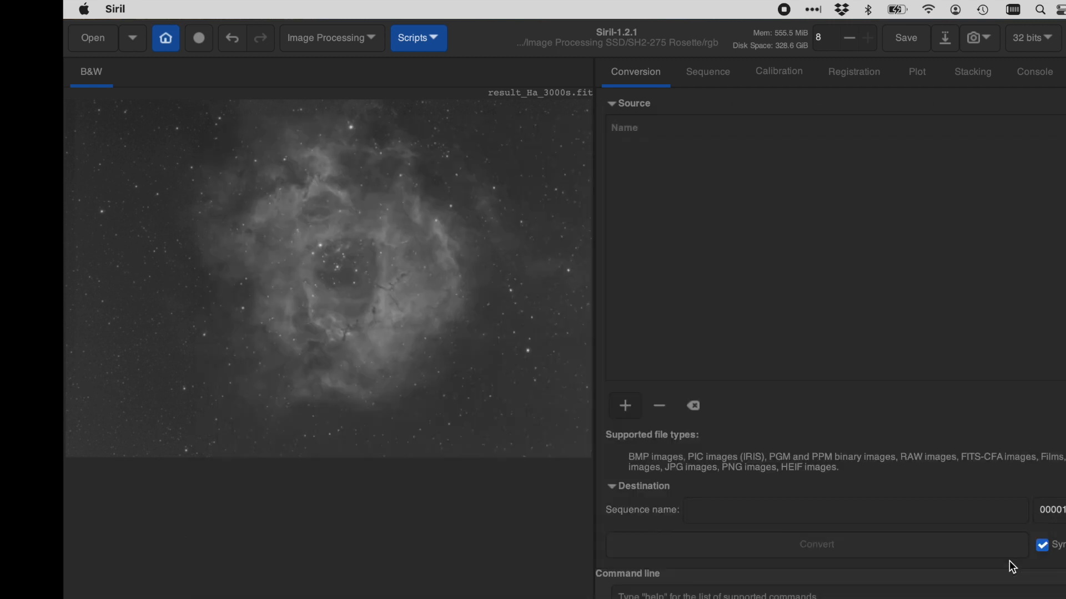
left_click(624, 408)
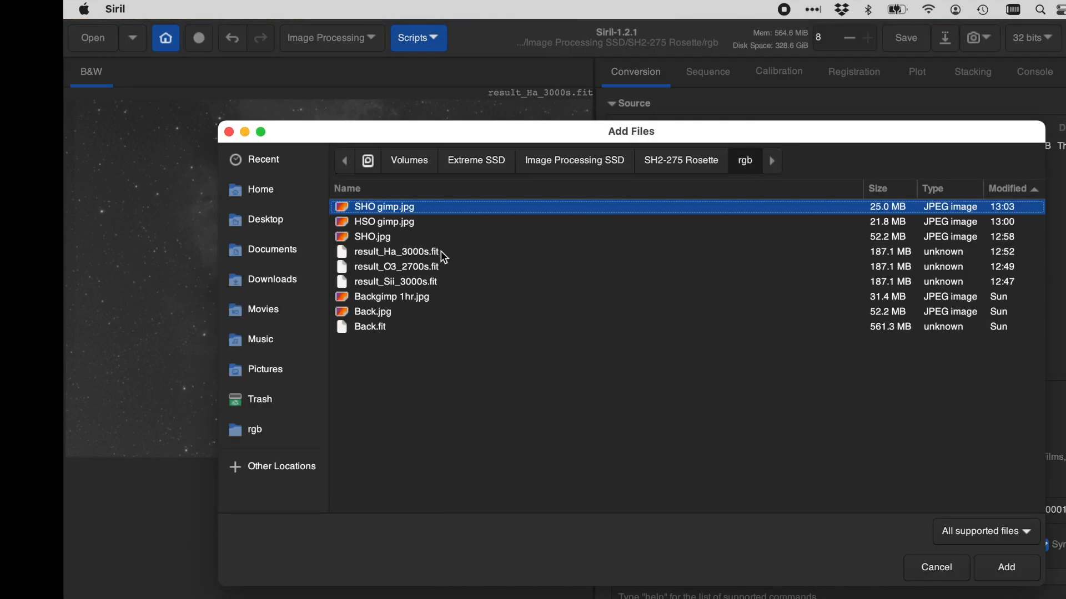
left_click(432, 283)
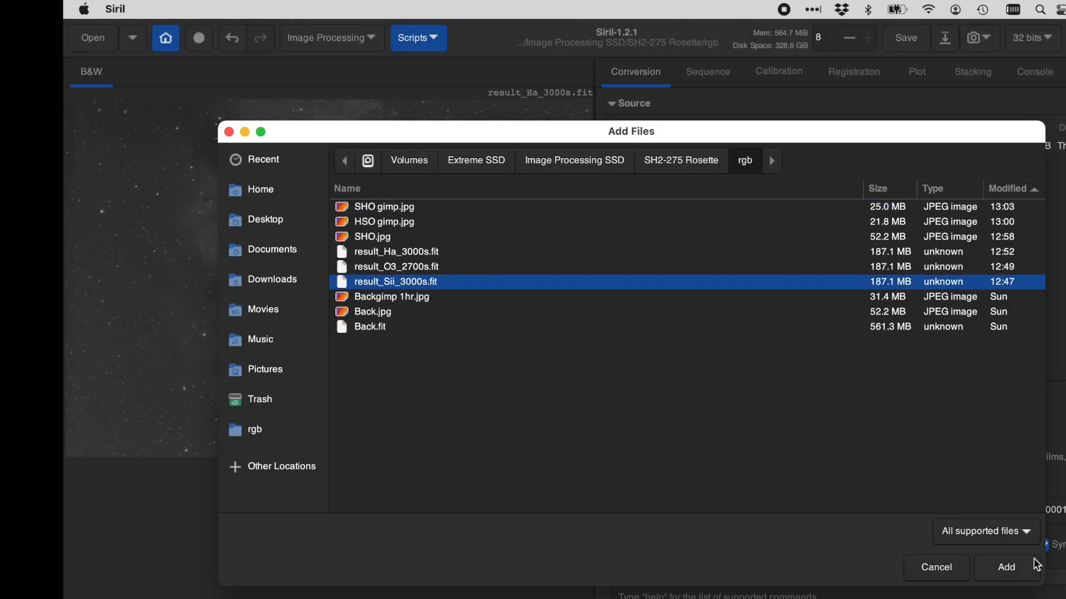
left_click(1006, 567)
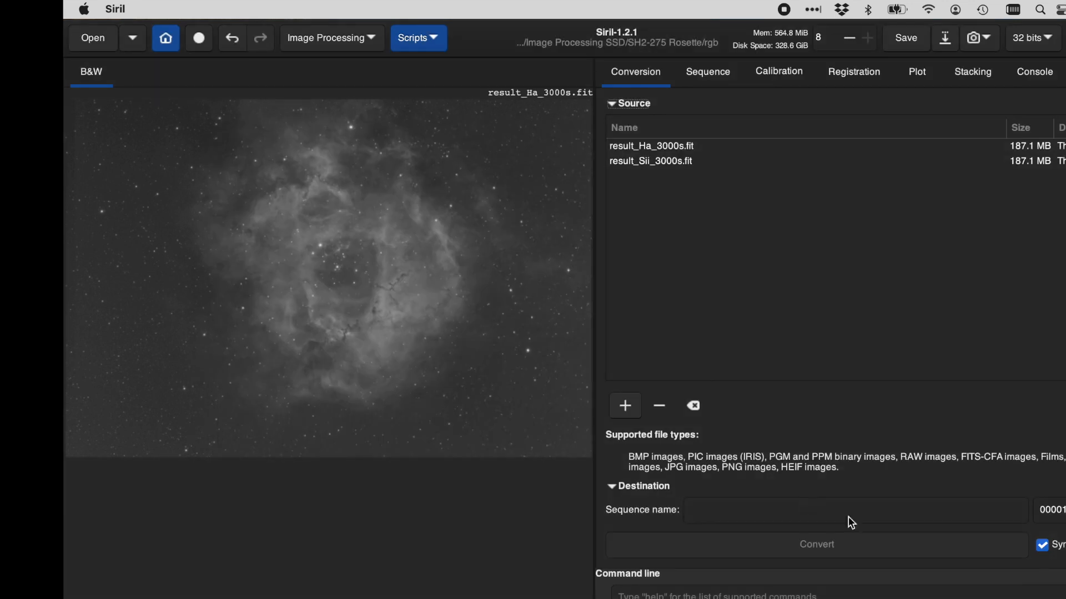
left_click(629, 405)
left_click(428, 268)
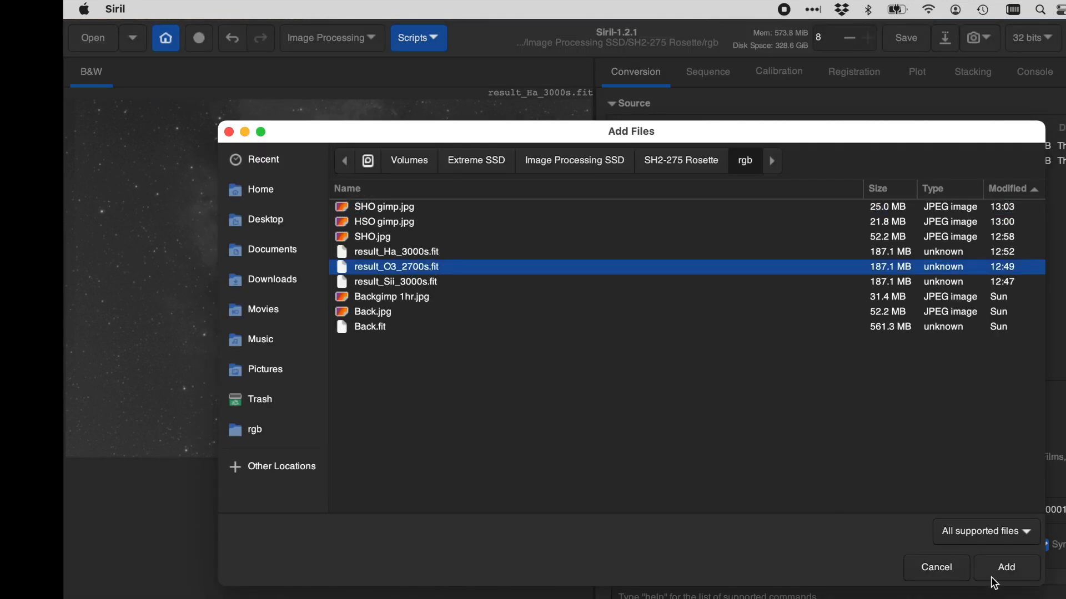
left_click(1007, 570)
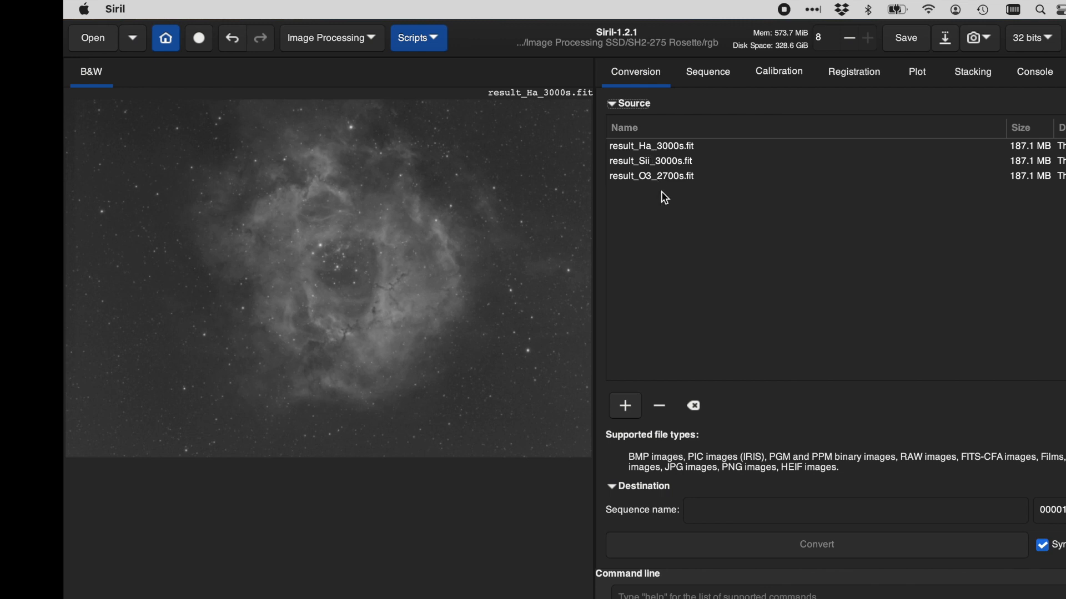
Convert the source files into a sequence named HSO and register all its images with Global Star Alignment (deep-sky)
left_click(701, 511)
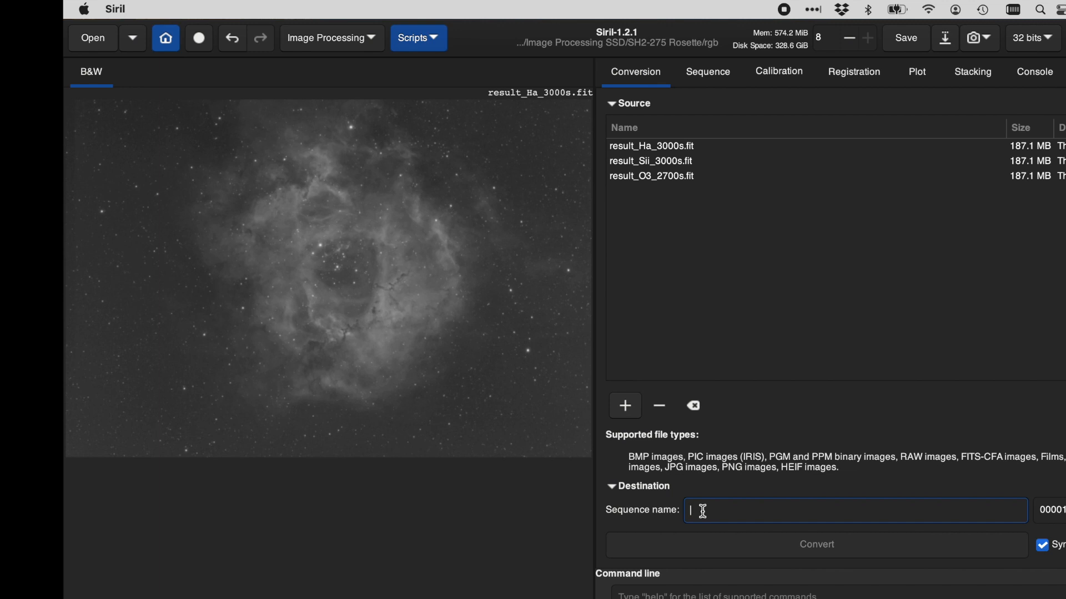
type("HSO")
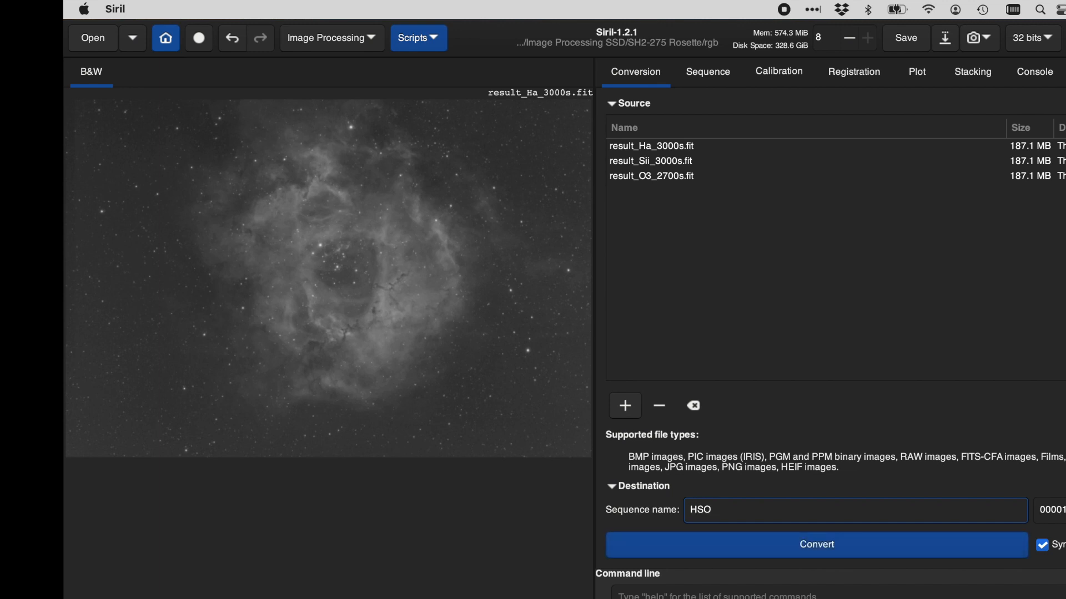
left_click(831, 553)
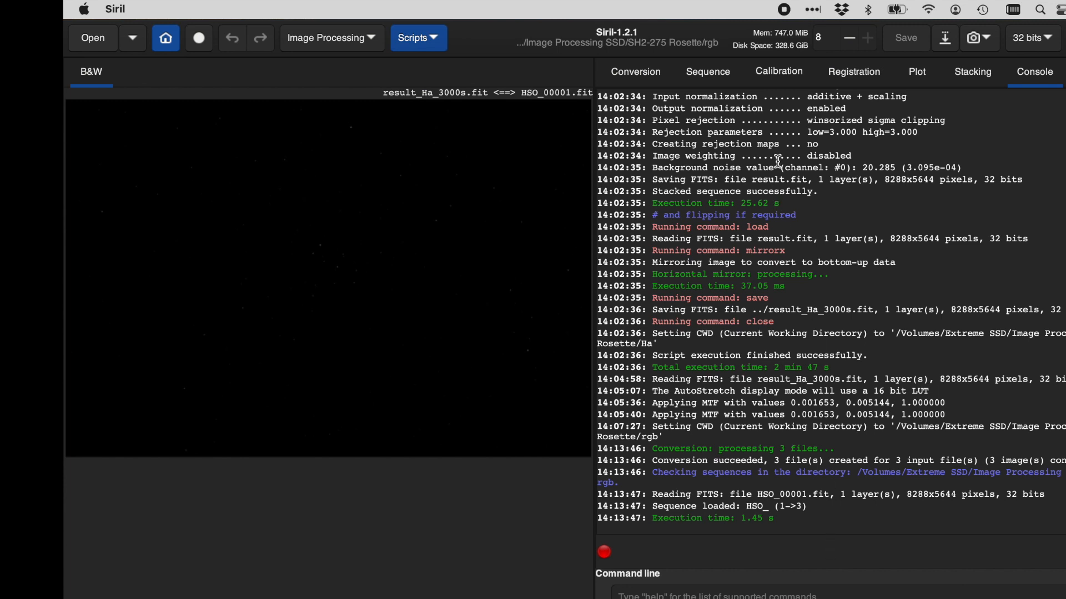
left_click(855, 72)
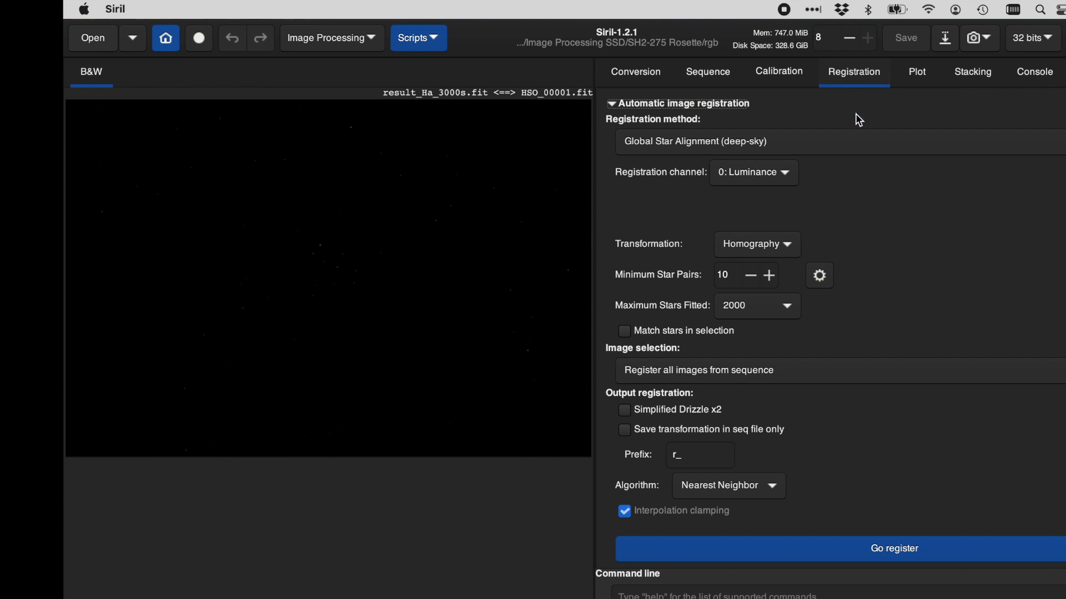
left_click(923, 548)
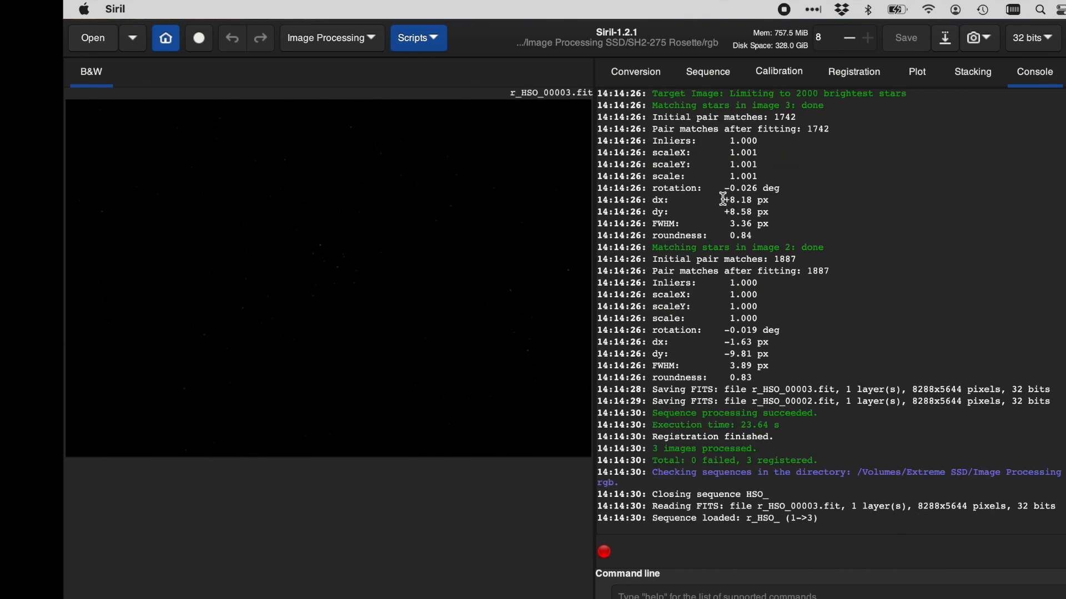
left_click(372, 42)
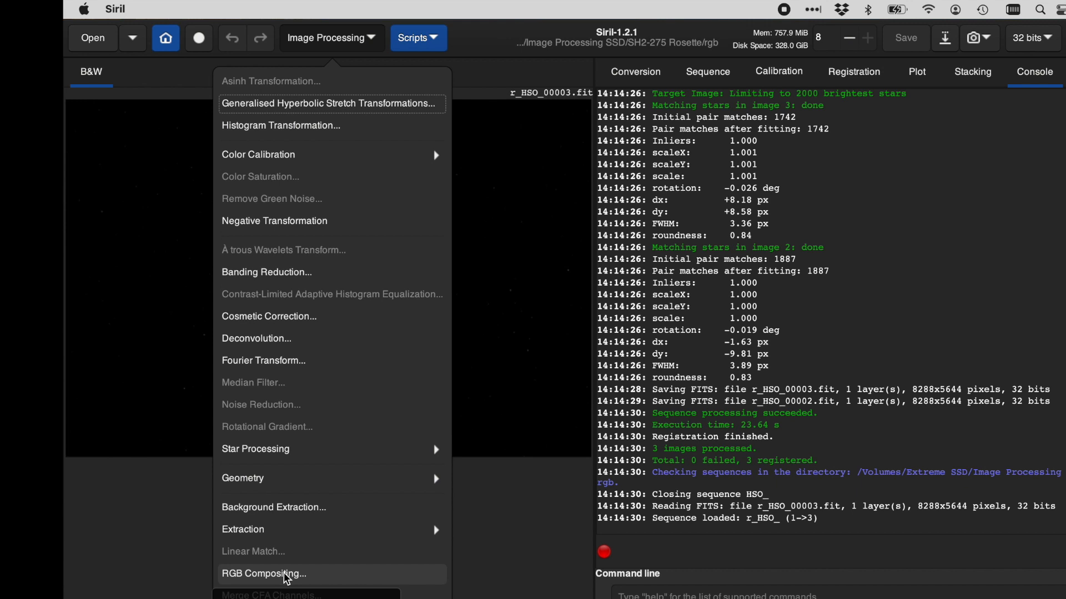
left_click(313, 581)
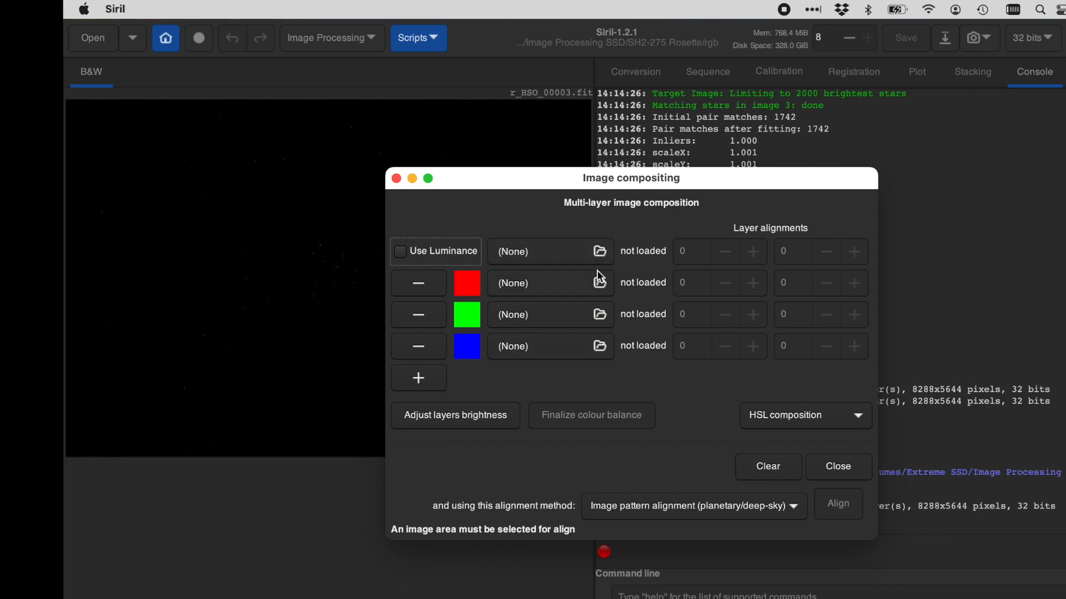
left_click(396, 178)
Open Pixel Math and turn off the single RGB/K expression so each channel takes its own expression
left_click(348, 40)
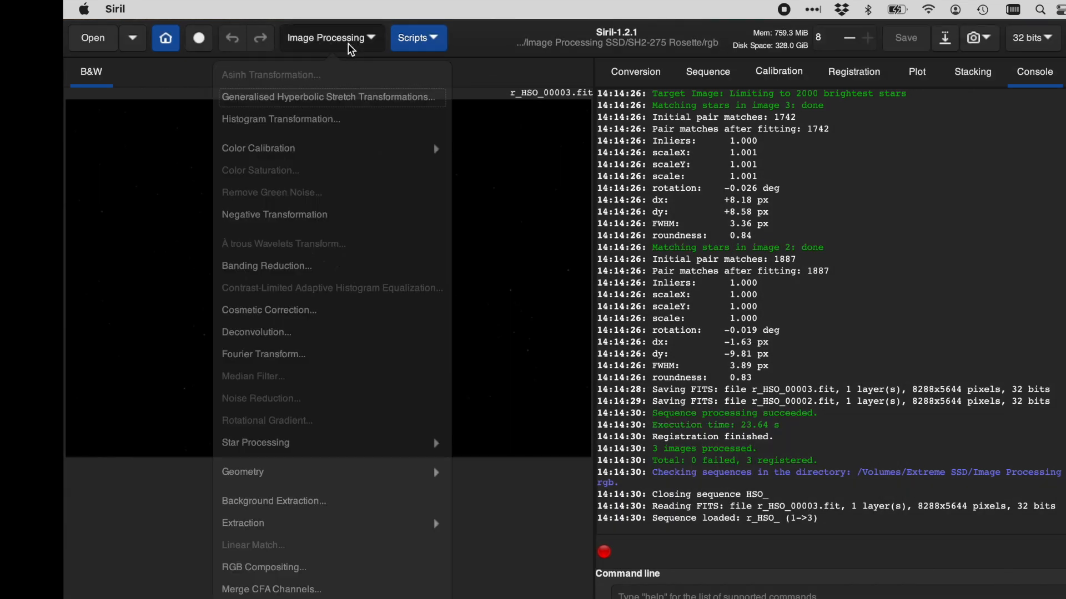
left_click(261, 597)
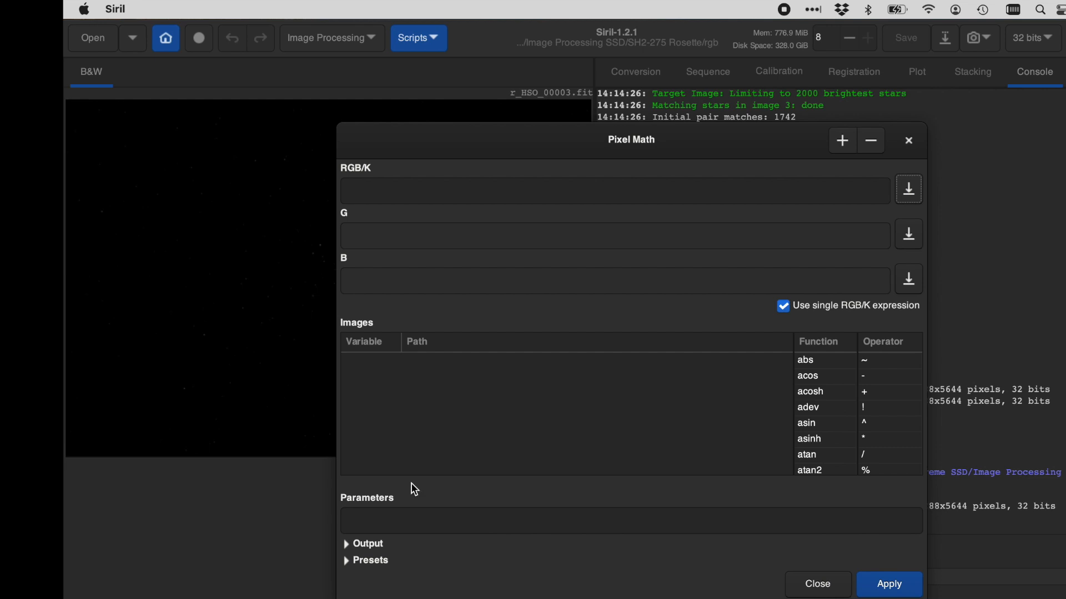
left_click(784, 307)
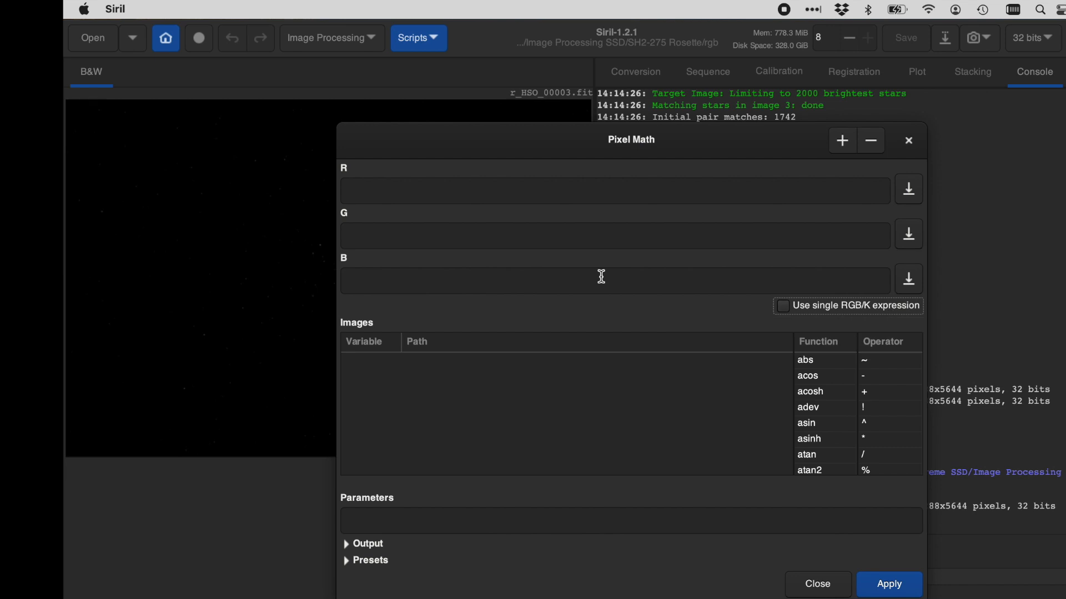
Add r_HSO_00002.fit, r_HSO_00003.fit and r_HSO_00001.fit to Pixel Math and name their variables Sii, O3 and Ha respectively
left_click(843, 140)
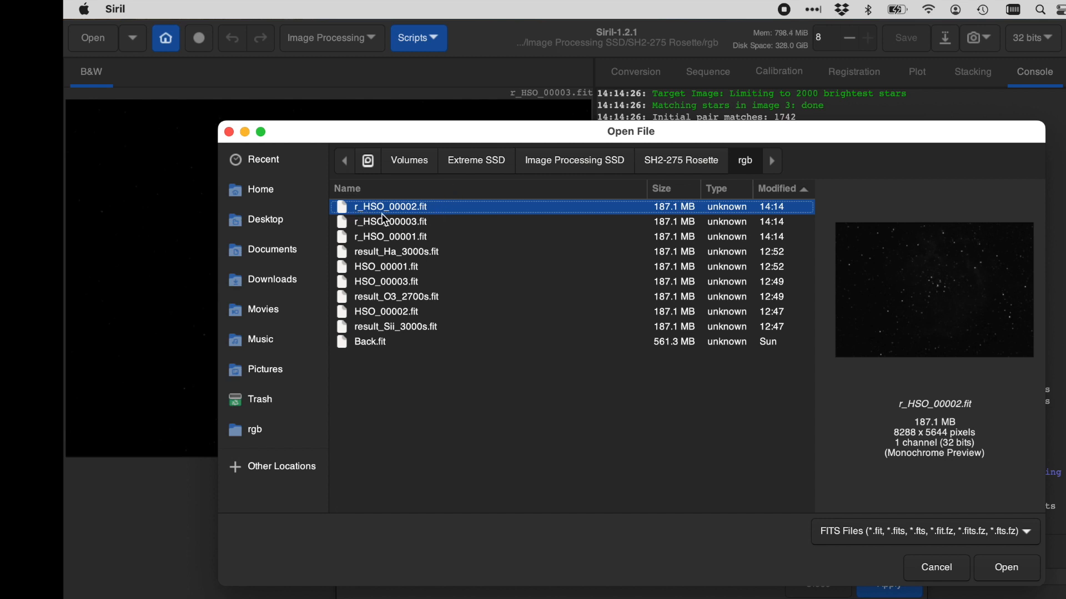
left_click(412, 236)
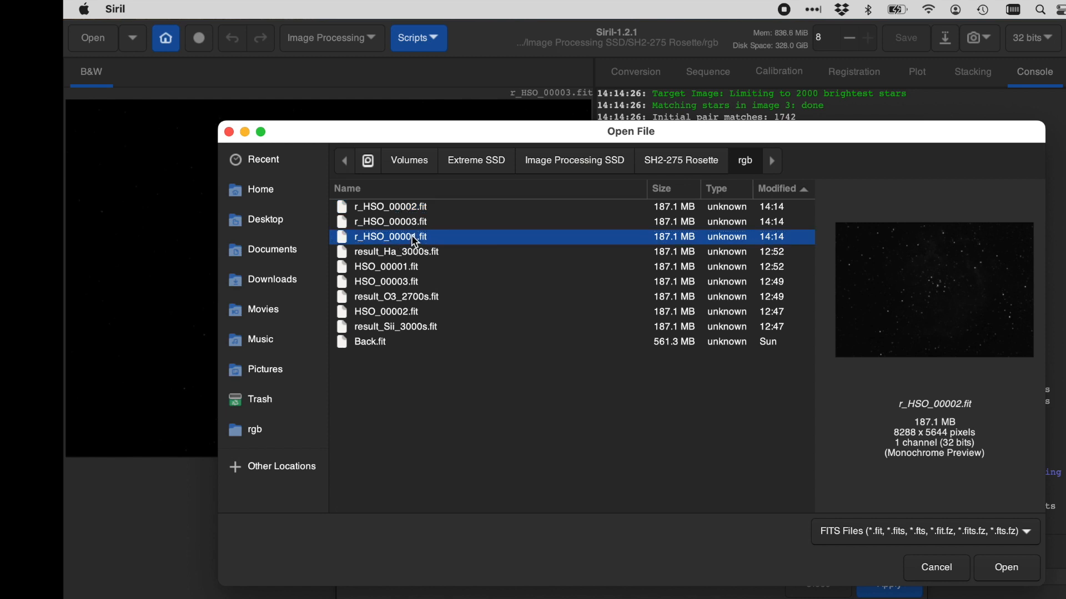
left_click(417, 207)
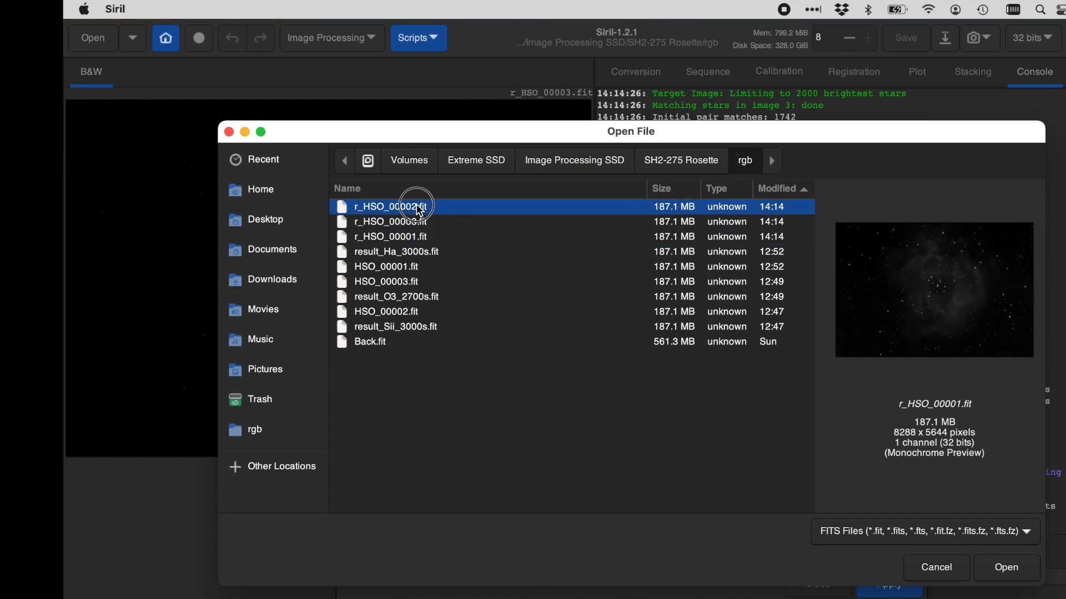
left_click(422, 222)
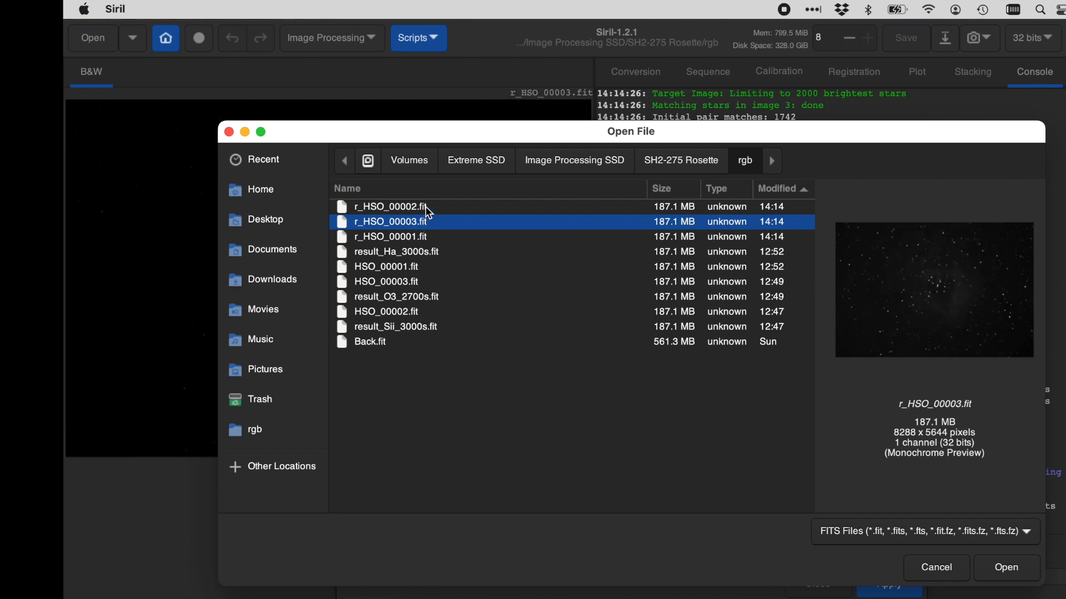
left_click(425, 206)
left_click(428, 237, "shift")
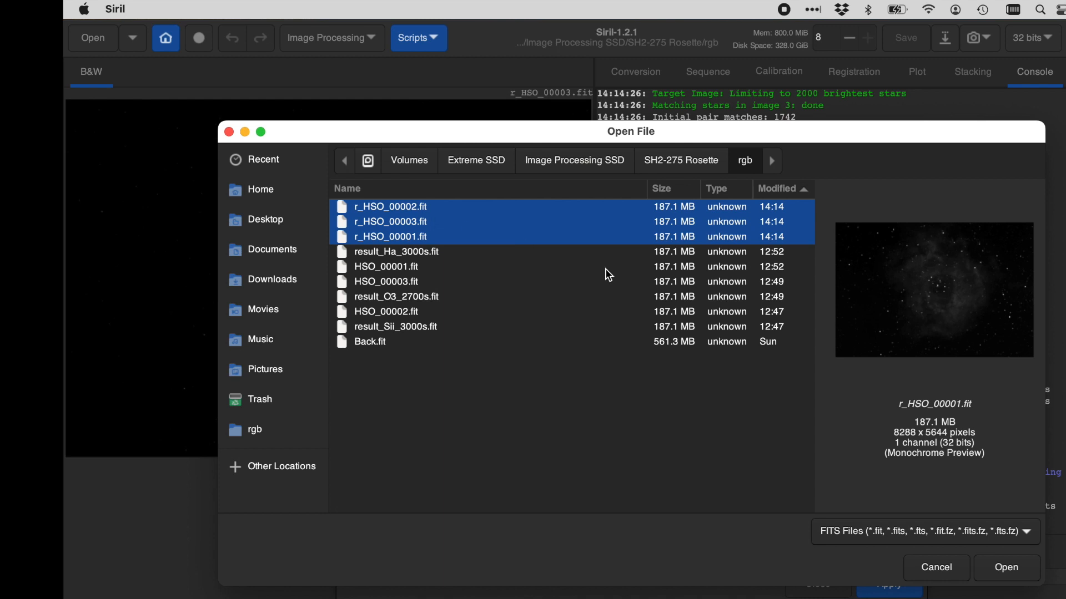
left_click(1023, 565)
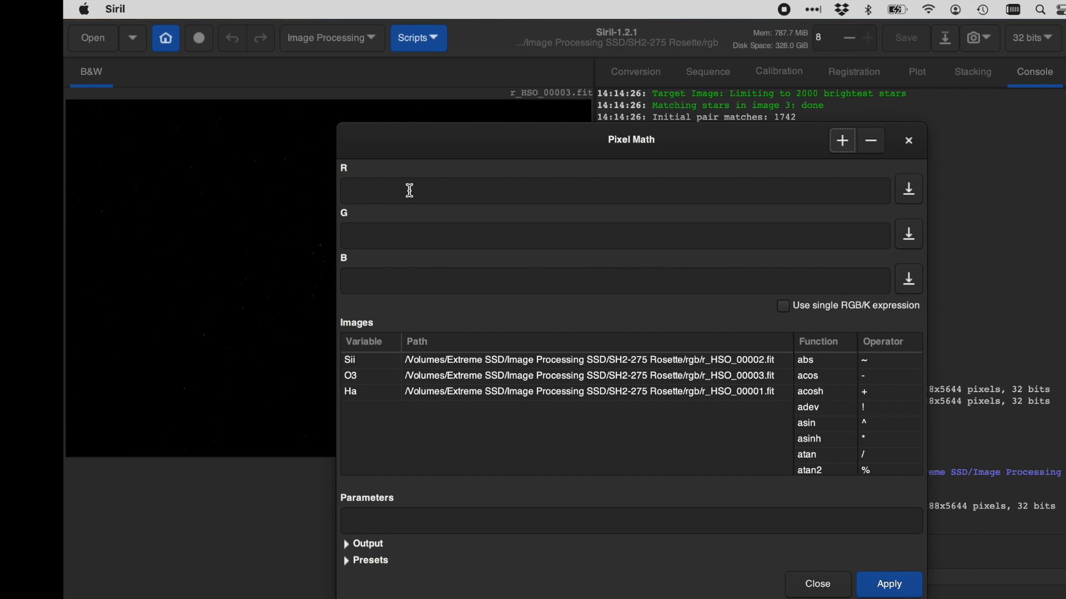
Assign Ha to the R channel, Sii to G and O3 to B, and apply the Pixel Math expressions
left_click(409, 190)
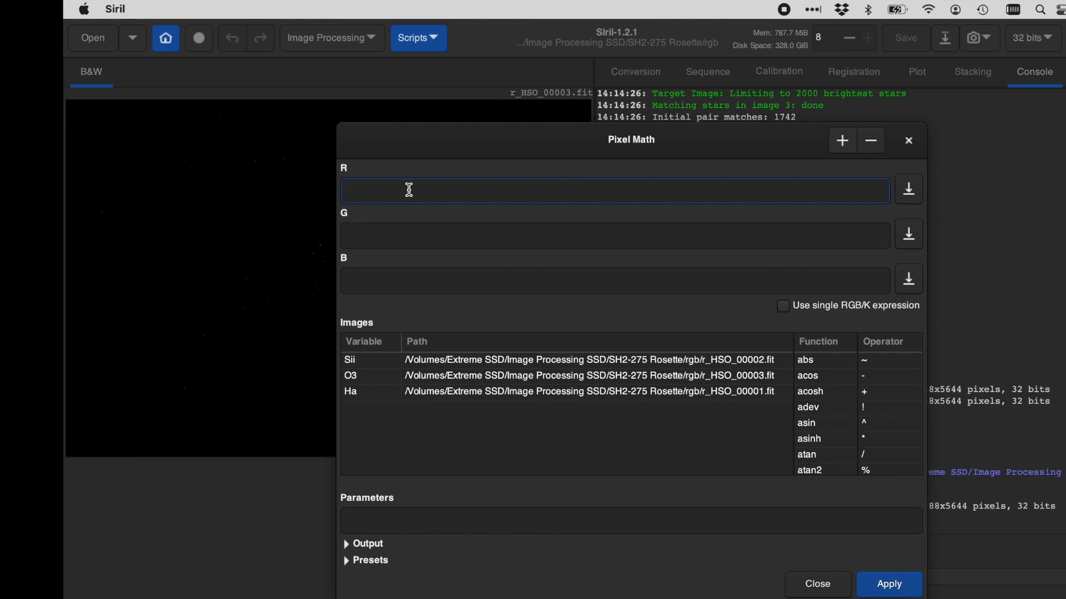
type("Ha")
left_click(362, 225)
type("Sii")
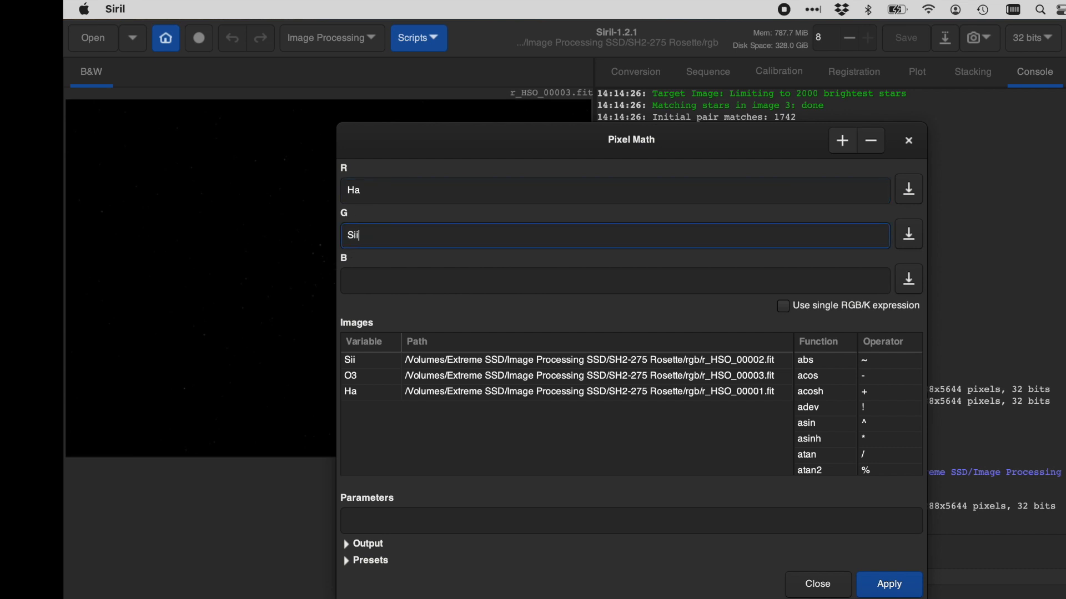
left_click(367, 281)
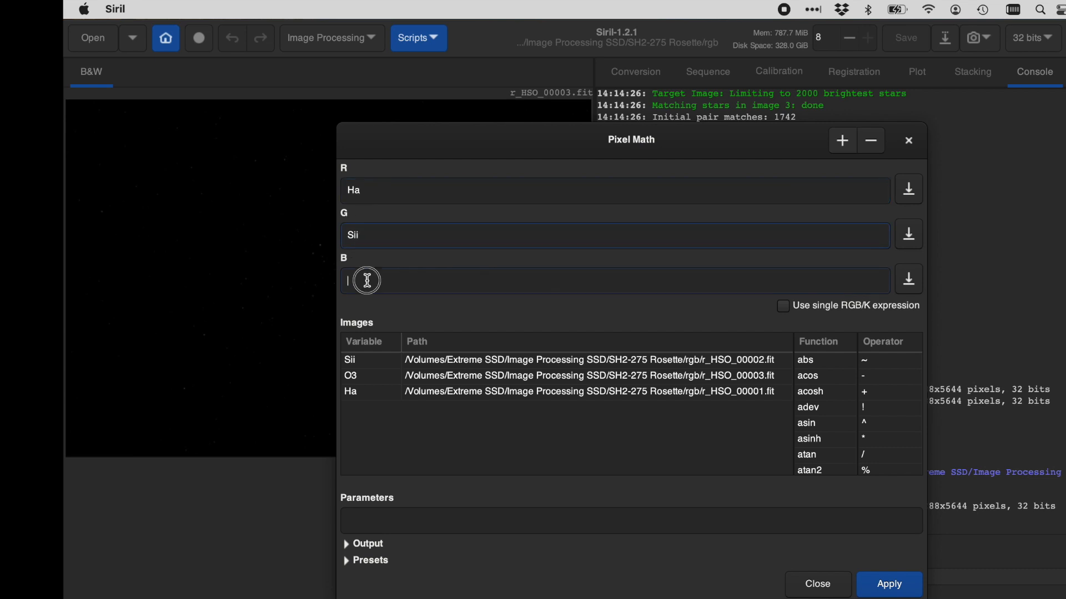
type("O3")
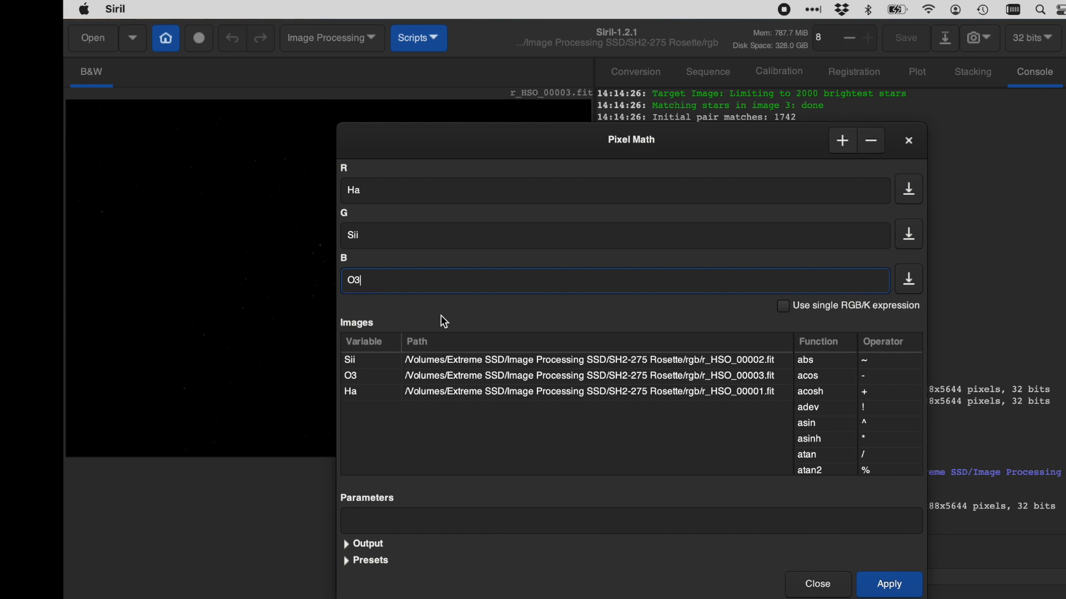
left_click(893, 588)
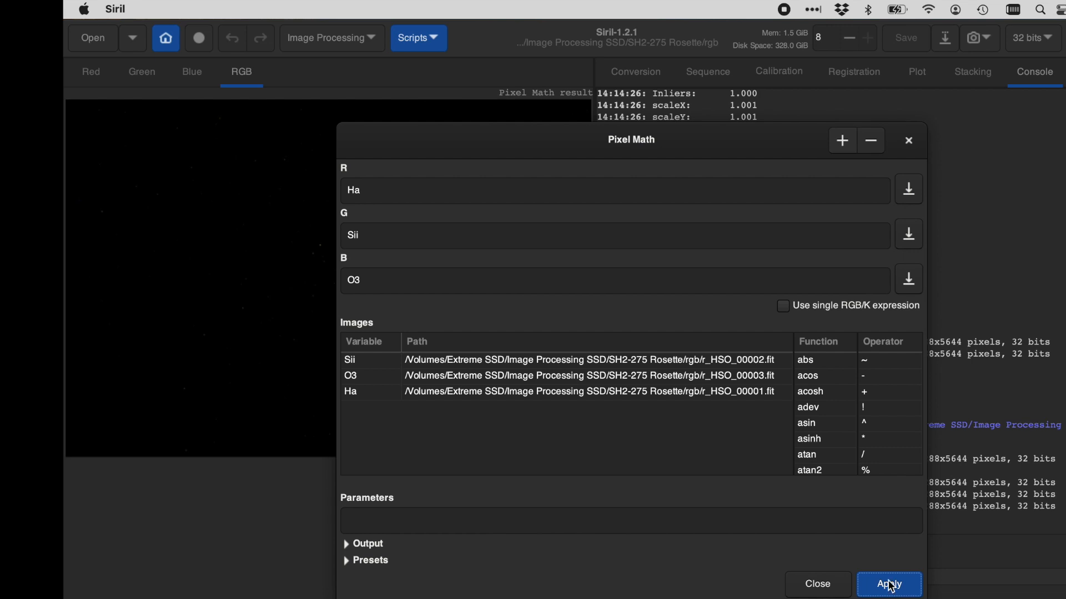
Move the Pixel Math dialog off the image and set the display mode to AutoStretch
left_click(498, 136)
left_click_drag(499, 138, 744, 97)
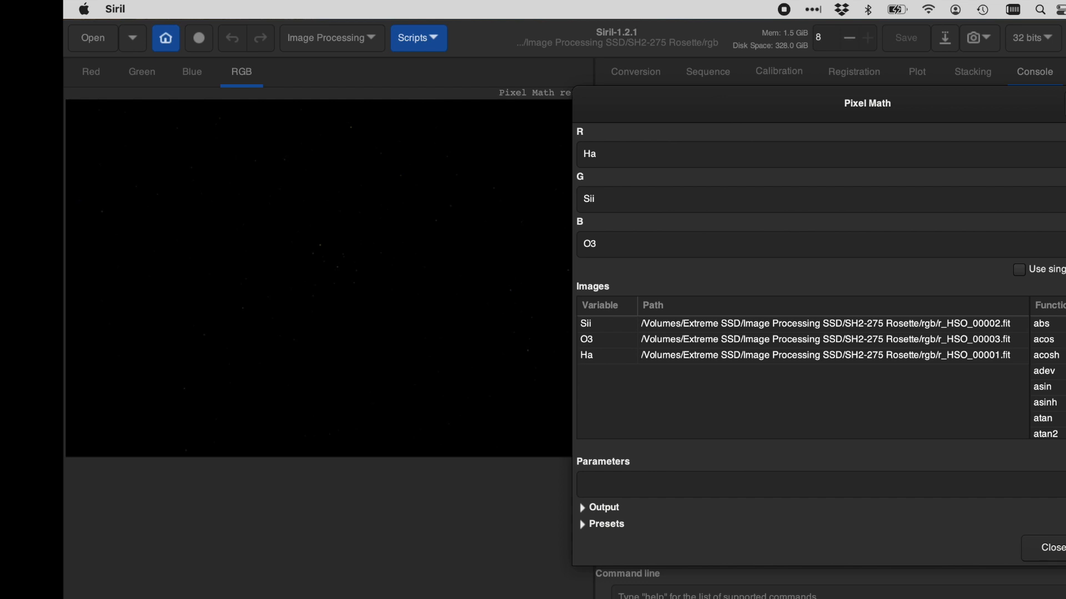
left_click(639, 598)
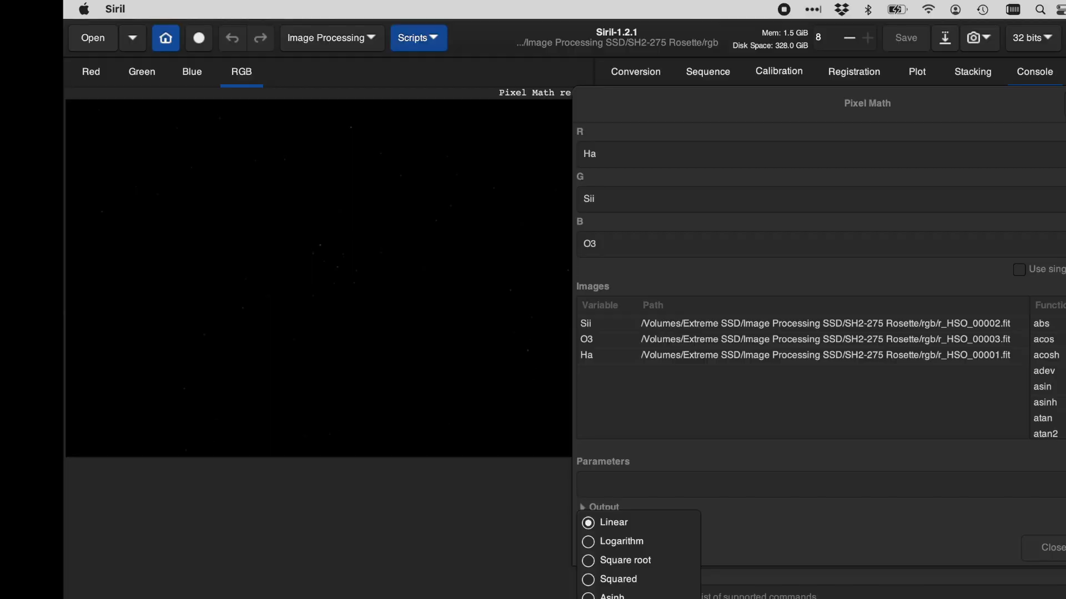
left_click(591, 598)
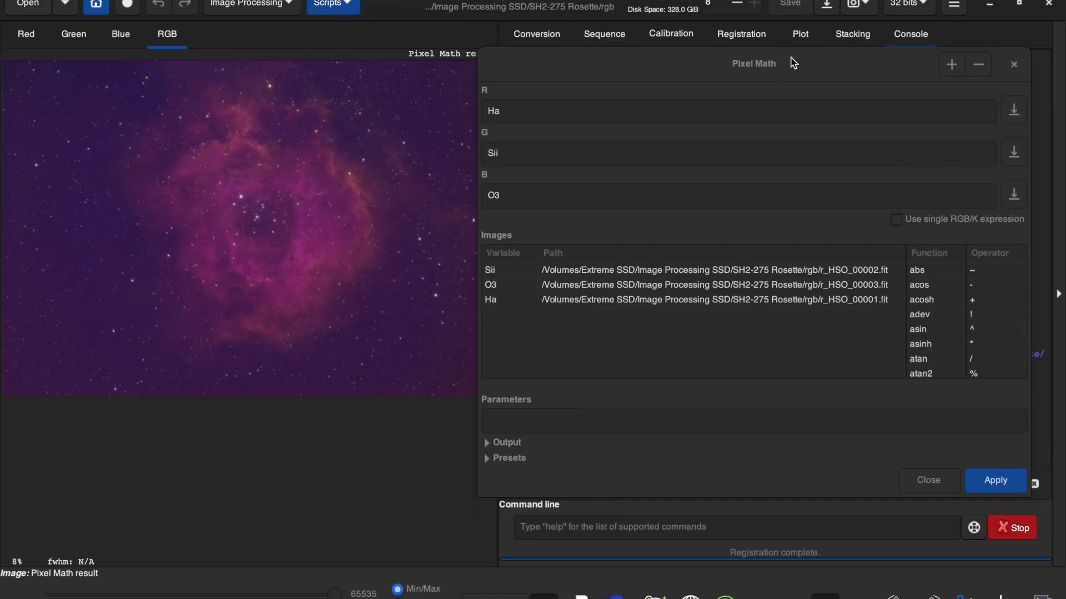
Apply the Ha, Sii and O3 channel expressions again and close Pixel Math
left_click(685, 68)
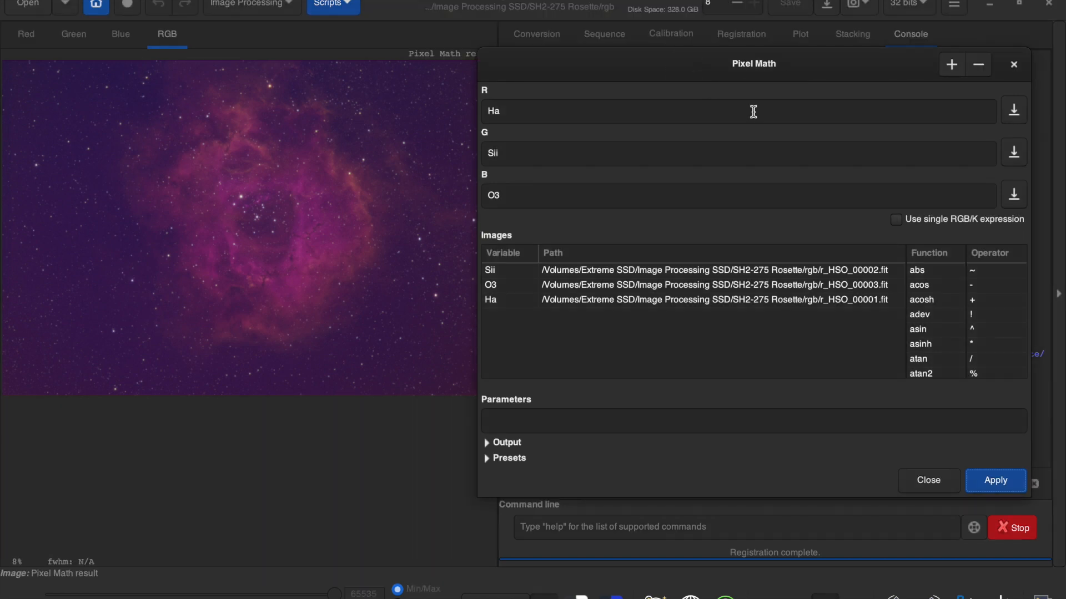
left_click(1001, 483)
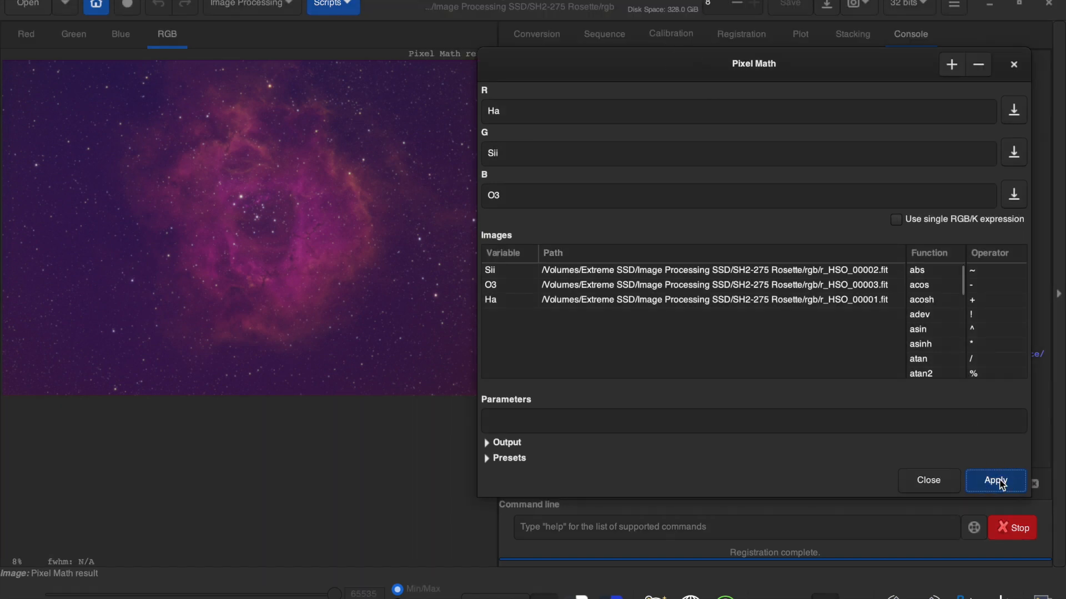
left_click(937, 483)
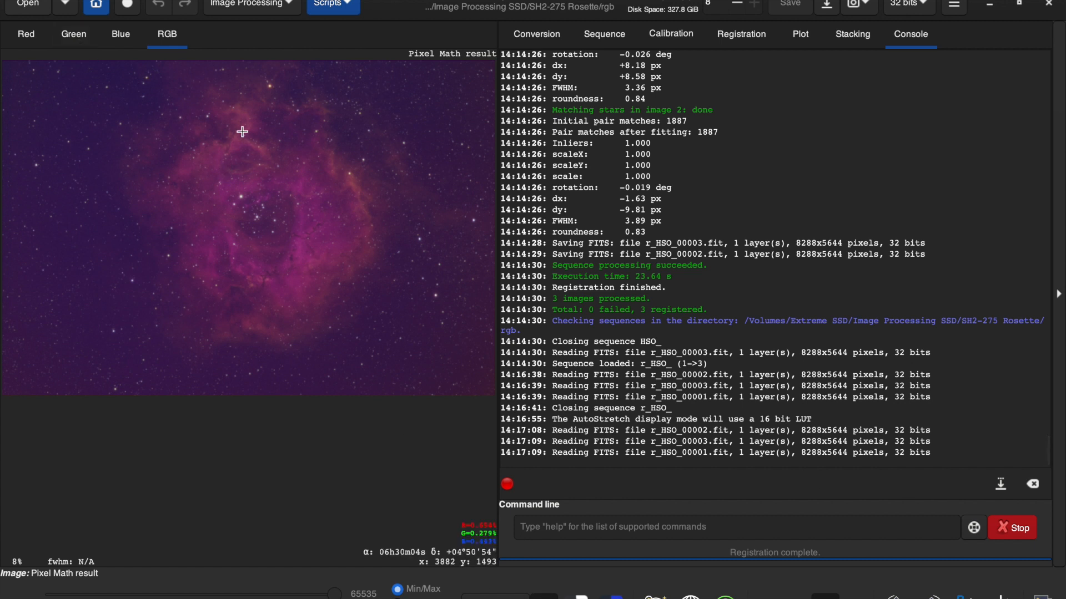
Open Background Extraction, move its dialog off the image, and manually place background samples around the image's edges, outside the nebula
left_click(290, 6)
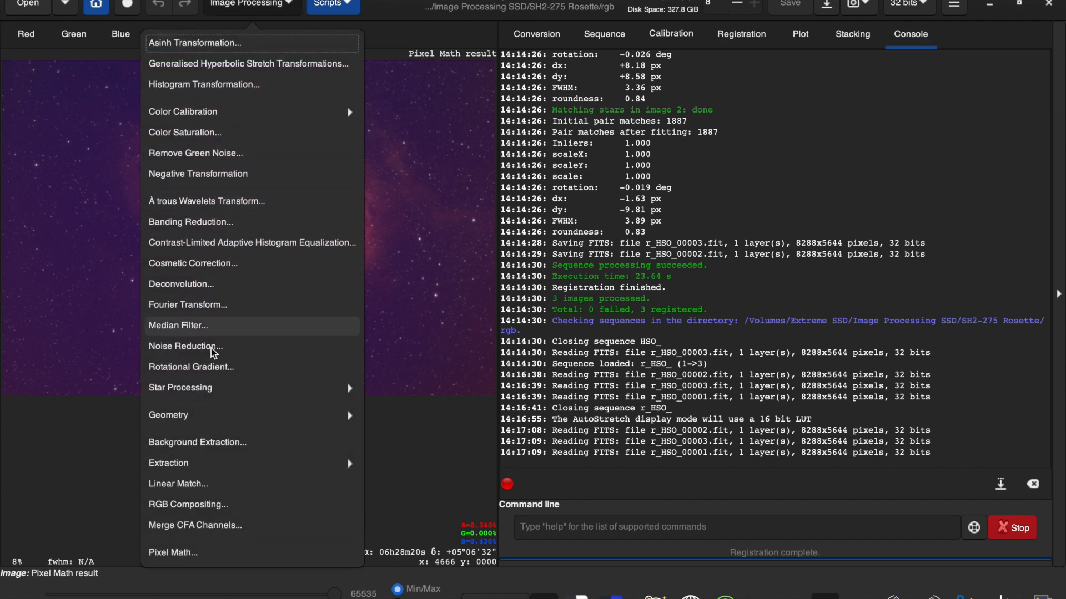
left_click(203, 442)
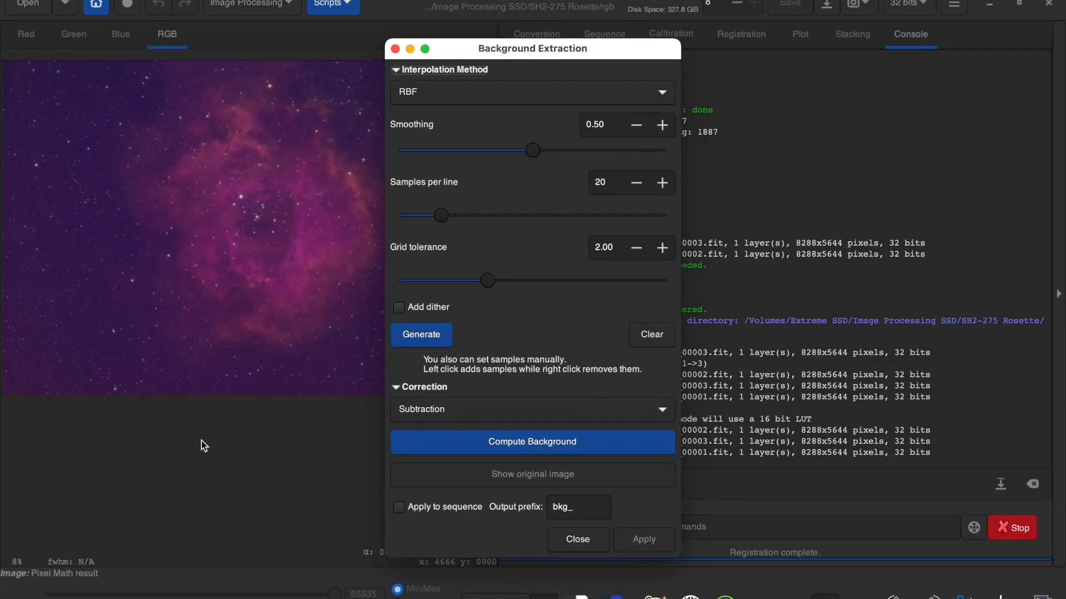
left_click_drag(465, 52, 632, 47)
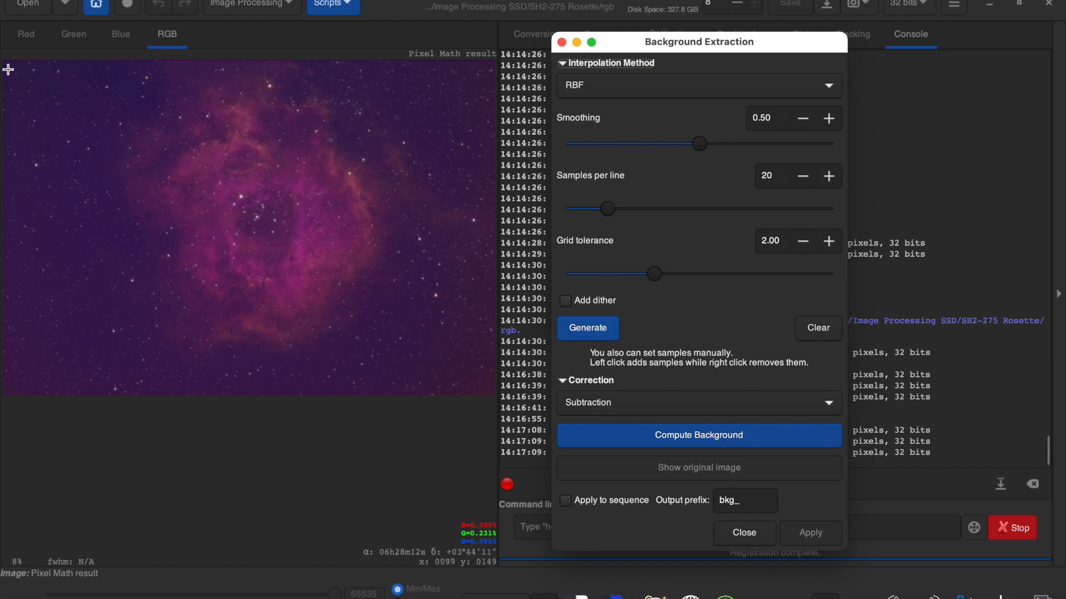
left_click(77, 68)
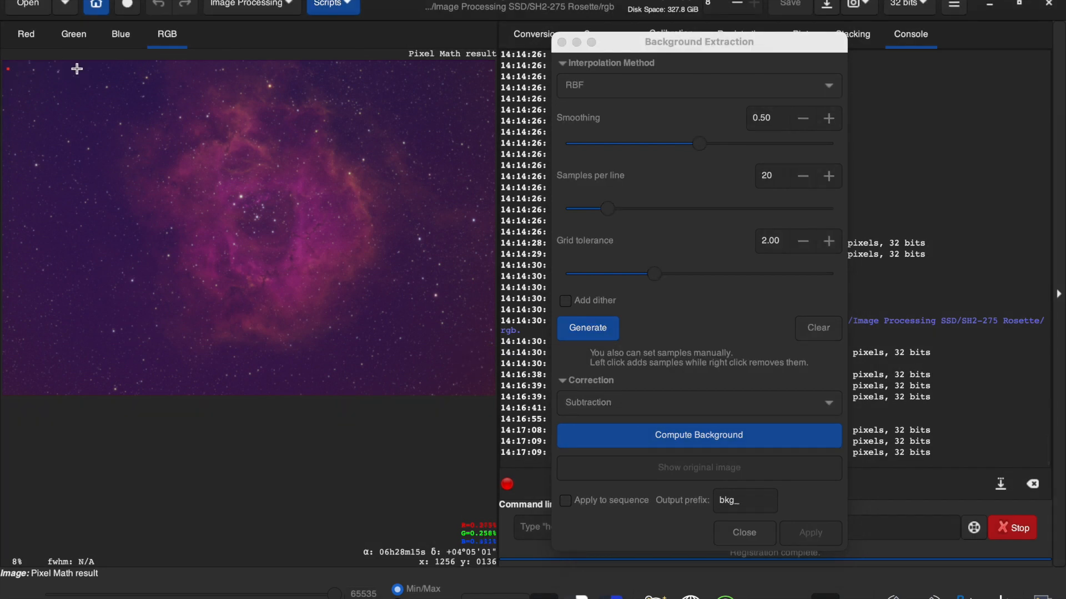
left_click(136, 70)
left_click(418, 70)
left_click(473, 68)
left_click(488, 87)
left_click(332, 388)
left_click(248, 391)
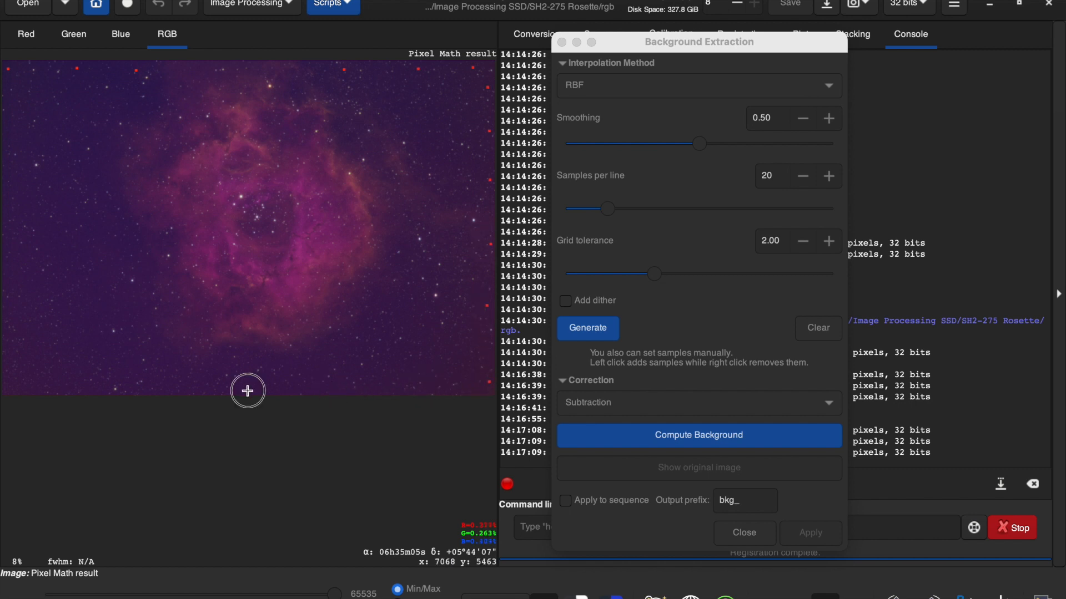
left_click(180, 392)
left_click(95, 390)
left_click(36, 388)
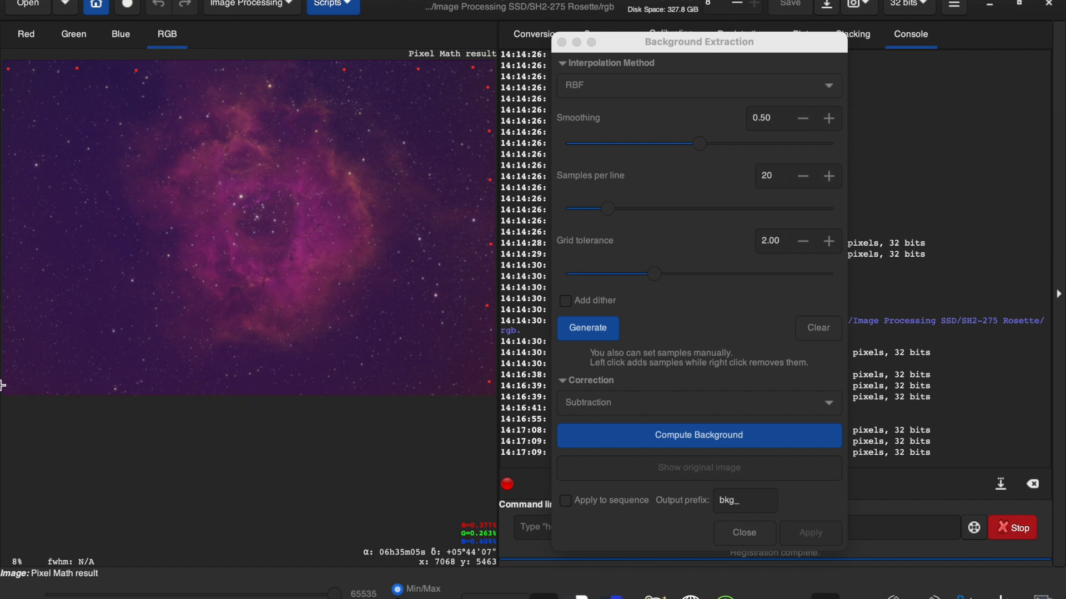
left_click(8, 351)
left_click(6, 280)
left_click(9, 215)
Compute the background with RBF interpolation and Subtraction correction, and apply the extraction to the image
left_click(746, 434)
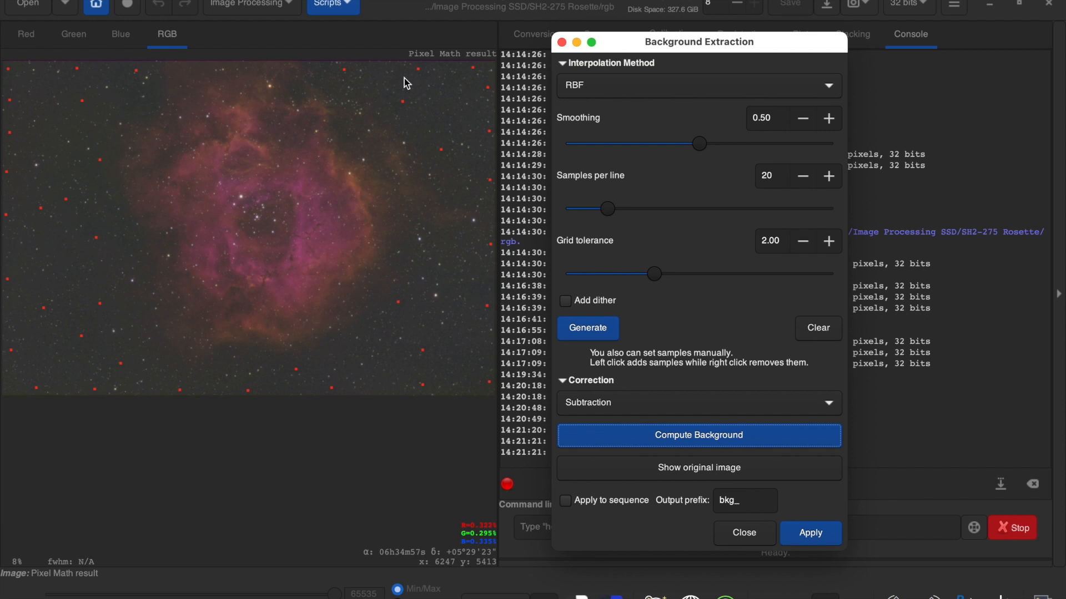
left_click(827, 534)
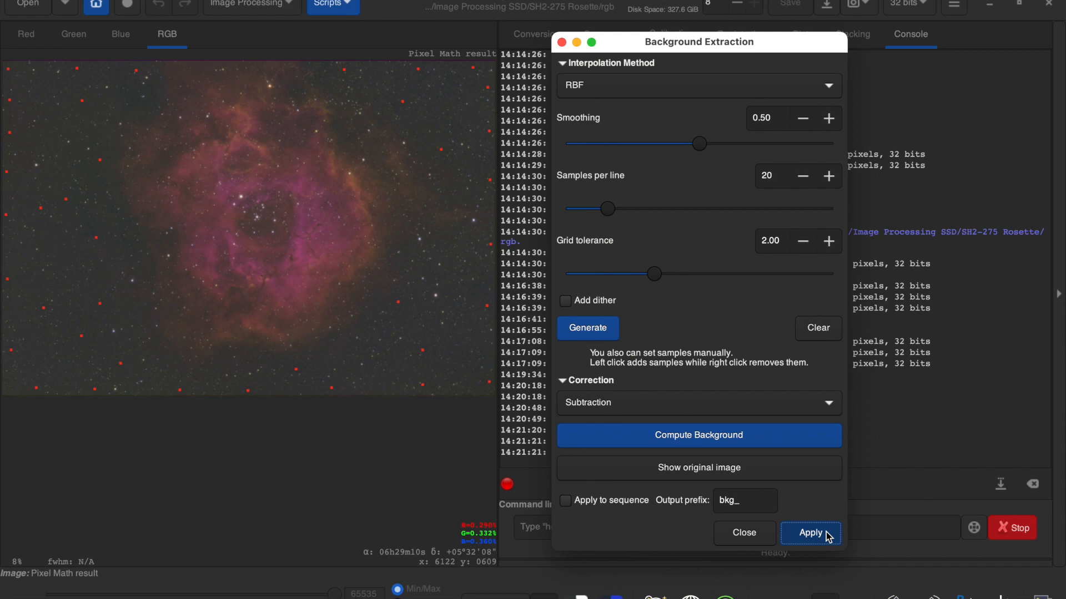
left_click(826, 532)
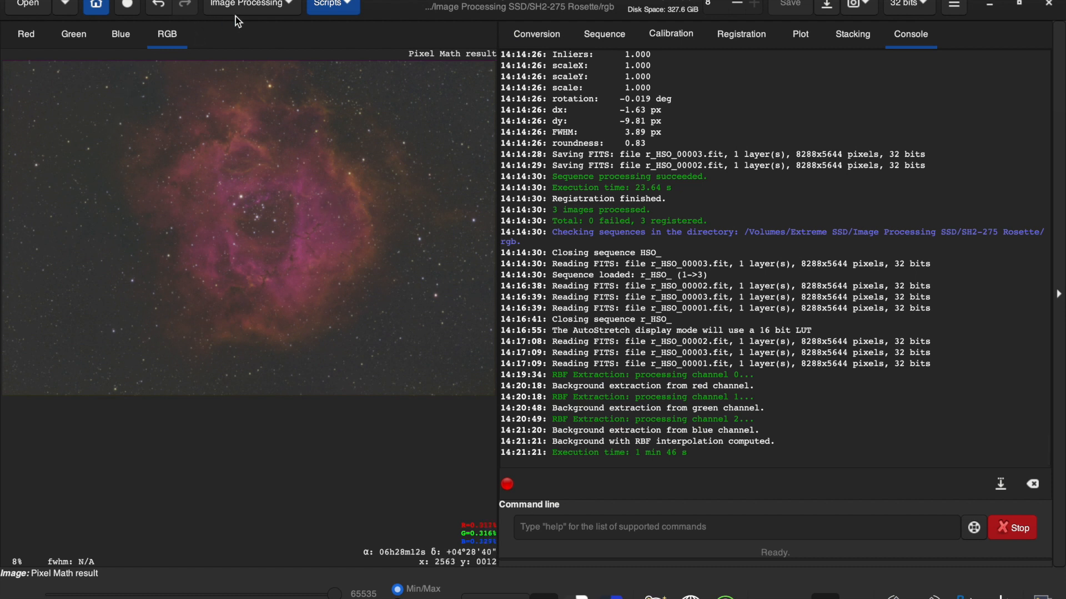
Run Photometric Color Calibration with the NOMAD catalogue, 441.0 mm focal length and 2.32 µm pixel size, and move its dialog aside
left_click(290, 5)
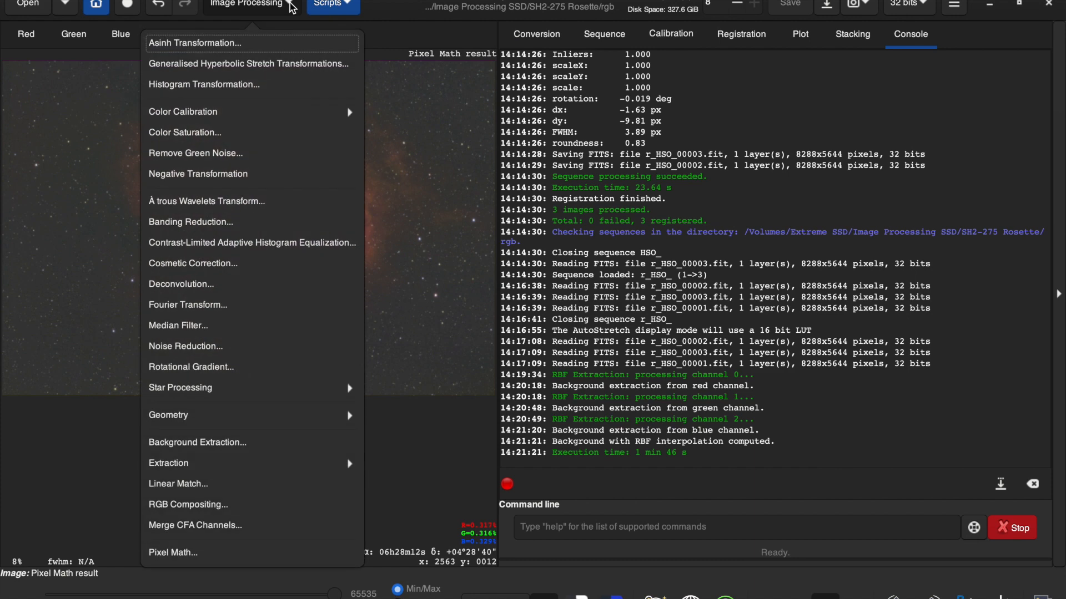
left_click(198, 106)
left_click(199, 91)
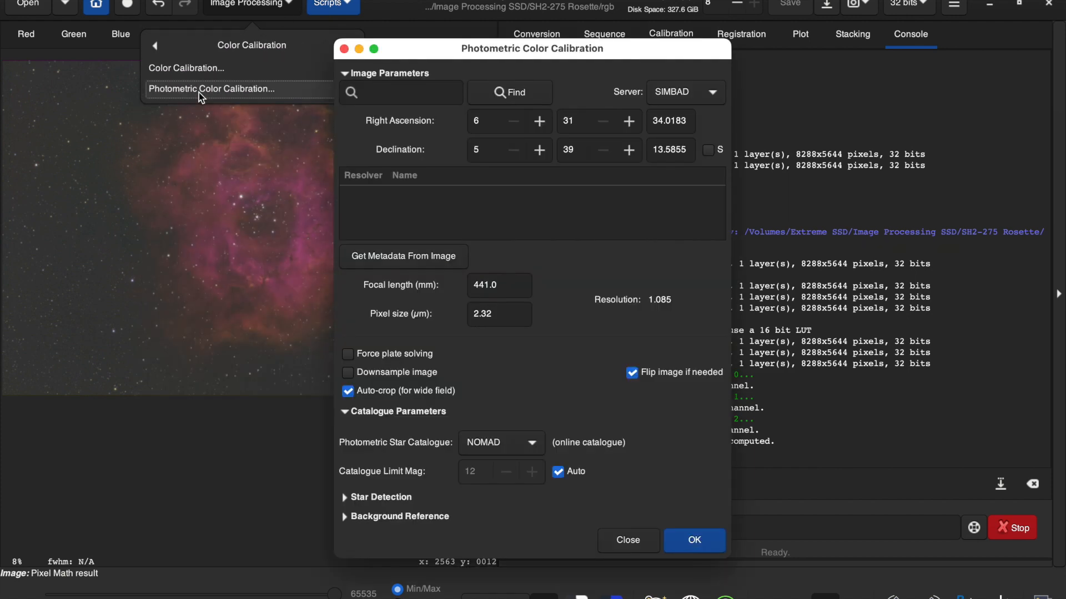
left_click(704, 541)
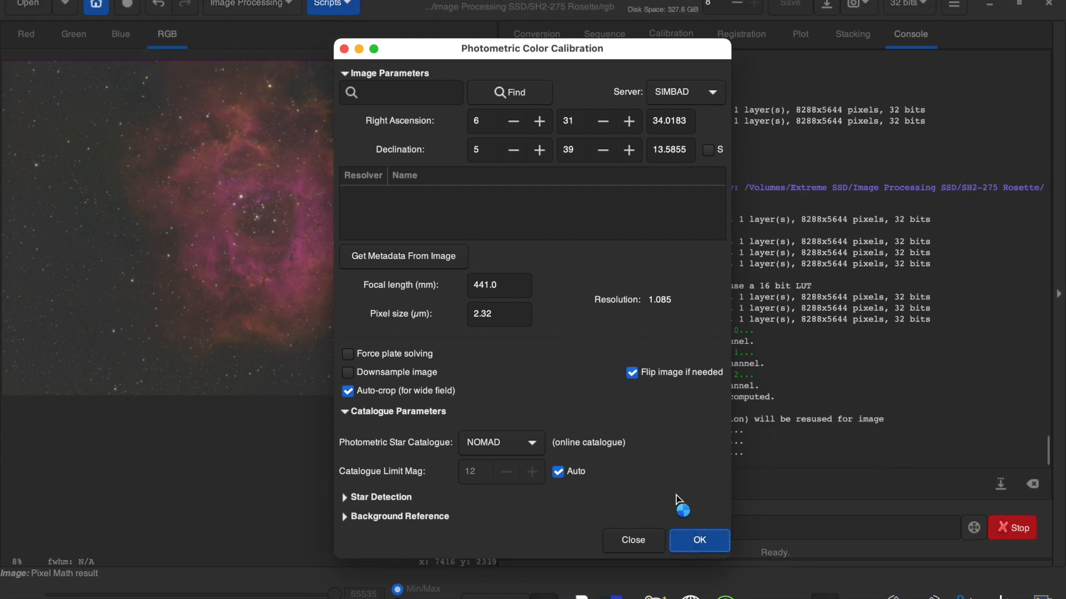
left_click_drag(530, 50, 522, 23)
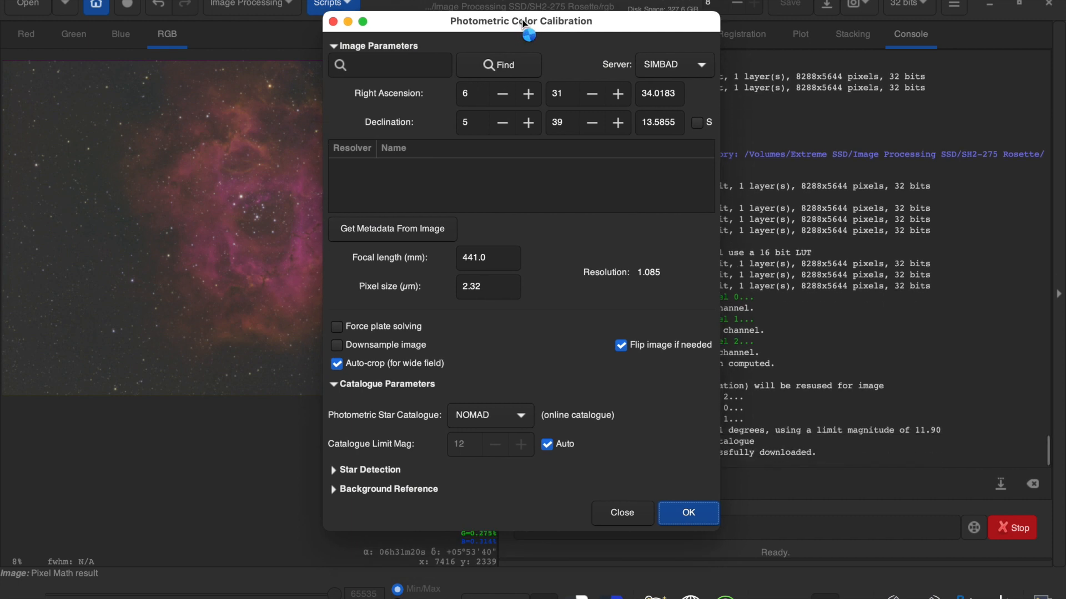
Close Photometric Color Calibration, and remove the image's green noise with the Average Neutral protection method and lightness preserved
left_click_drag(523, 23, 309, 29)
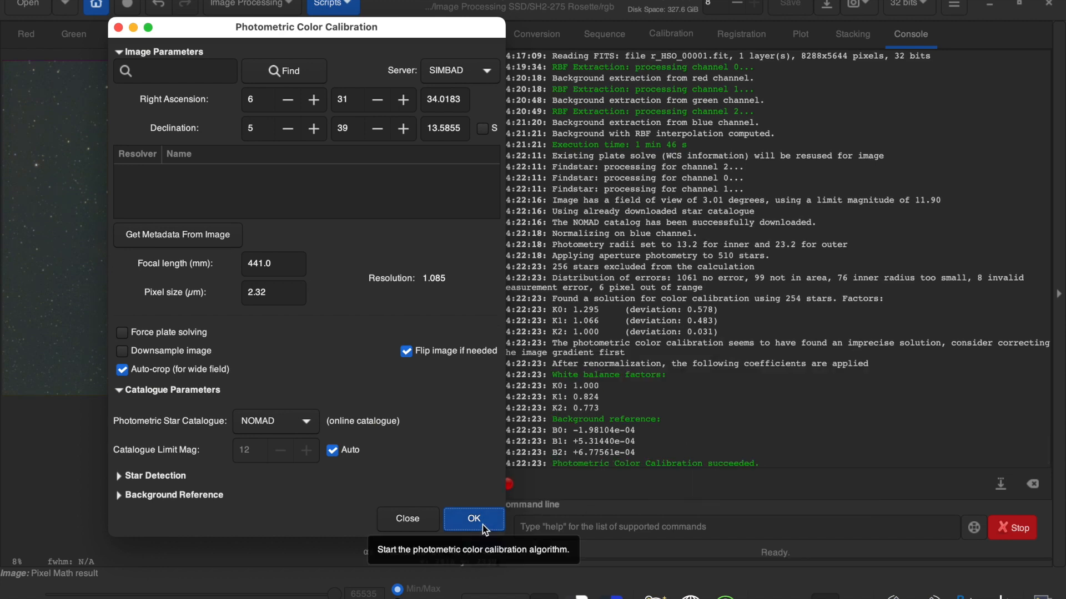
left_click(404, 522)
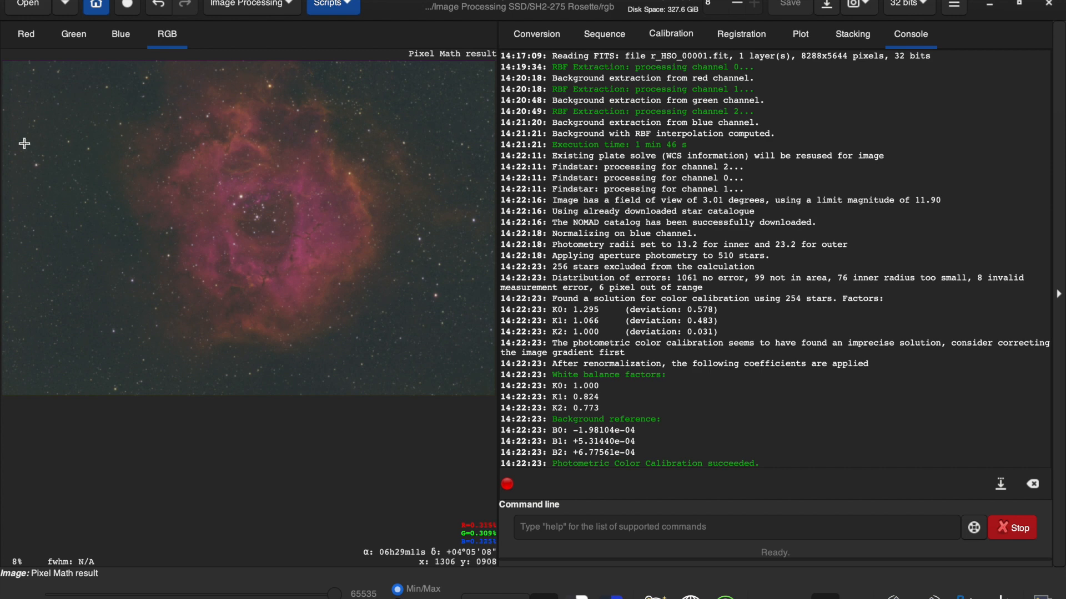
left_click(290, 5)
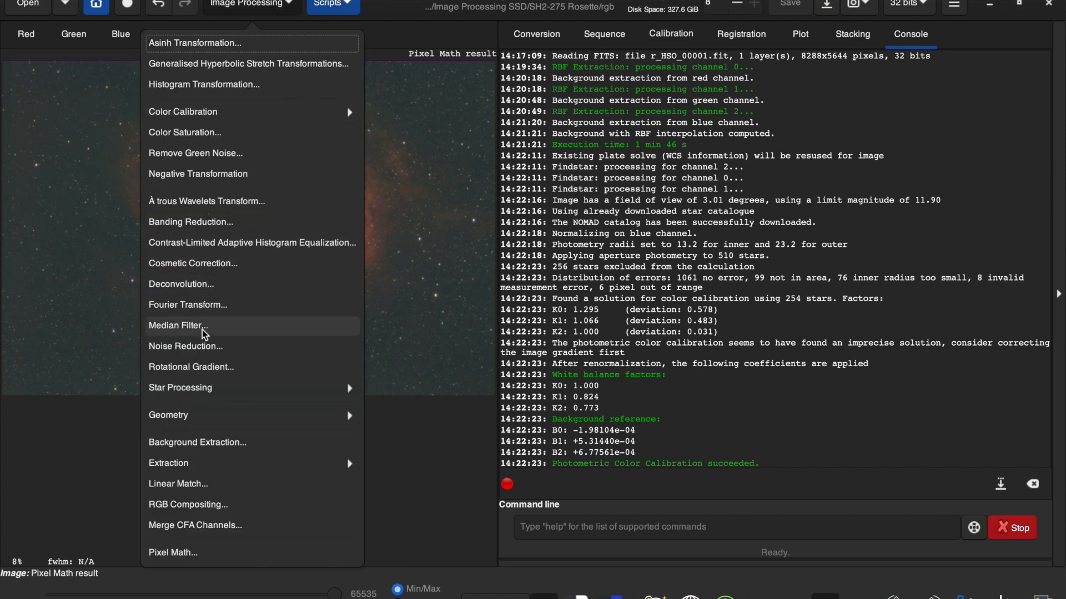
left_click(201, 153)
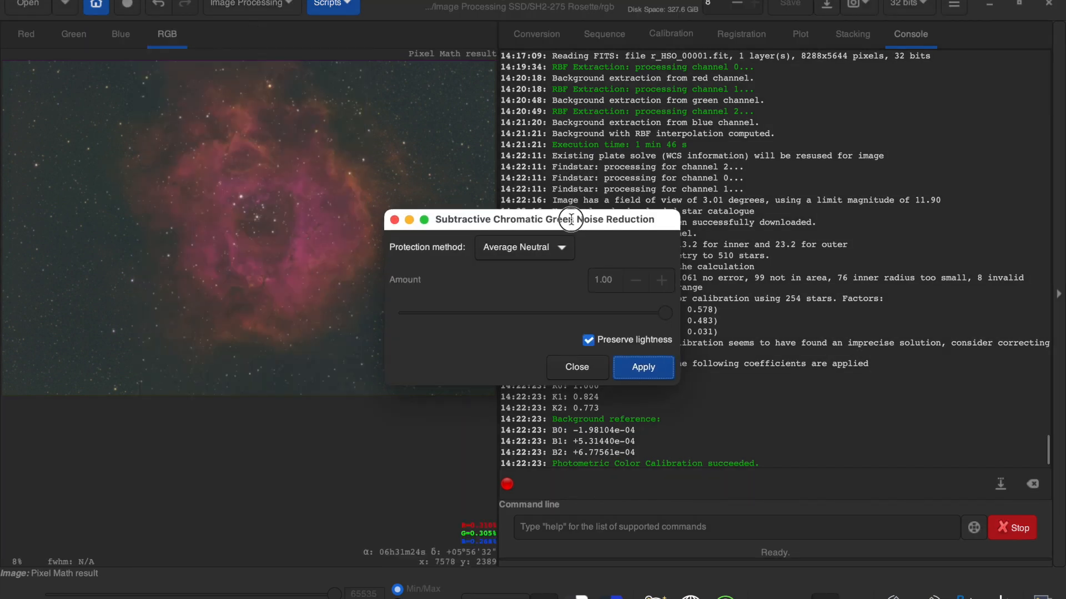
left_click_drag(573, 222, 587, 210)
left_click(657, 358)
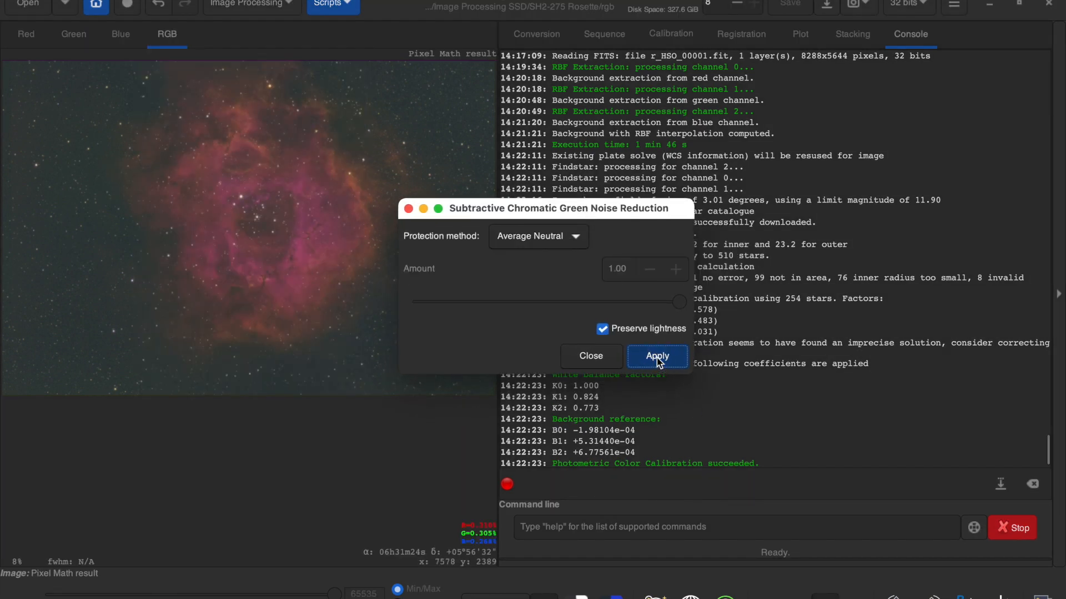
left_click(591, 357)
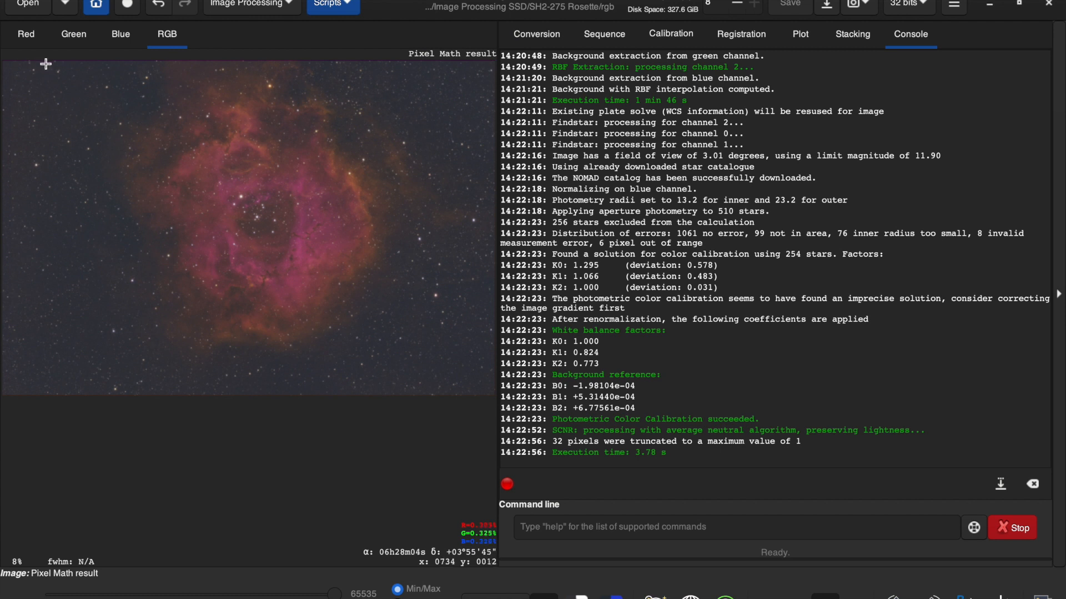
Crop the image's border away with a centred, ratio-preserving selection of about 8041 × 5476 px
left_click_drag(9, 66, 467, 372)
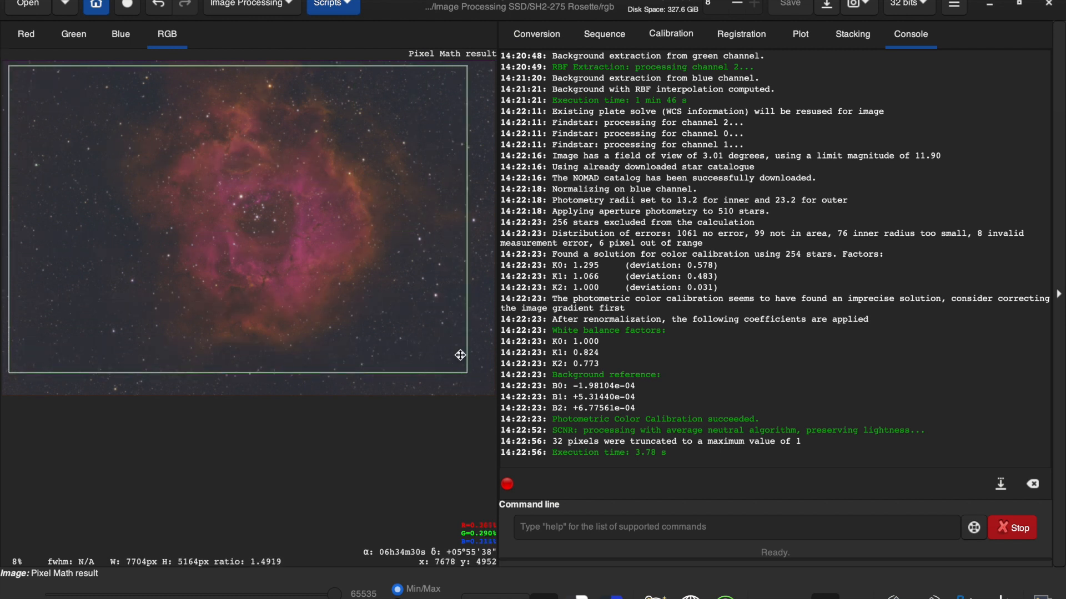
right_click(461, 356)
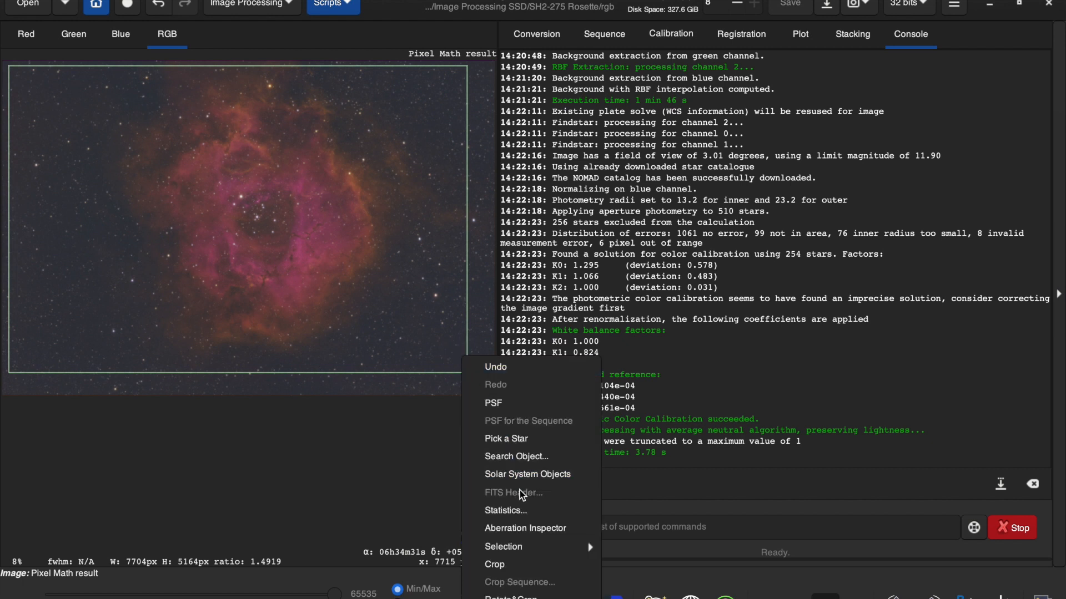
mouse_move(521, 552)
left_click(644, 409)
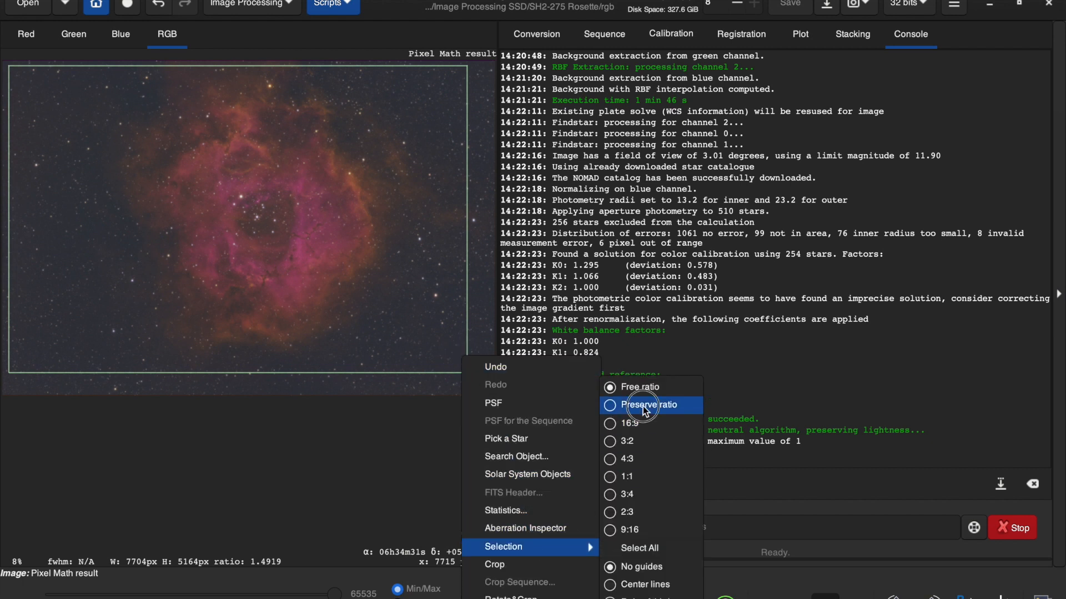
left_click_drag(463, 373, 485, 391)
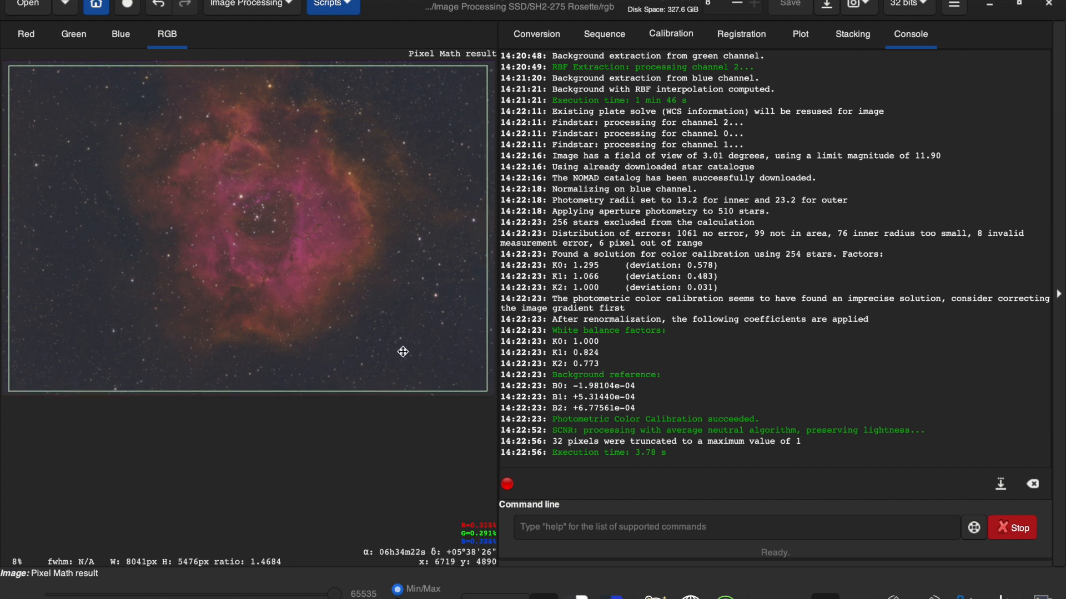
left_click_drag(403, 351, 404, 349)
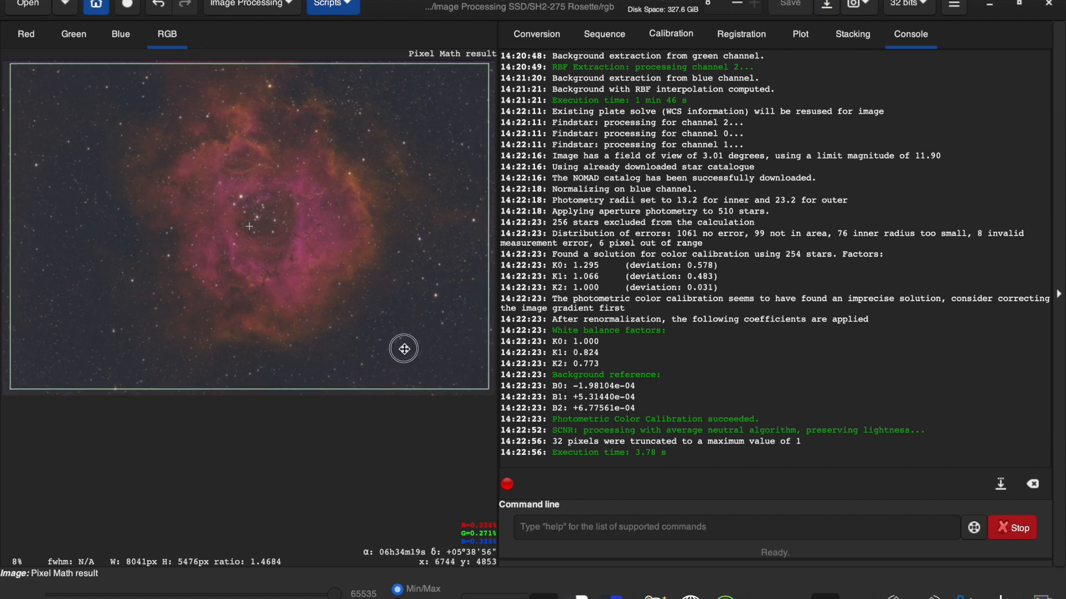
right_click(363, 301)
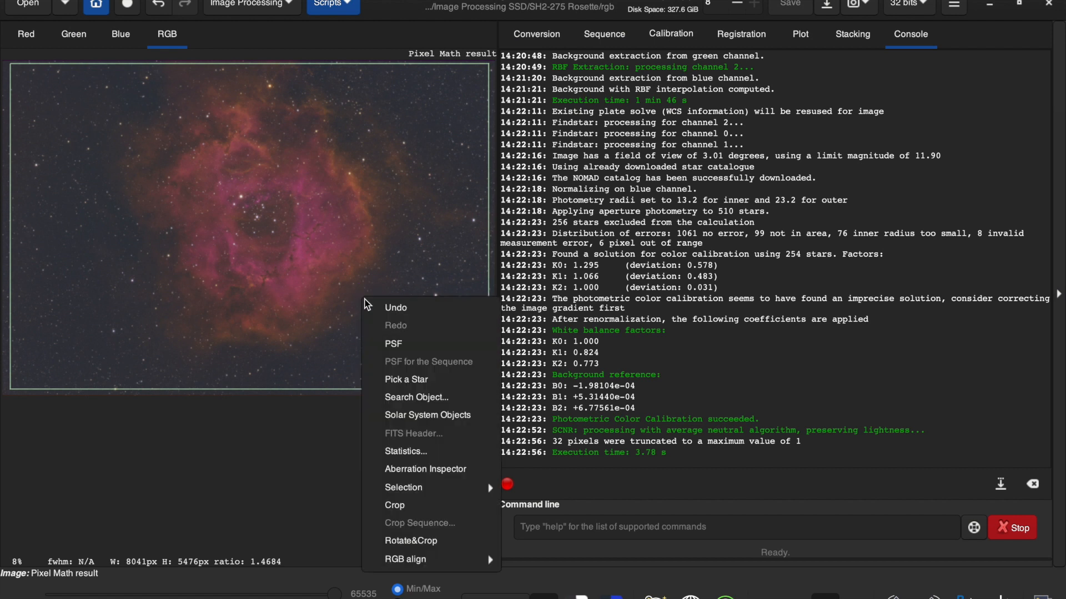
left_click(408, 506)
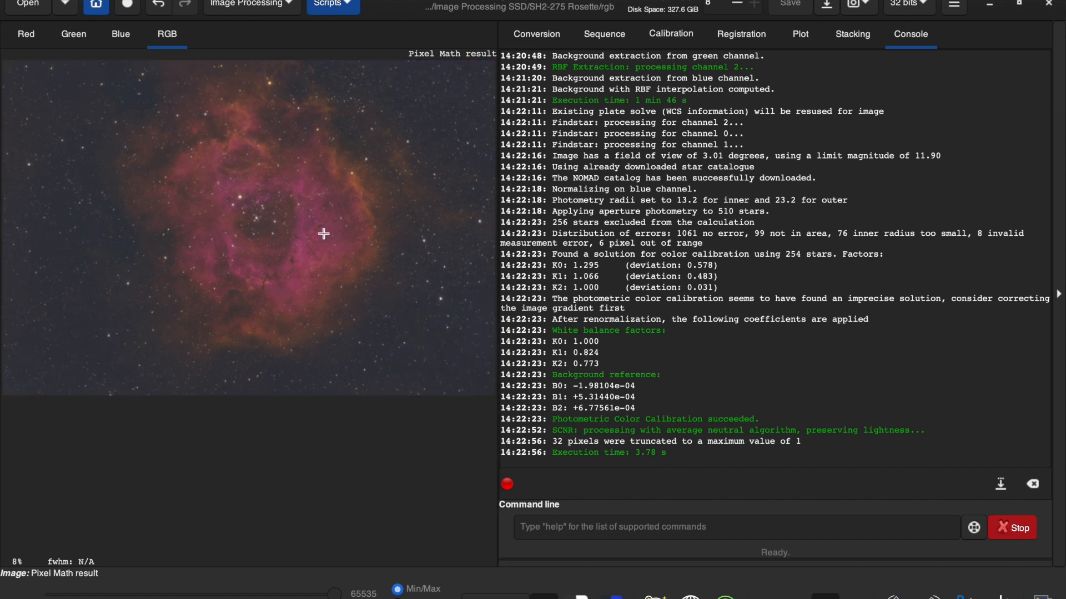
Set the display mode to Linear and apply an automatic Histogram Transformation stretch to the image
left_click(494, 597)
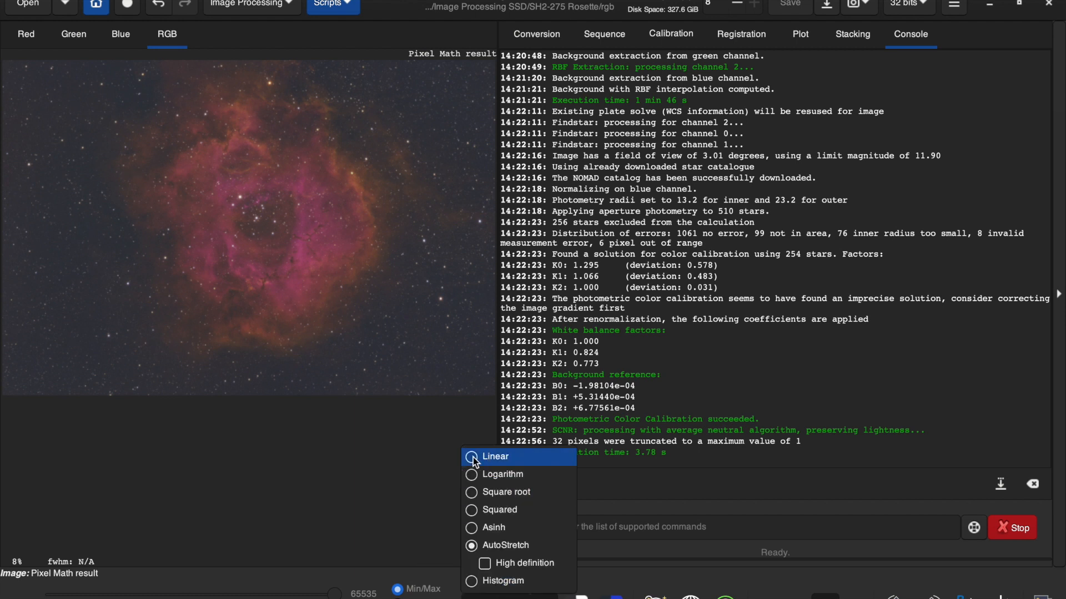
key("Escape")
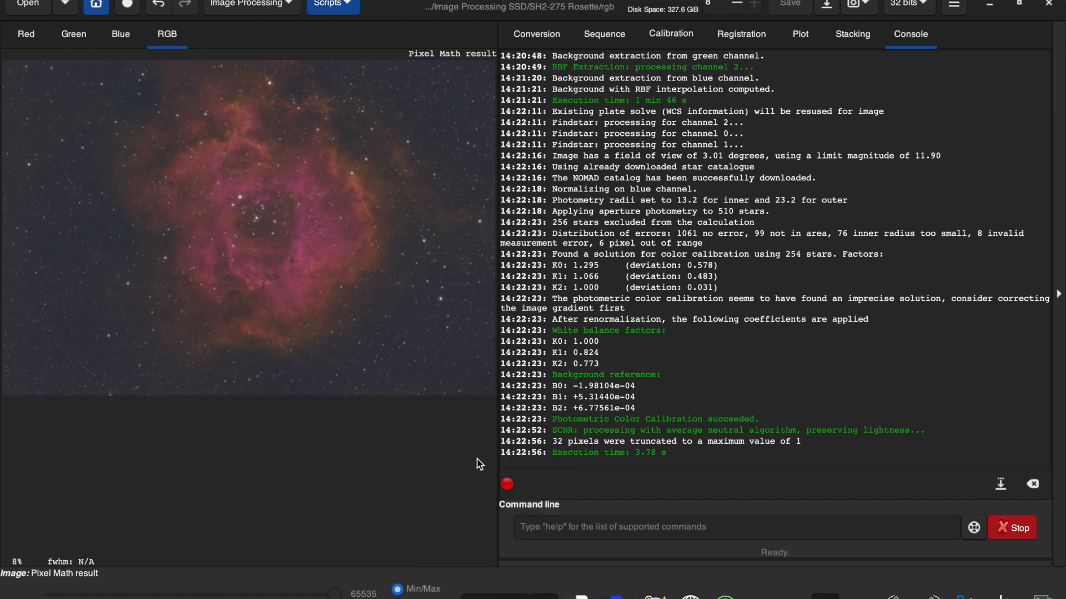
left_click(288, 5)
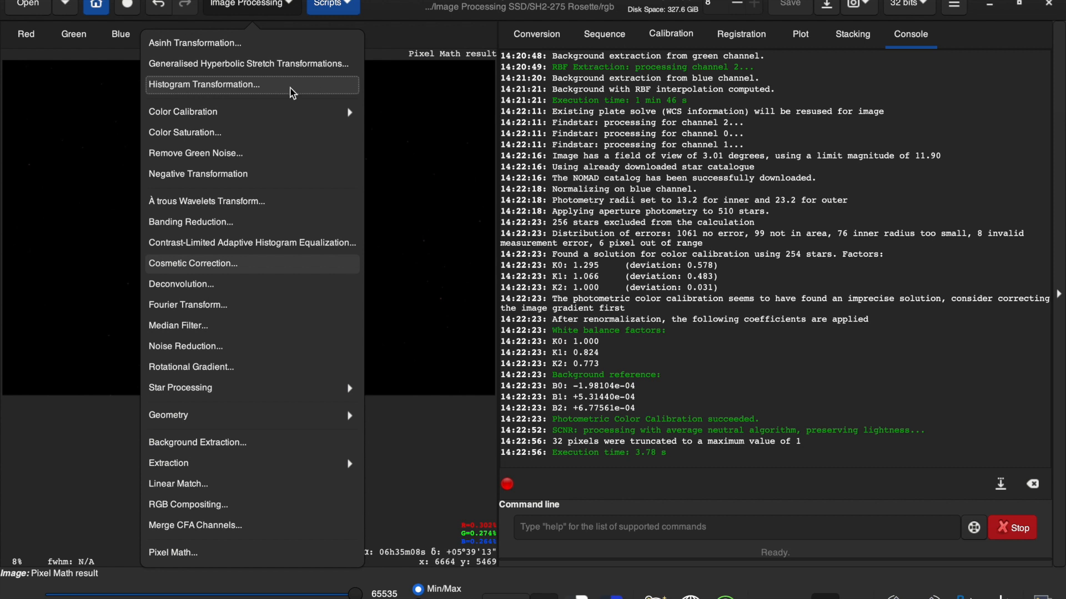
left_click(293, 89)
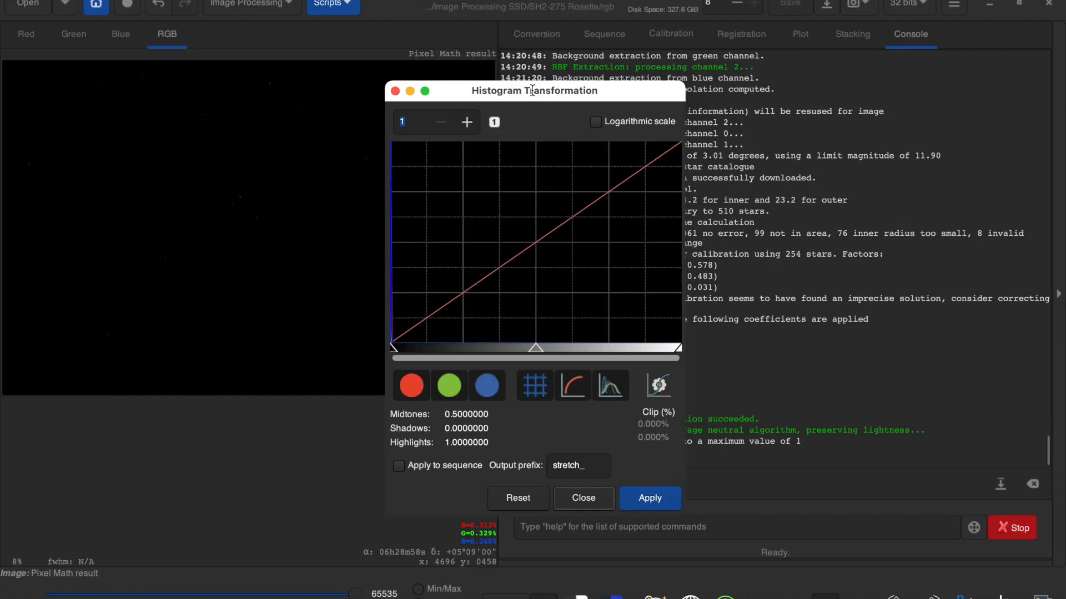
left_click(662, 389)
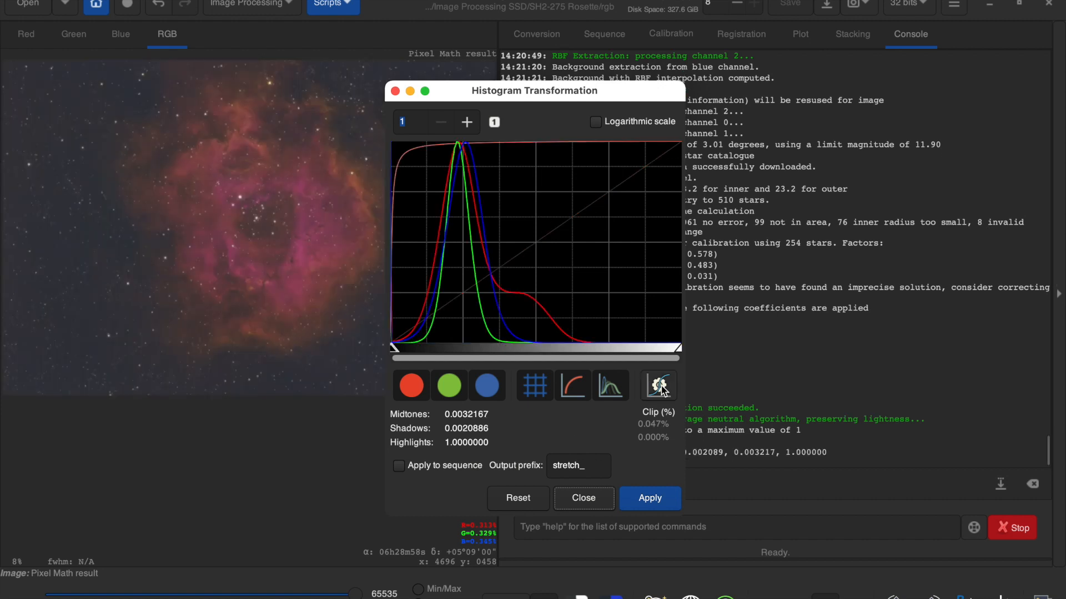
left_click(641, 499)
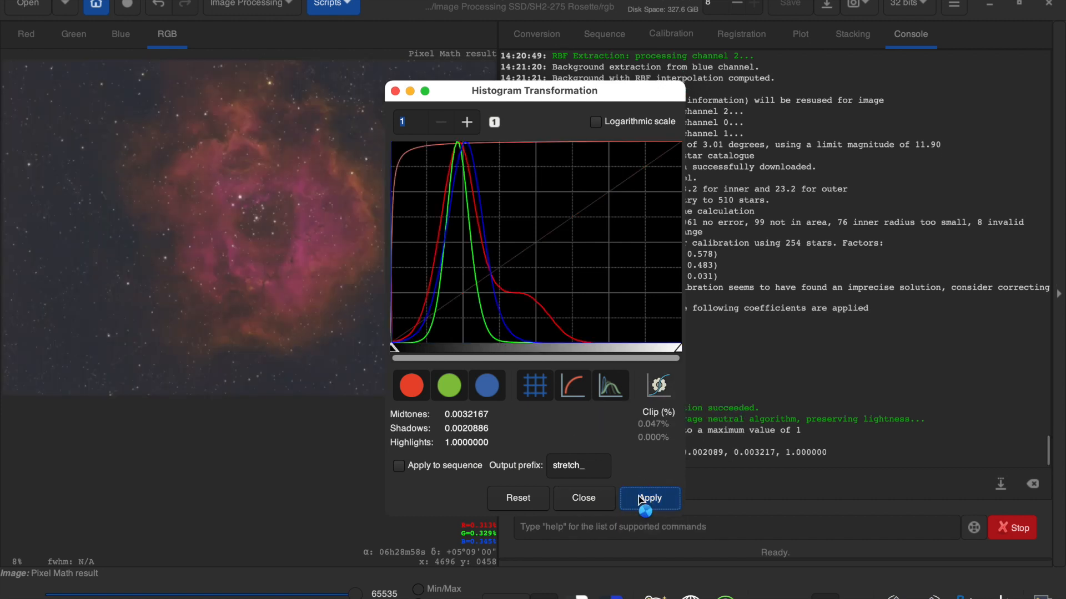
left_click(593, 507)
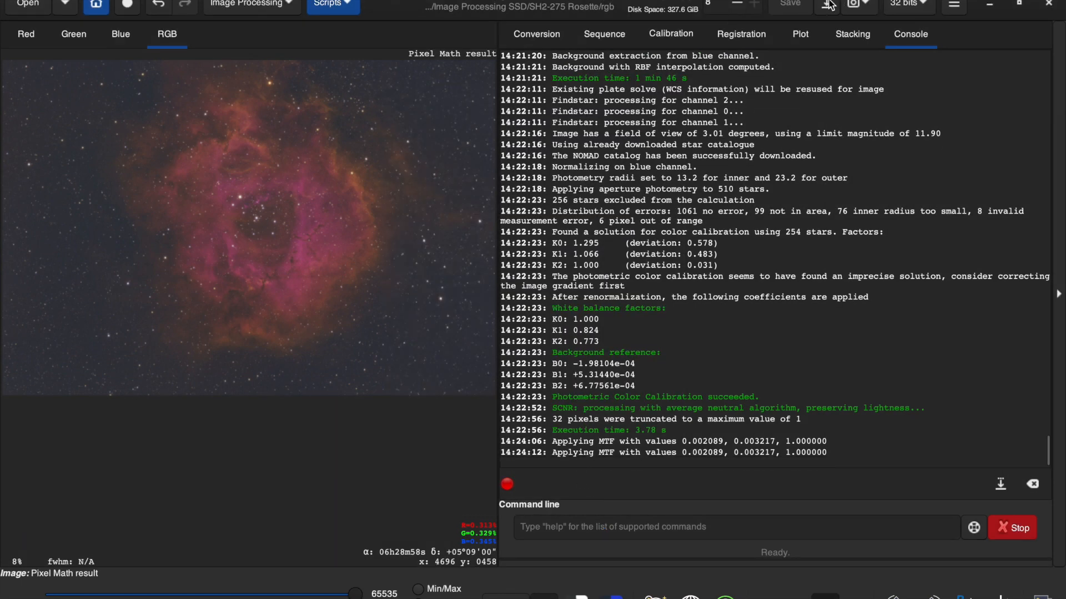
Save the stretched image as HSO.jpg in the rgb folder at JPEG quality 100
left_click(827, 5)
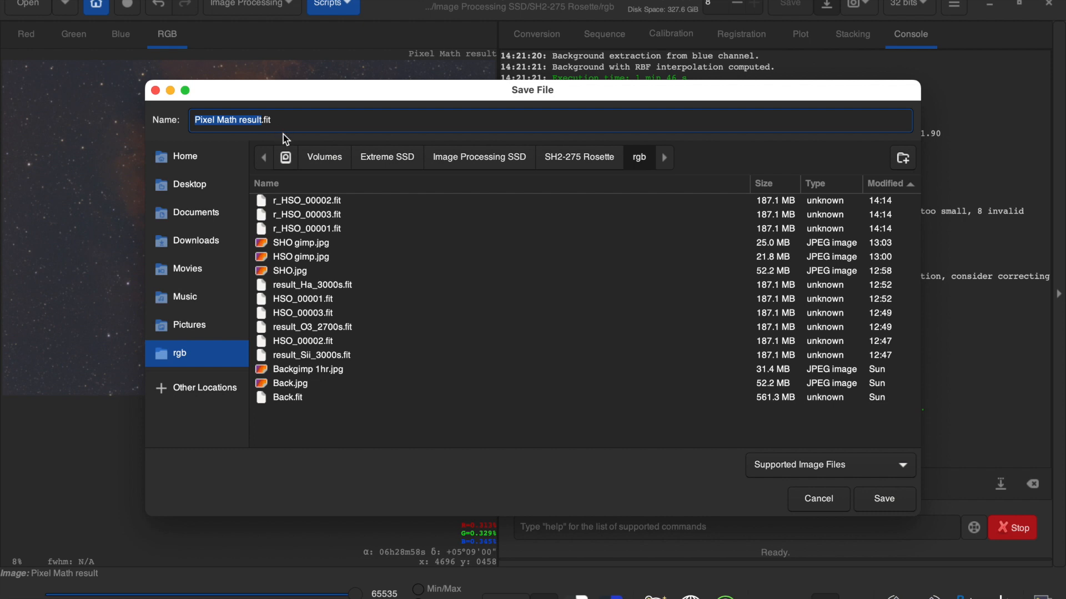
type("HSO")
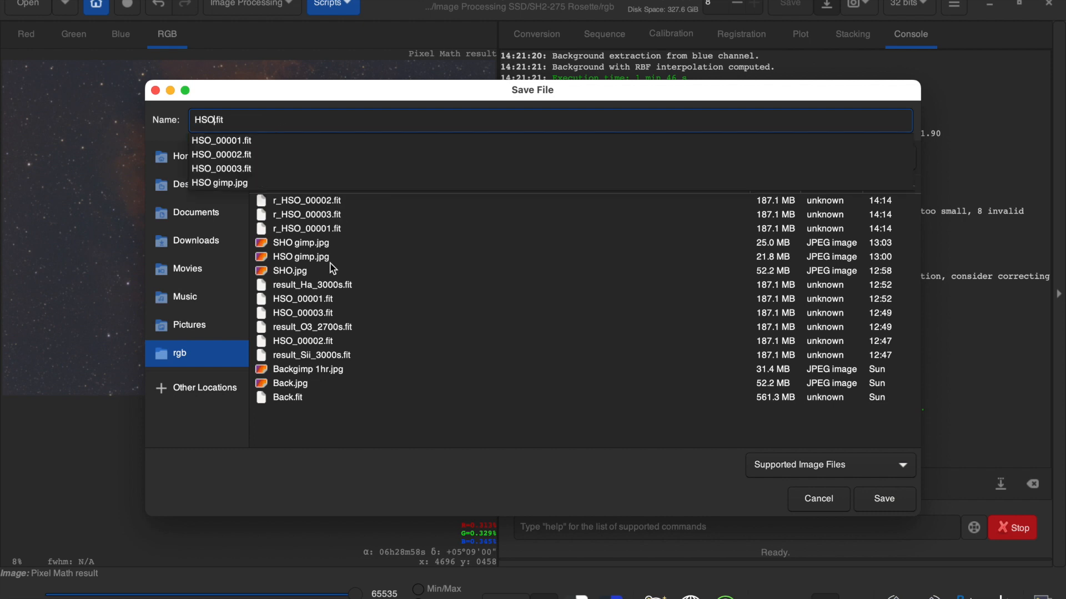
key("Right")
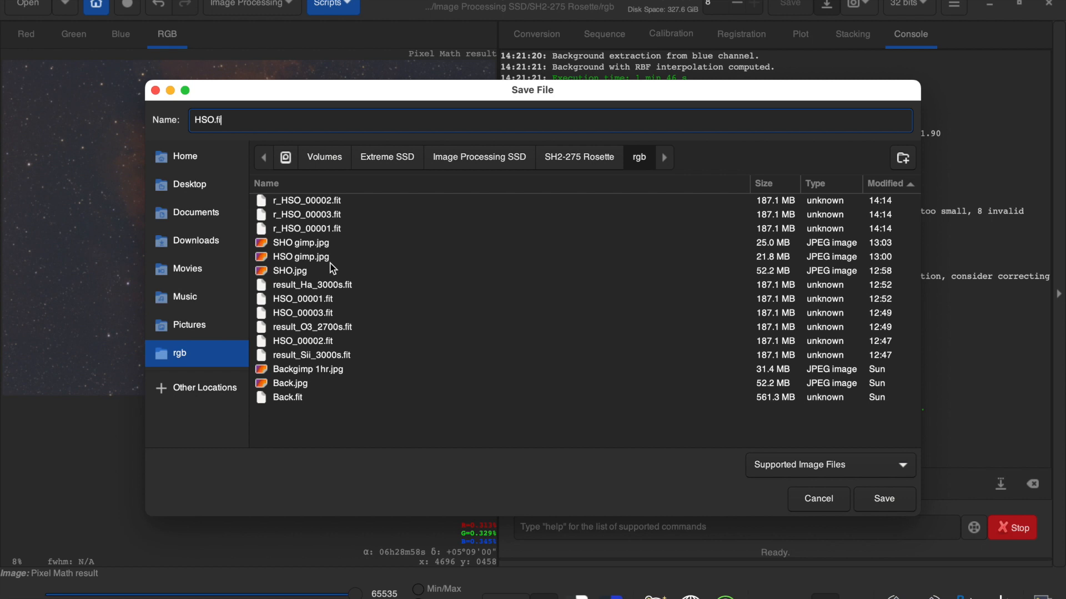
key("Return")
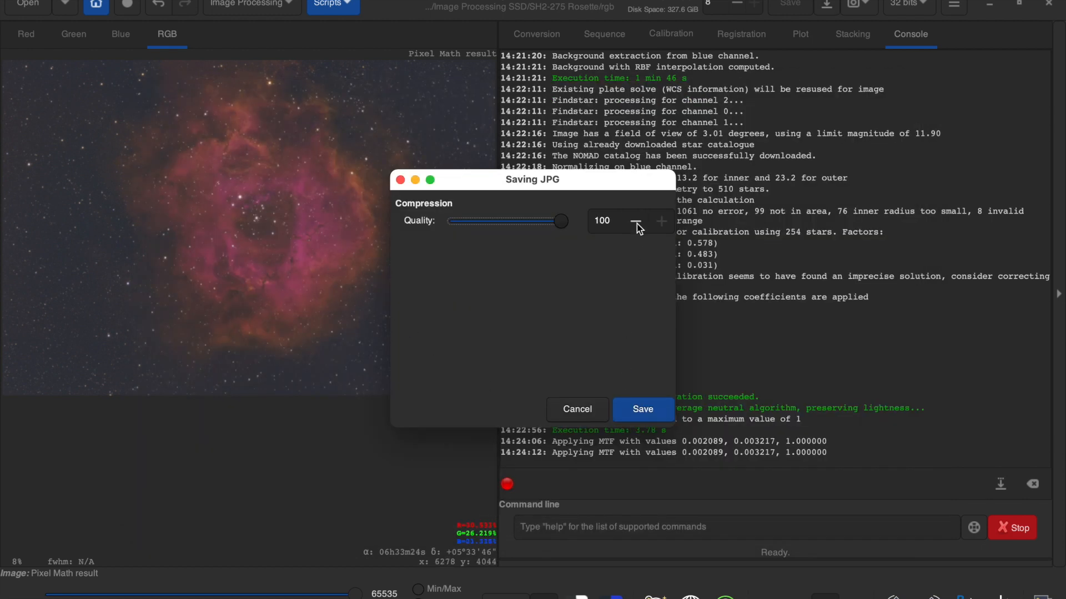
left_click(643, 411)
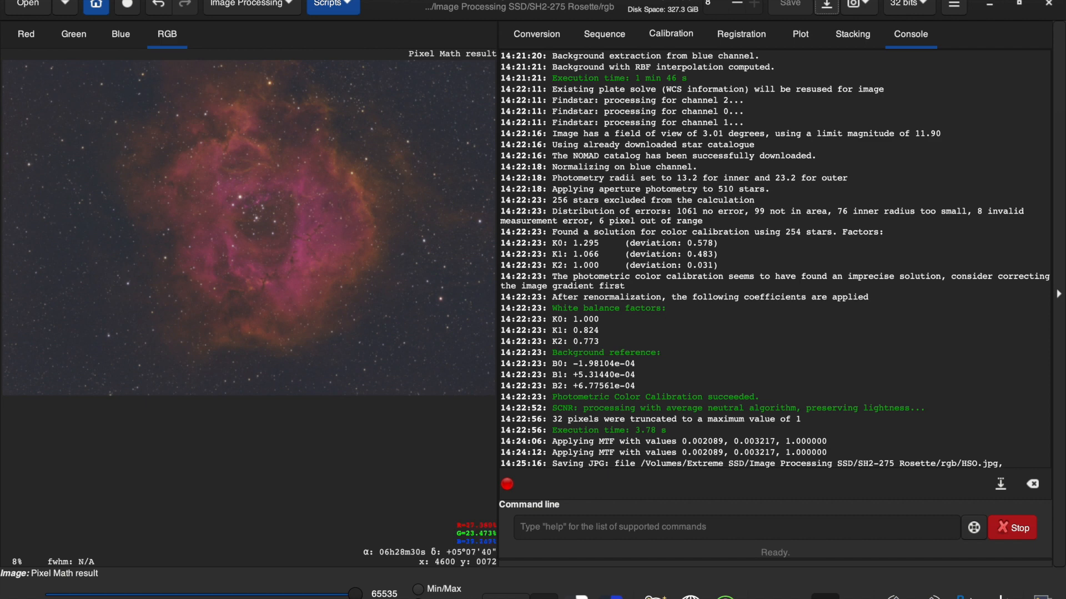
Create an SHO colour image in Pixel Math with Sii as red, Ha as green and O3 as blue
left_click(292, 8)
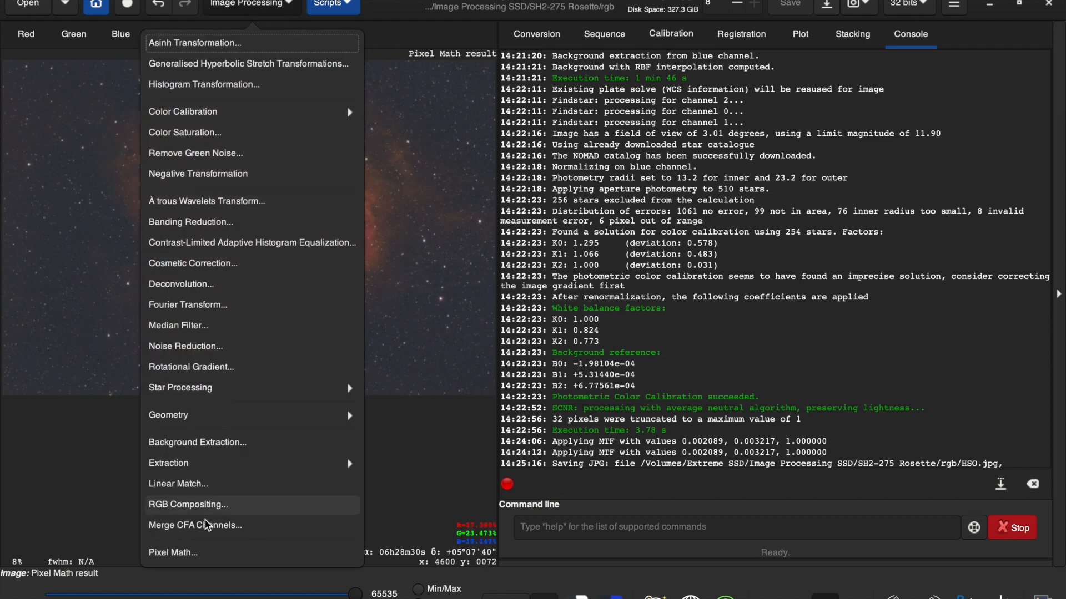
left_click(168, 553)
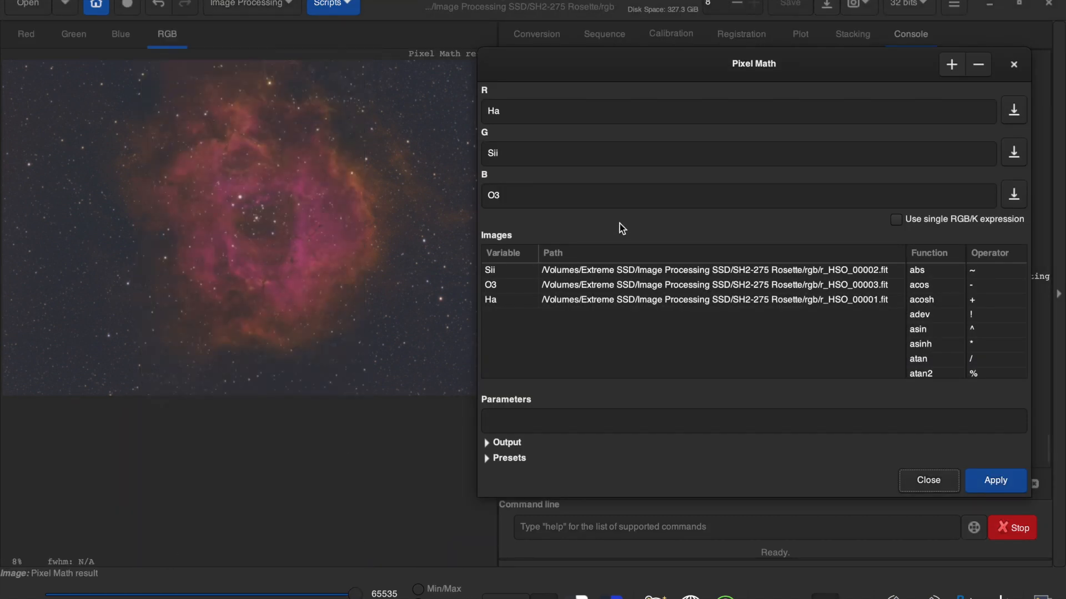
left_click(531, 111)
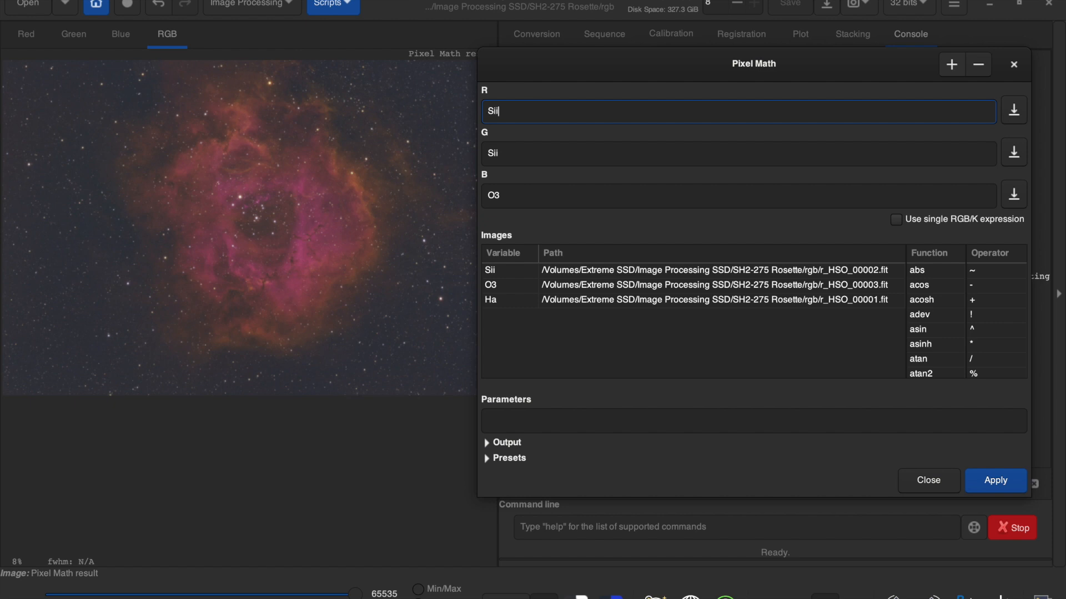
left_click(531, 149)
key("BackSpace")
key("BackSpace")
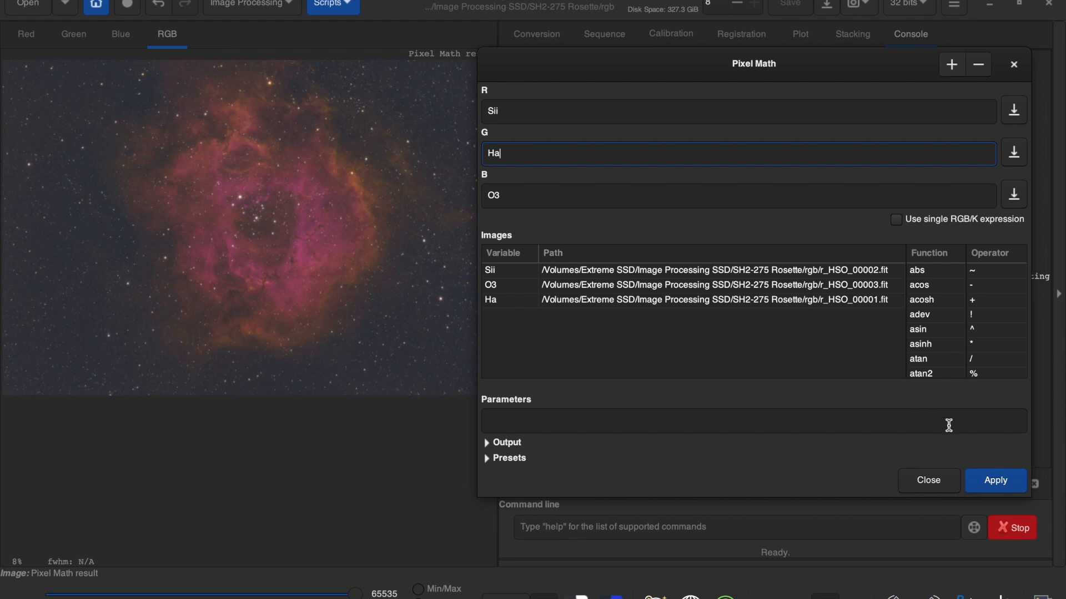
left_click(987, 482)
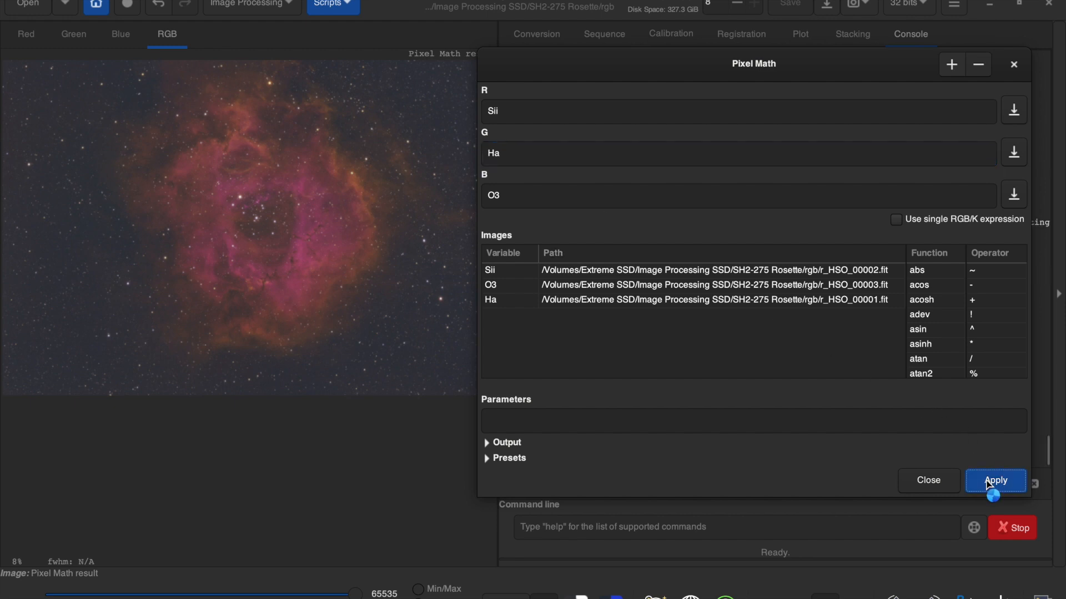
Set the display mode of the SHO image to AutoStretch and close Pixel Math
left_click(521, 595)
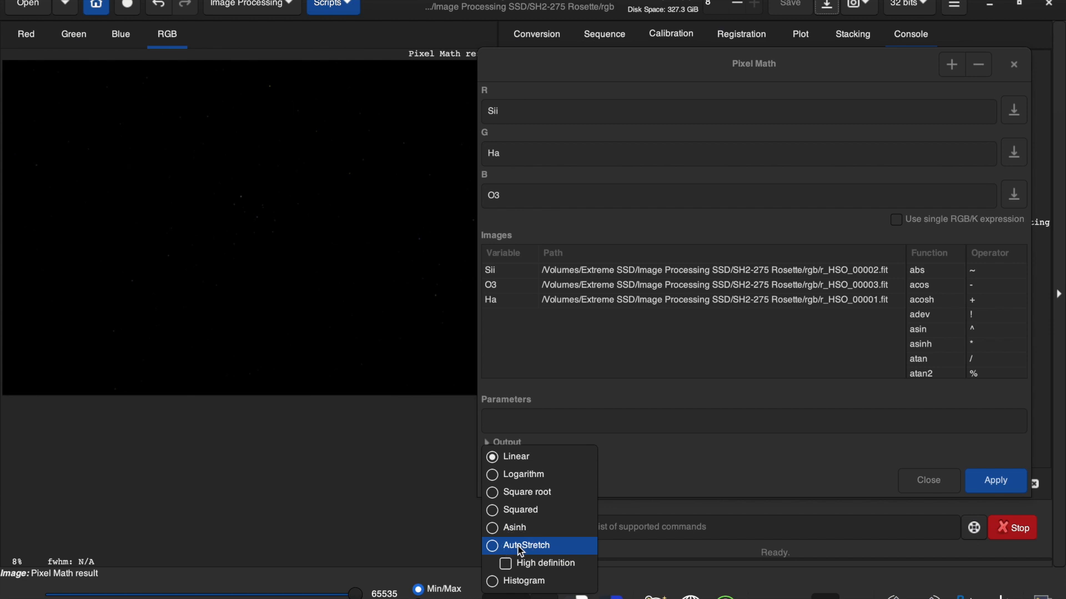
left_click(496, 548)
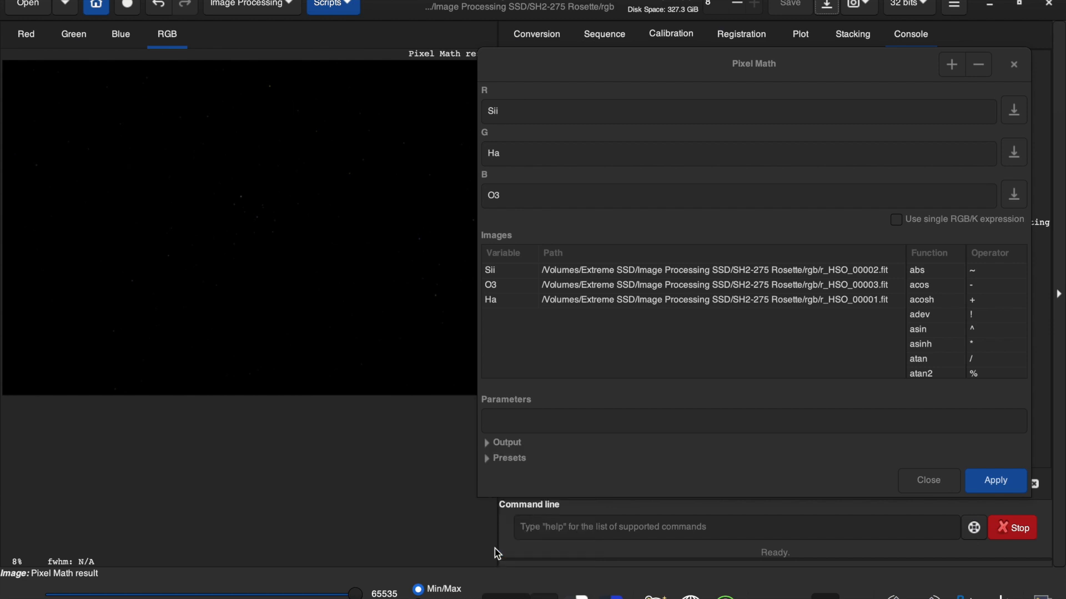
left_click(933, 480)
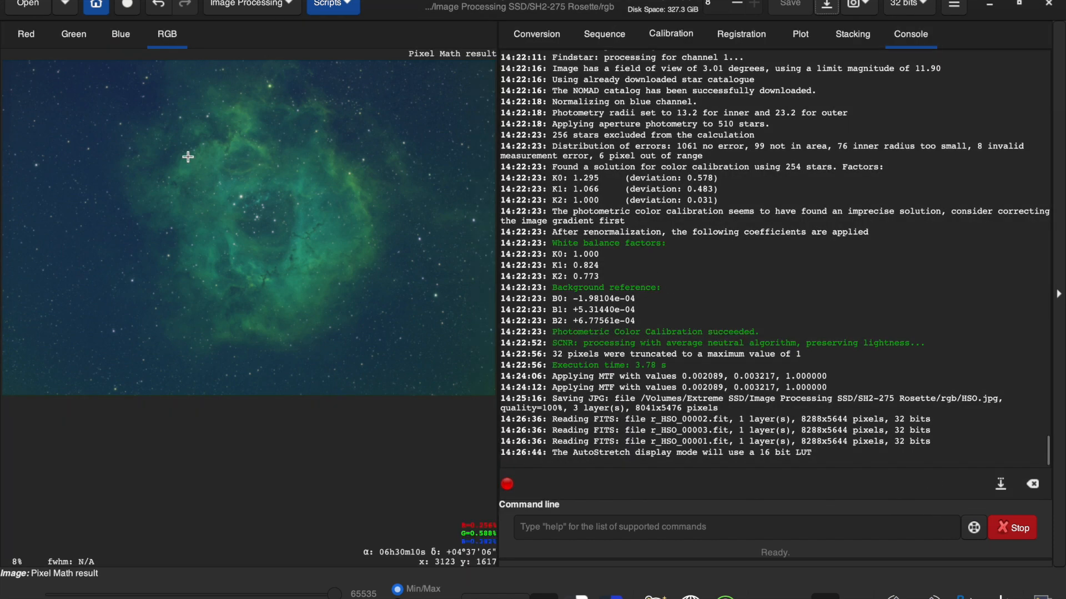
Remove the SHO image's background gradient with manually placed samples around the nebula, using RBF interpolation and Subtraction correction
left_click(285, 5)
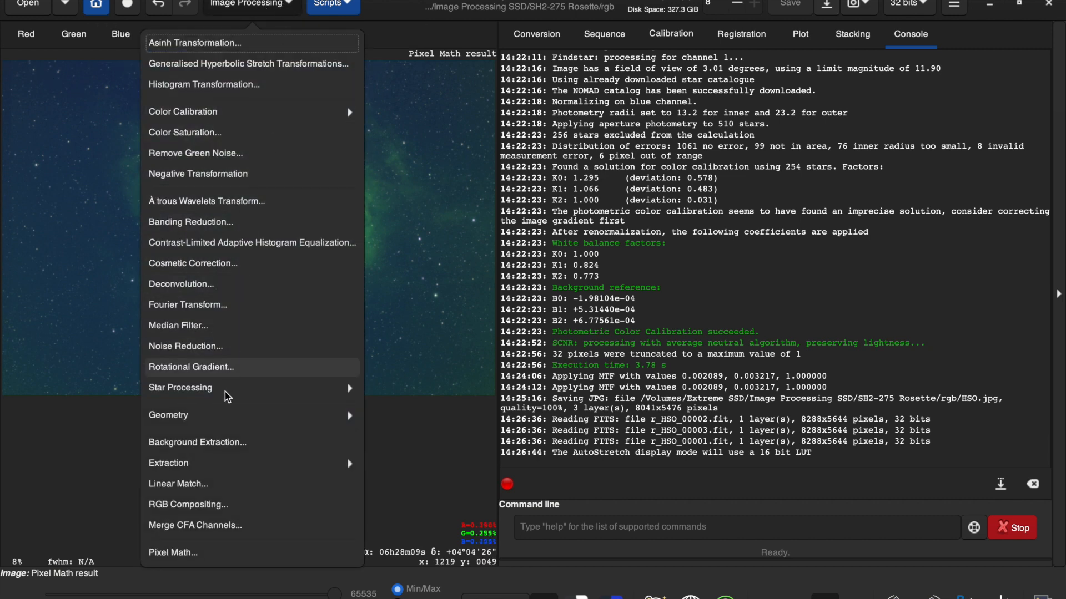
left_click(225, 442)
left_click(80, 70)
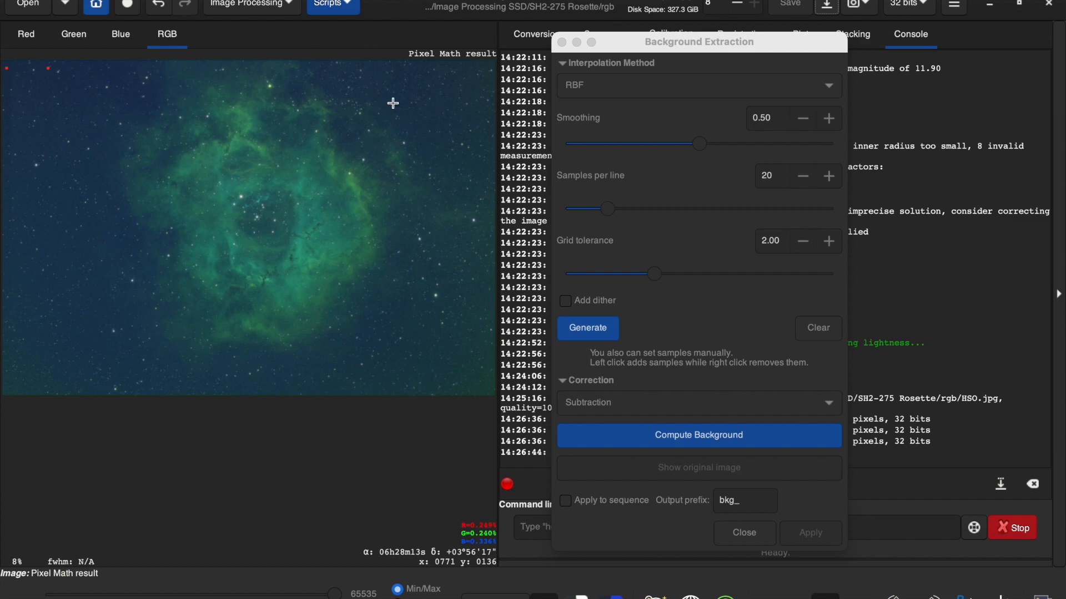
left_click(699, 435)
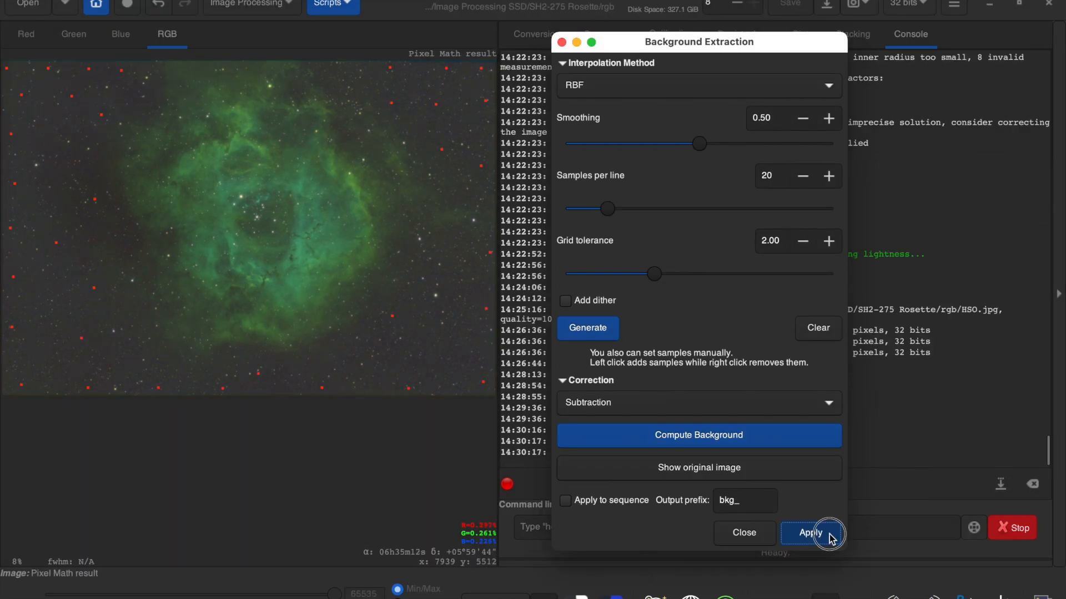
left_click(829, 534)
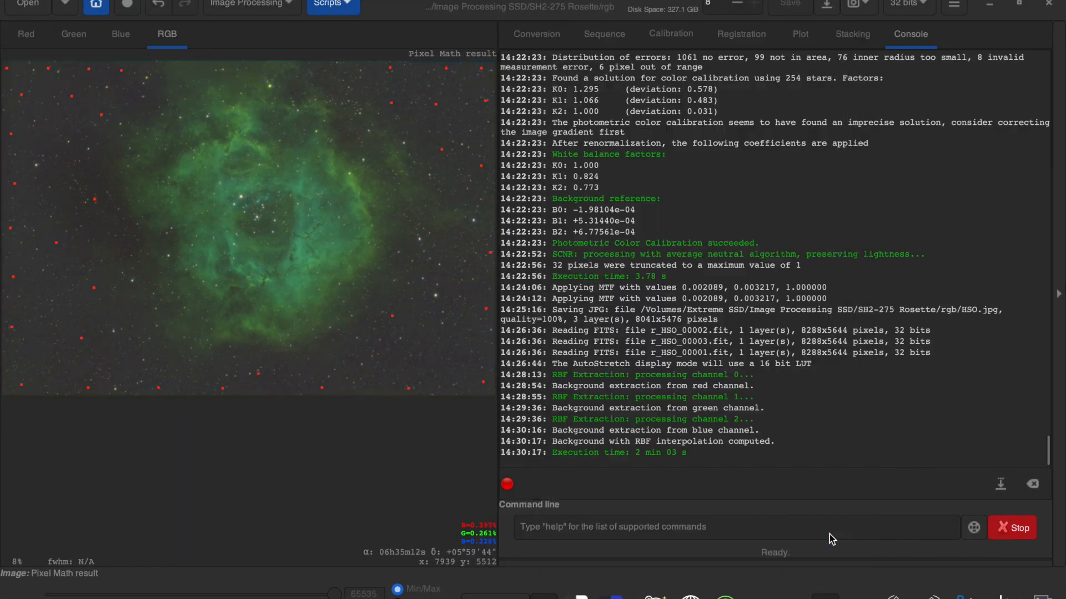
Run Photometric Color Calibration on the SHO image and start saving it under a new file
left_click(291, 4)
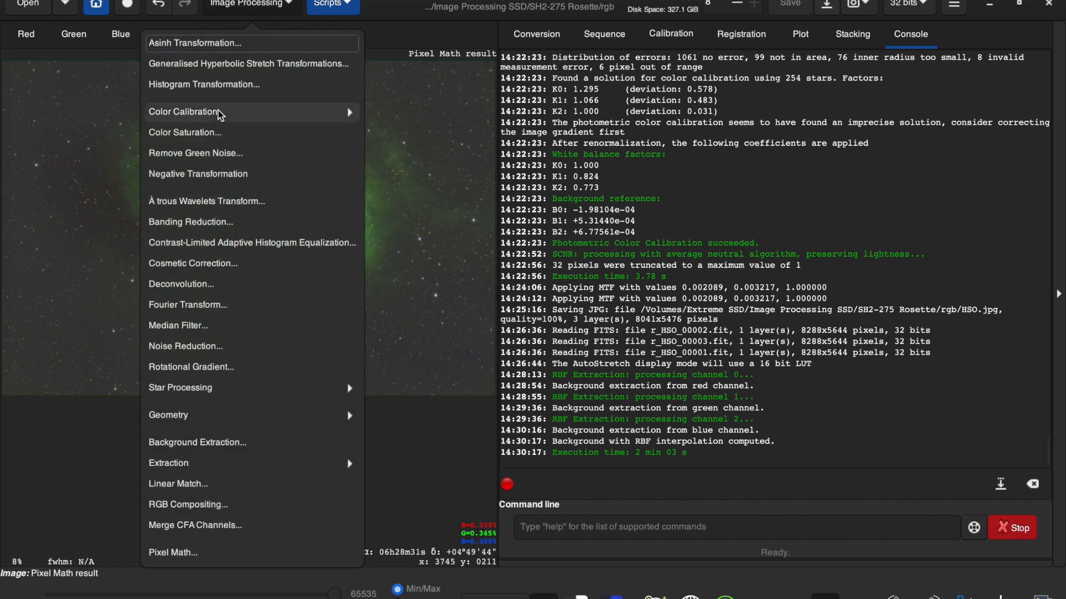
left_click(220, 115)
left_click(218, 90)
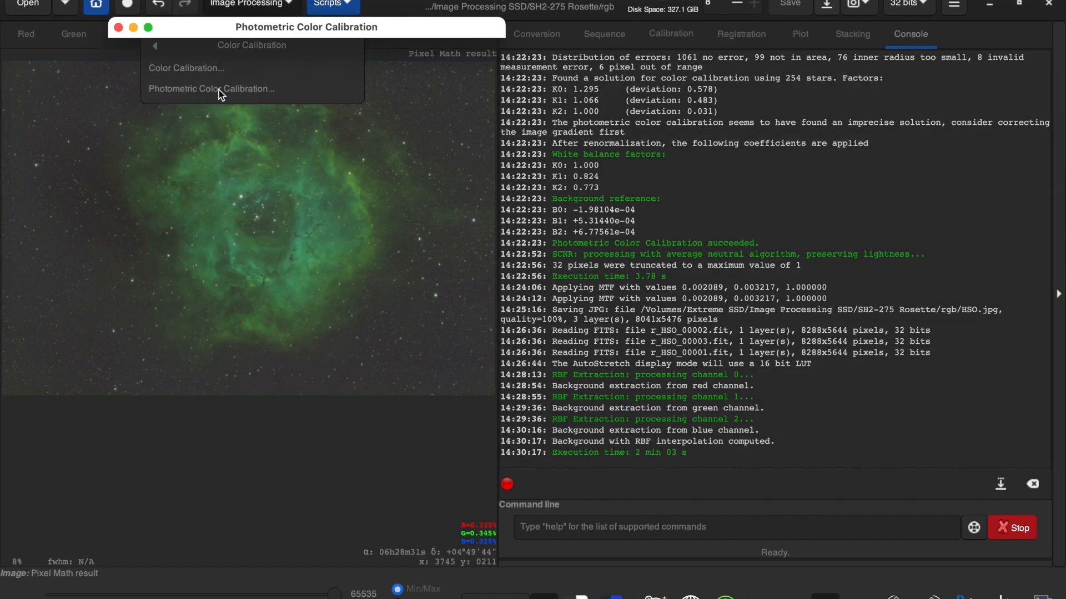
left_click(709, 515)
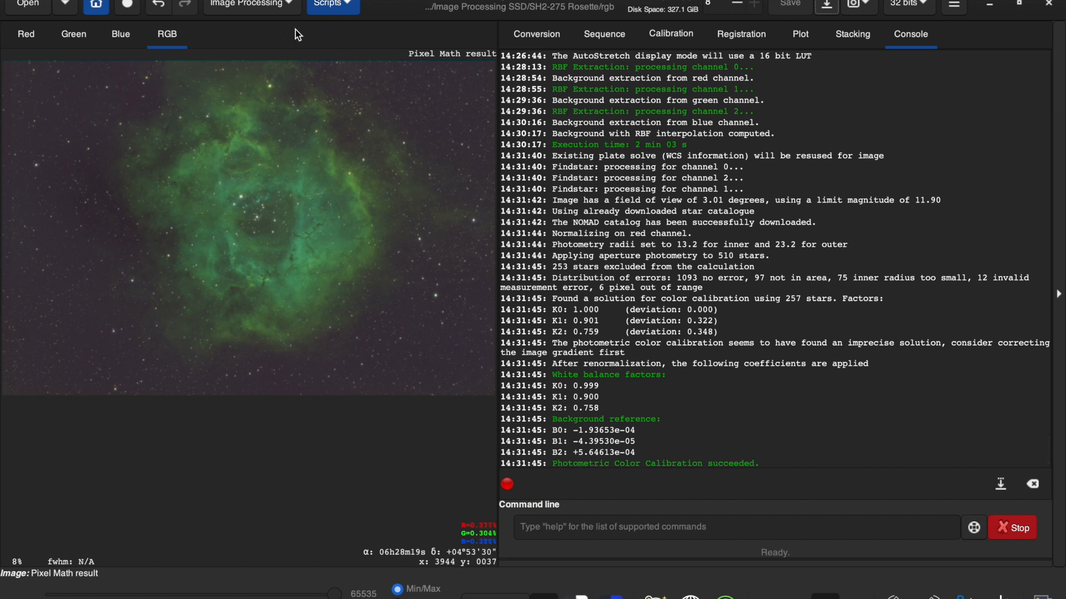
left_click(828, 5)
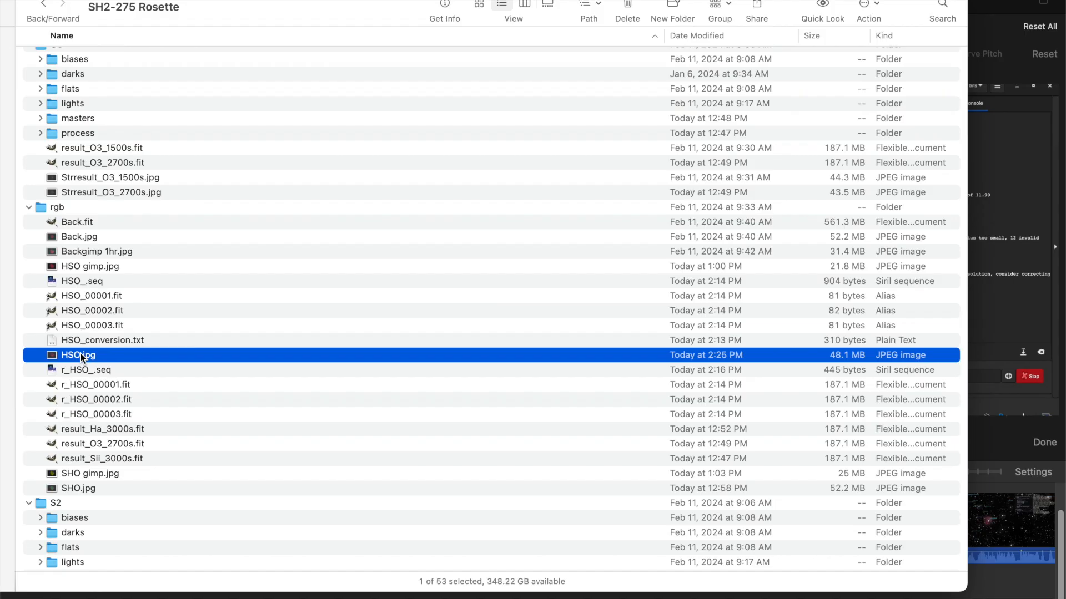
In Finder, preview HSO.jpg and SHO.jpg from the rgb folder to compare the two saved images
key("space")
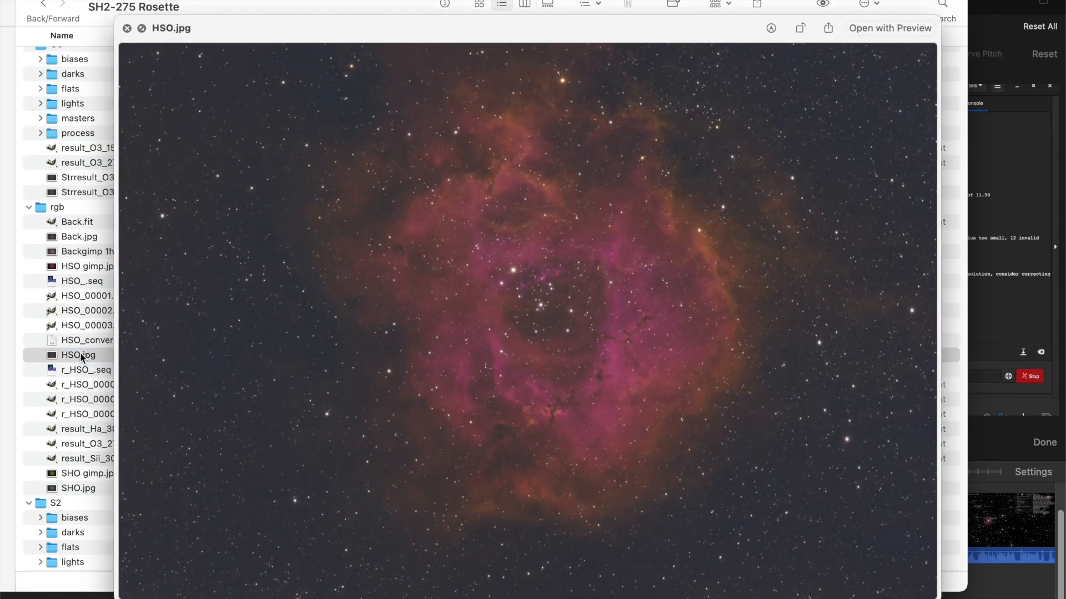
key("space")
left_click(92, 488)
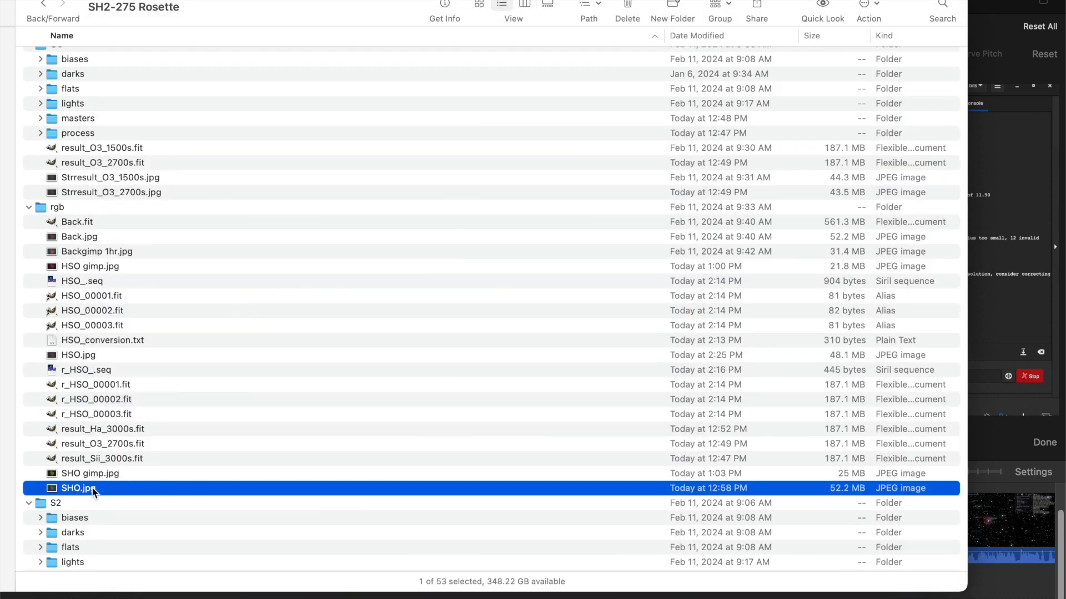
key("space")
key("space")
Open HSO.jpg from the rgb folder in GIMP
left_click(85, 354)
right_click(84, 352)
mouse_move(114, 352)
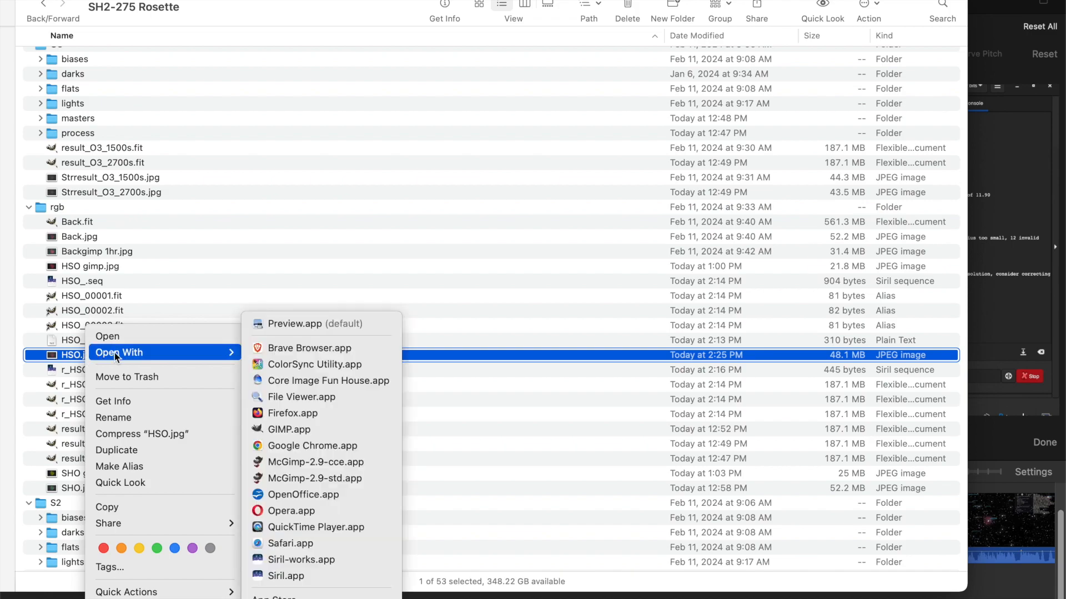
left_click(301, 428)
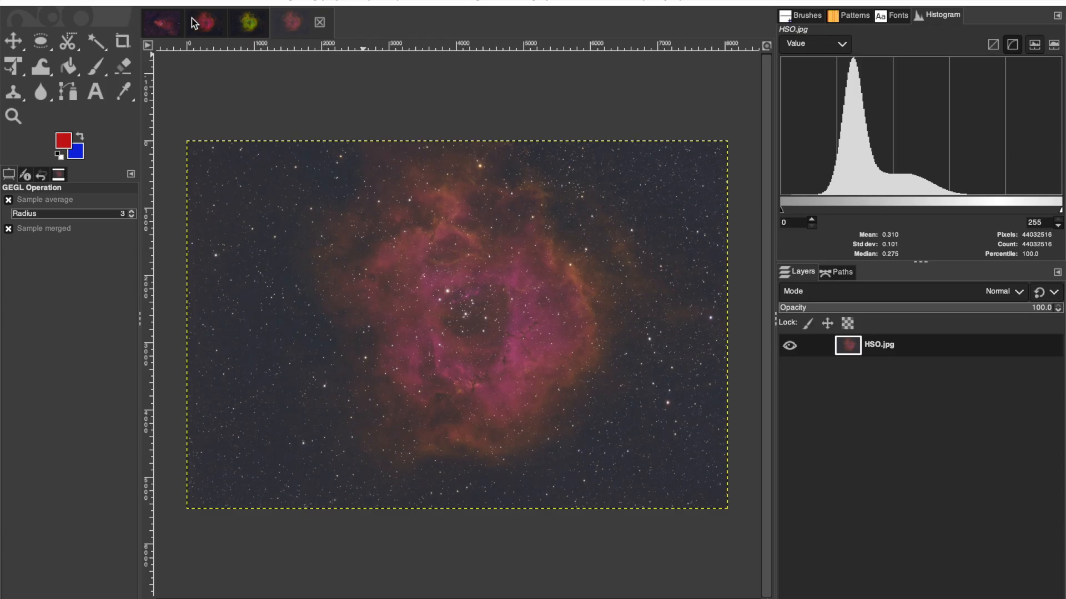
Apply a Value curve to HSO.jpg with points mapping 30 to 1, 68 to 40 and 129 to 148
left_click(313, 2)
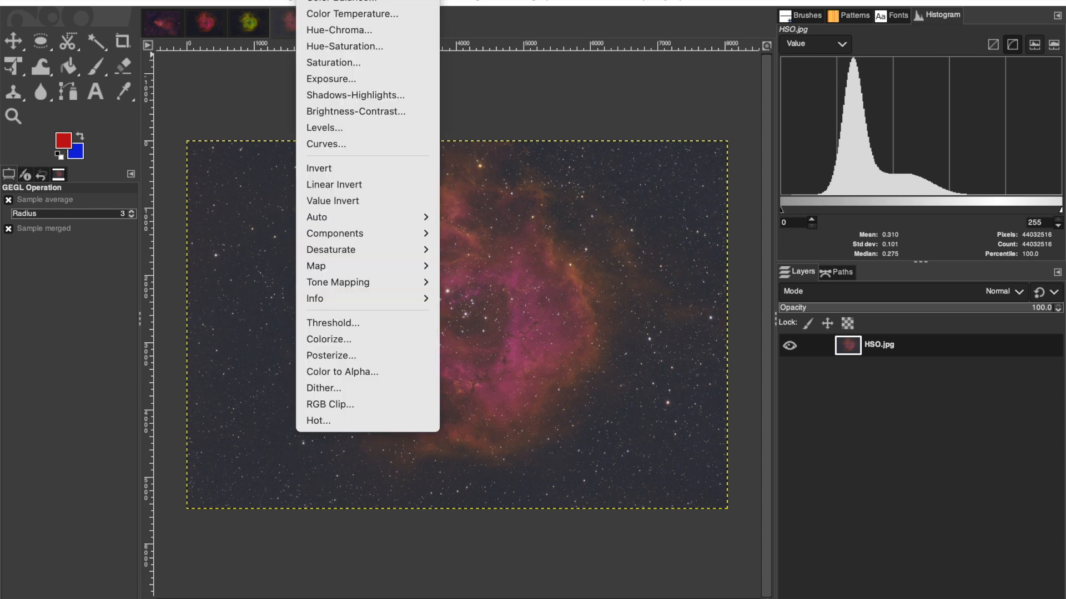
left_click(337, 144)
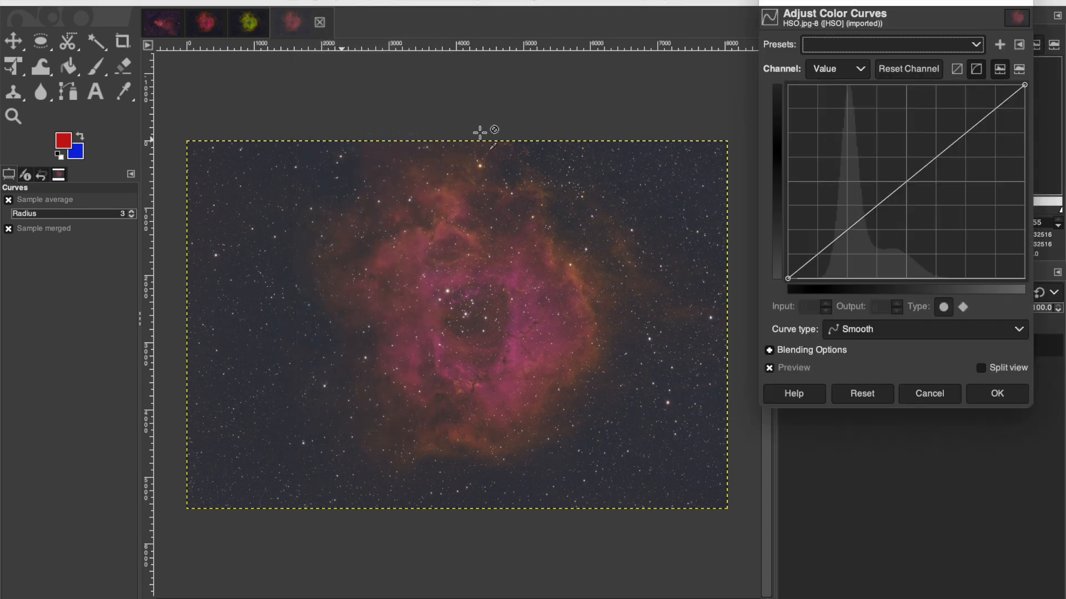
left_click(815, 276)
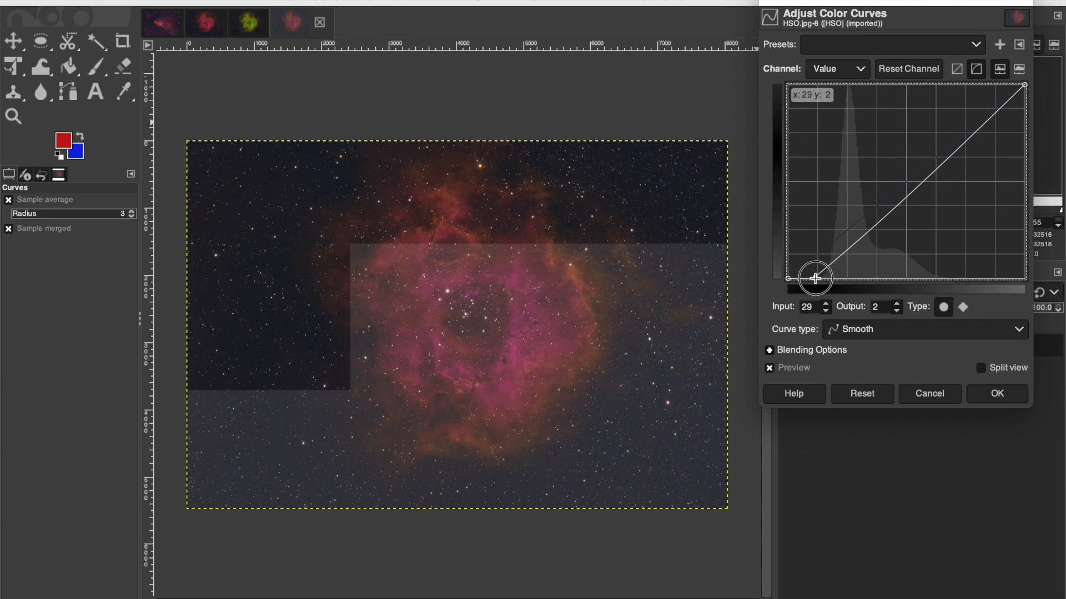
left_click_drag(814, 278, 816, 279)
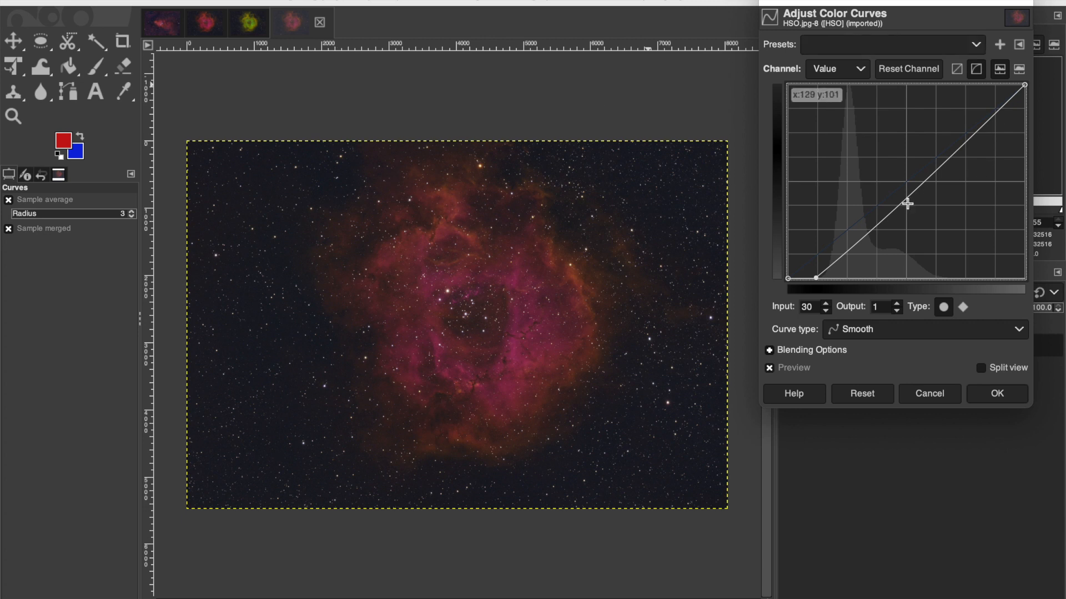
left_click_drag(915, 192, 907, 167)
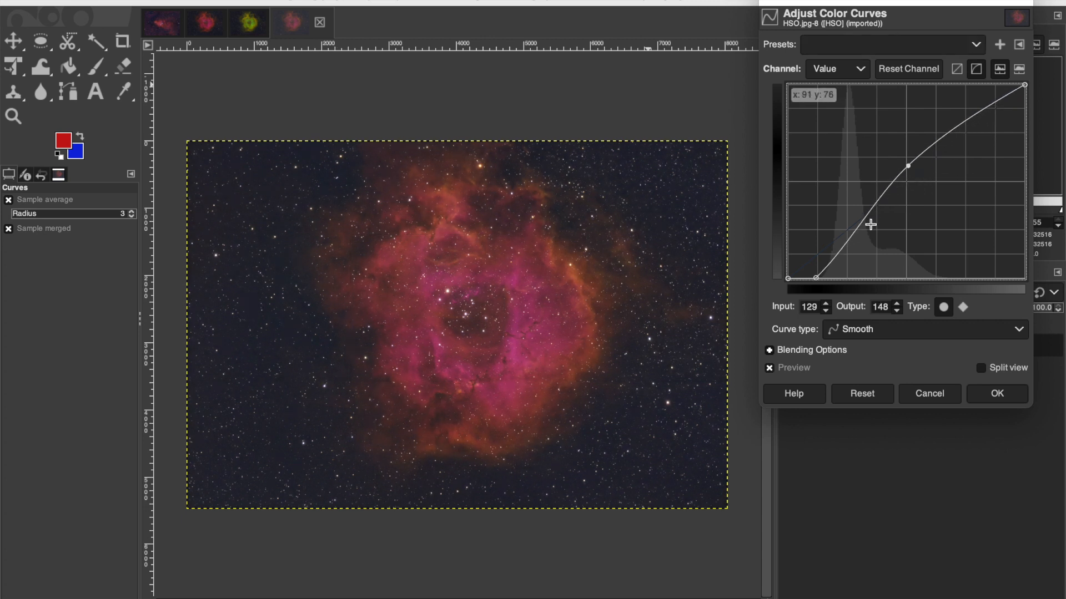
left_click_drag(849, 241, 851, 249)
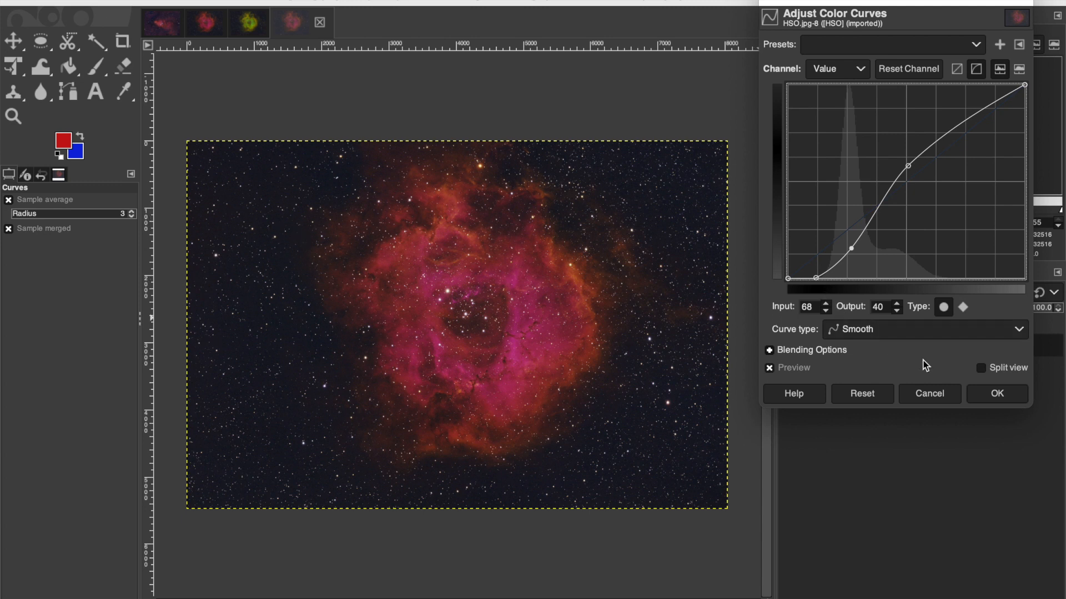
left_click(1013, 397)
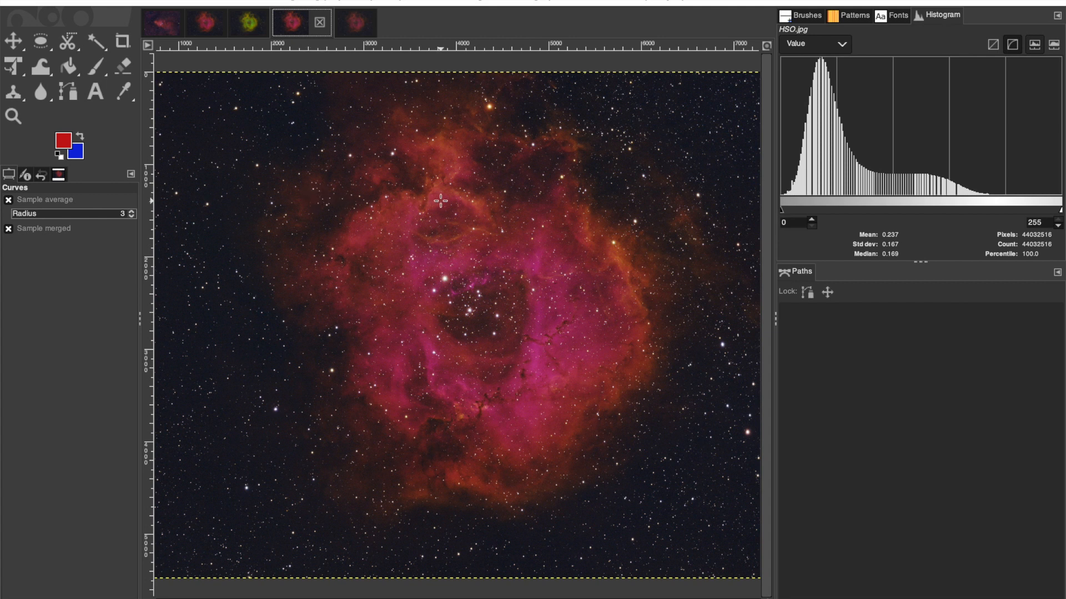
Return to Finder and open SHO.jpg from the rgb folder in GIMP
key("super+Tab")
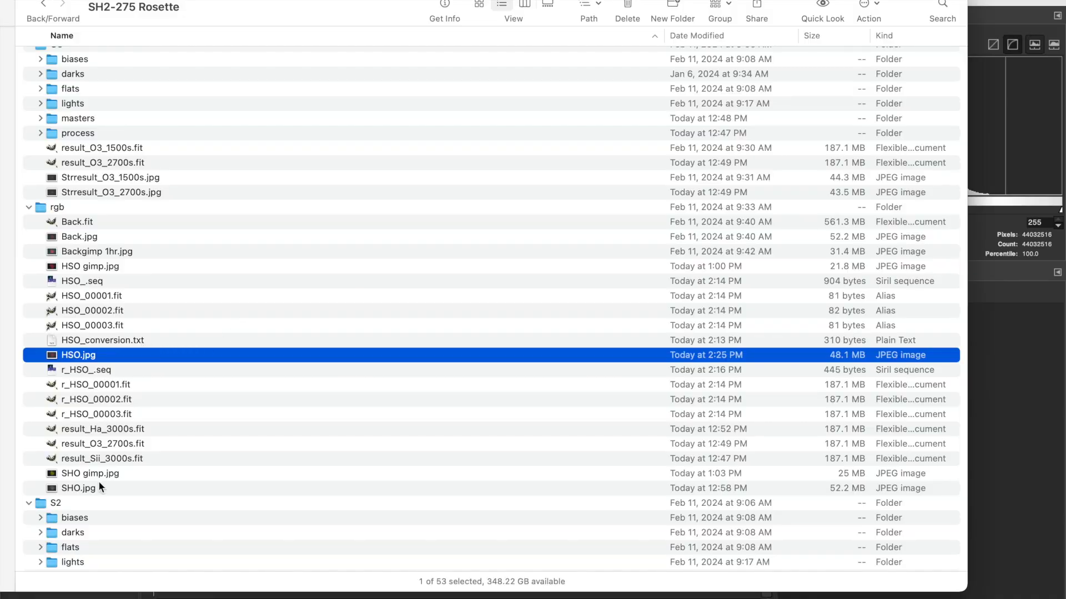
left_click(85, 491)
right_click(84, 492)
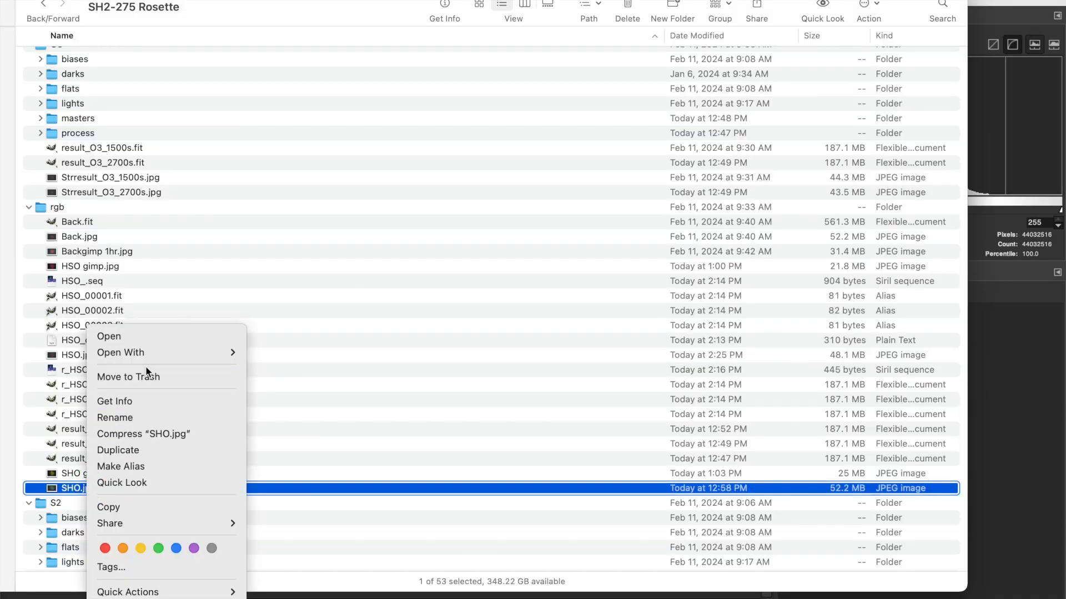
mouse_move(148, 357)
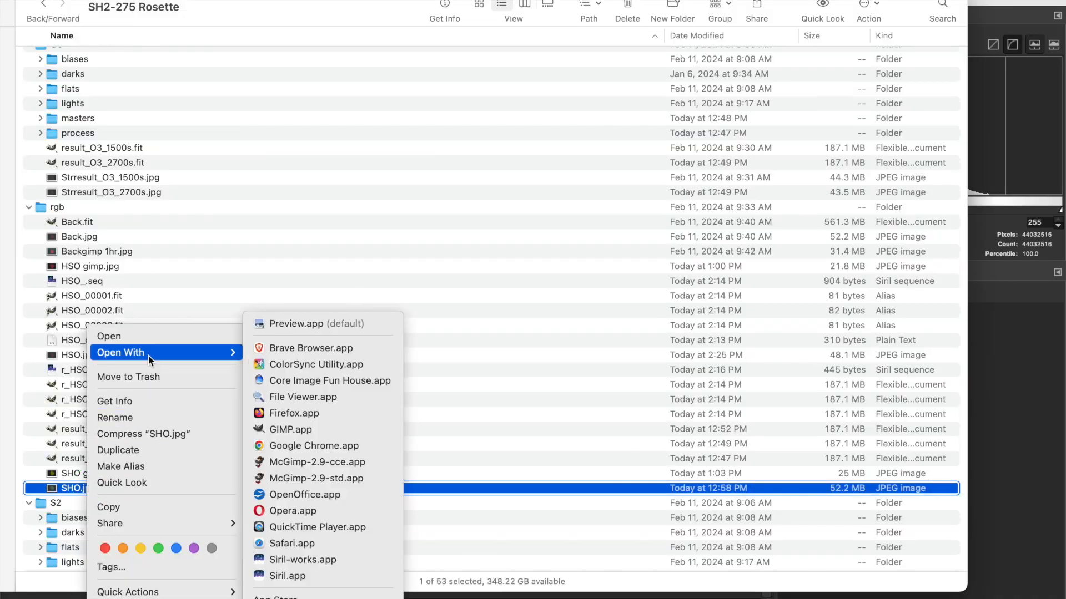
left_click(300, 430)
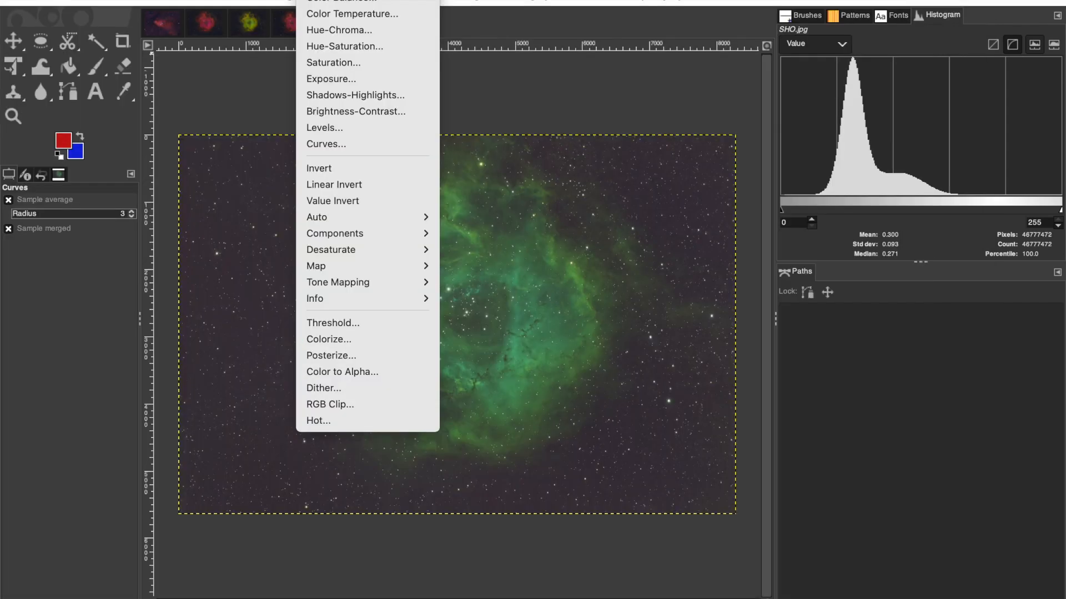
Apply a Value curve to SHO.jpg with a raised black point and points mapping 61 to 34 and 128 to 127
left_click(340, 145)
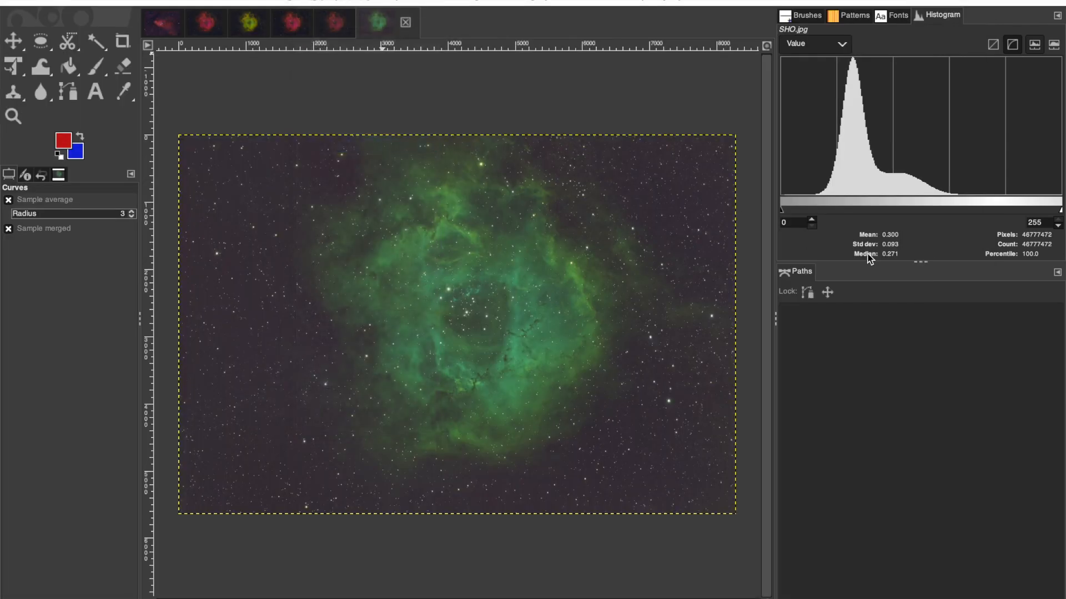
left_click_drag(811, 257, 813, 279)
left_click_drag(906, 192, 905, 180)
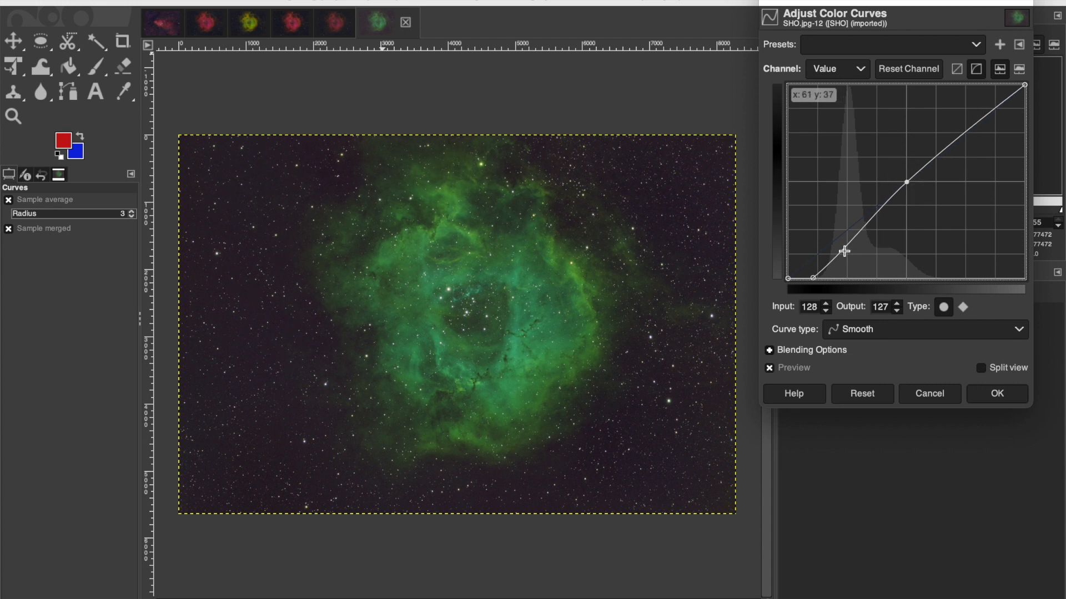
left_click_drag(844, 245, 845, 253)
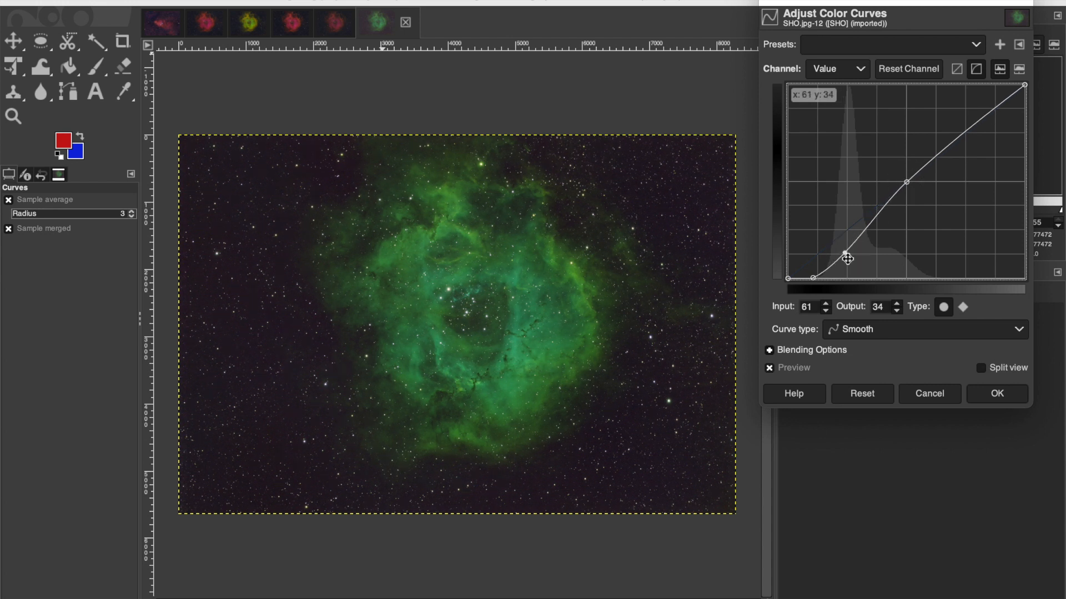
left_click(999, 393)
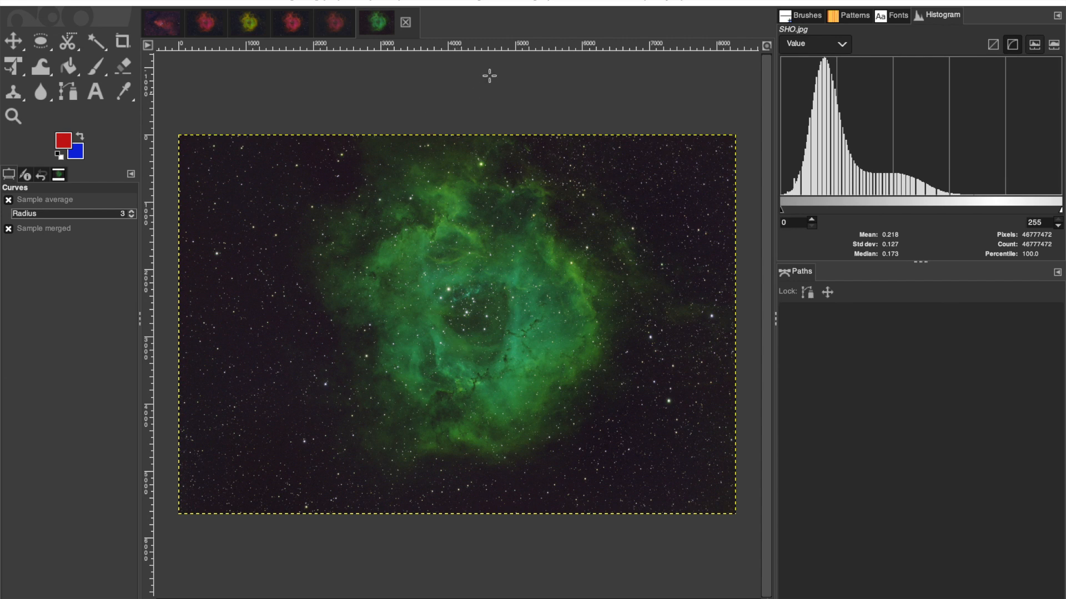
Open the Hue-Saturation adjustment for SHO.jpg
left_click(316, 0)
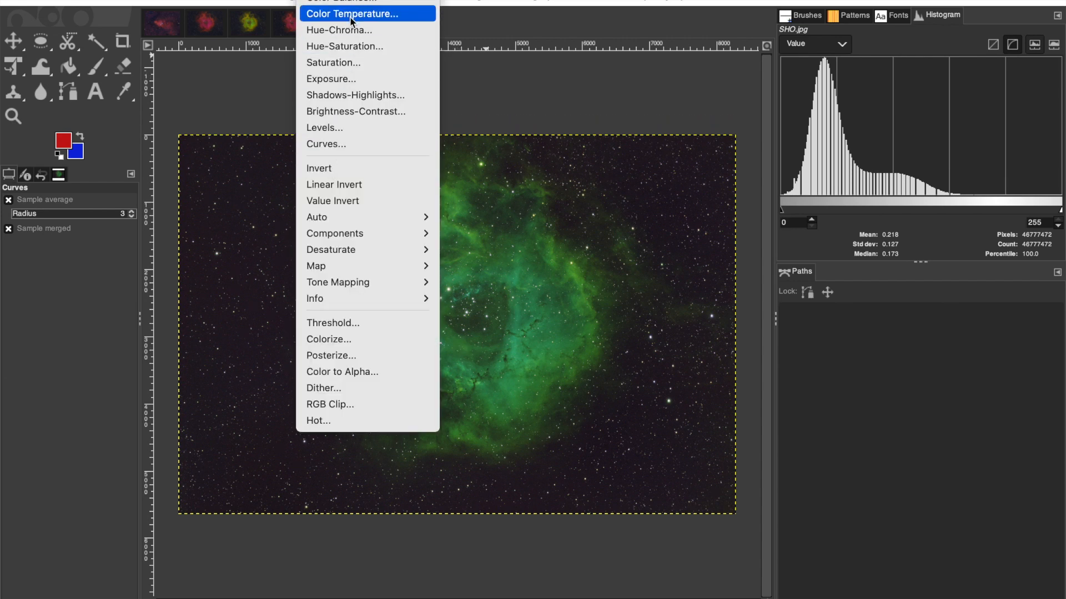
left_click(358, 46)
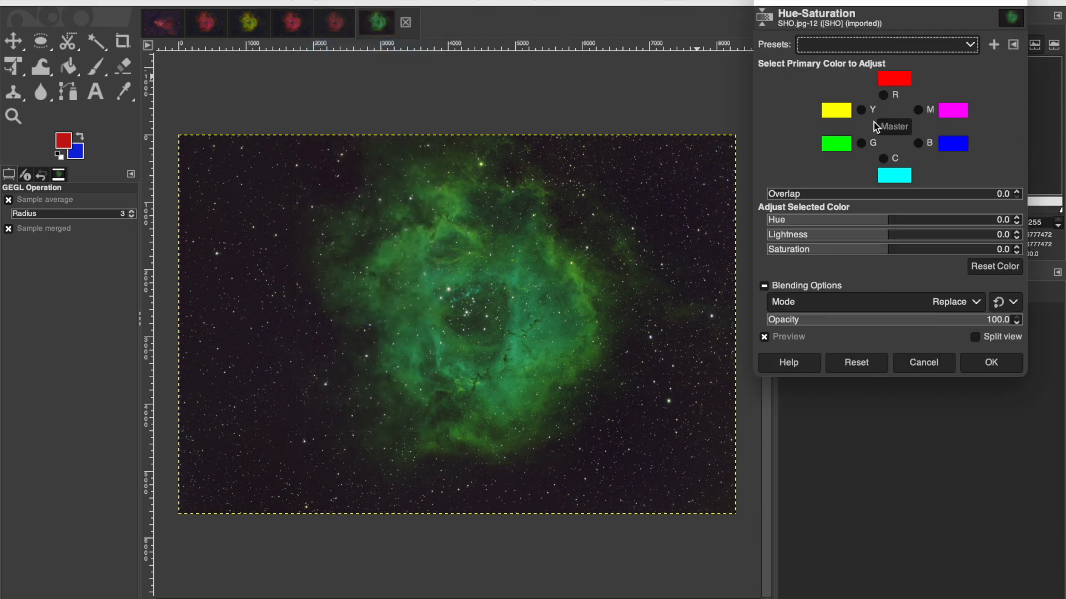
Try hue adjustments on the red (about -36), magenta, blue and cyan primaries, resetting the adjustment after each one
left_click(884, 95)
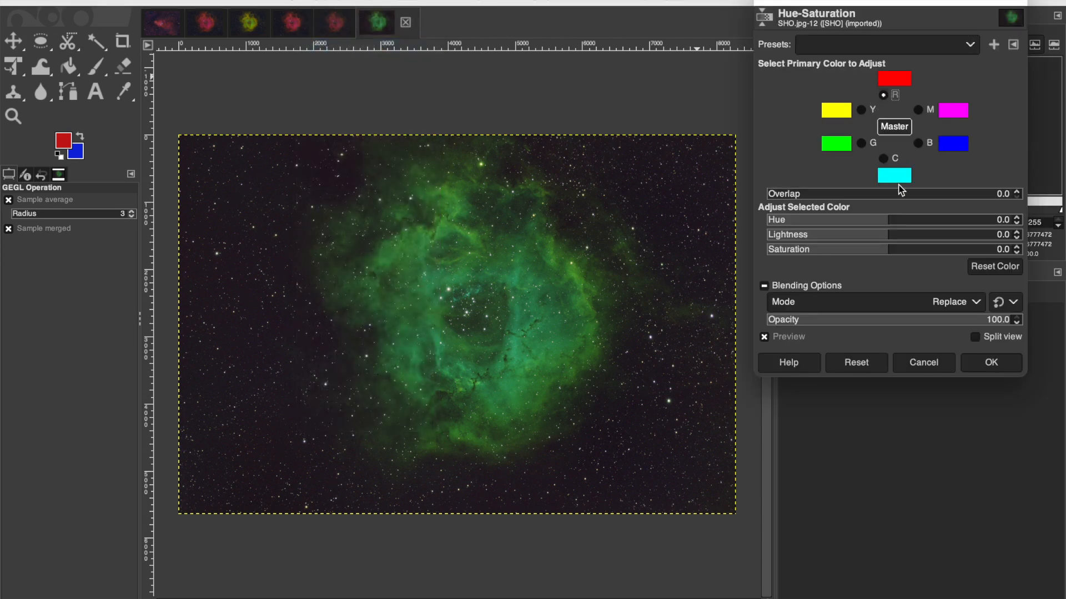
left_click_drag(887, 218, 864, 220)
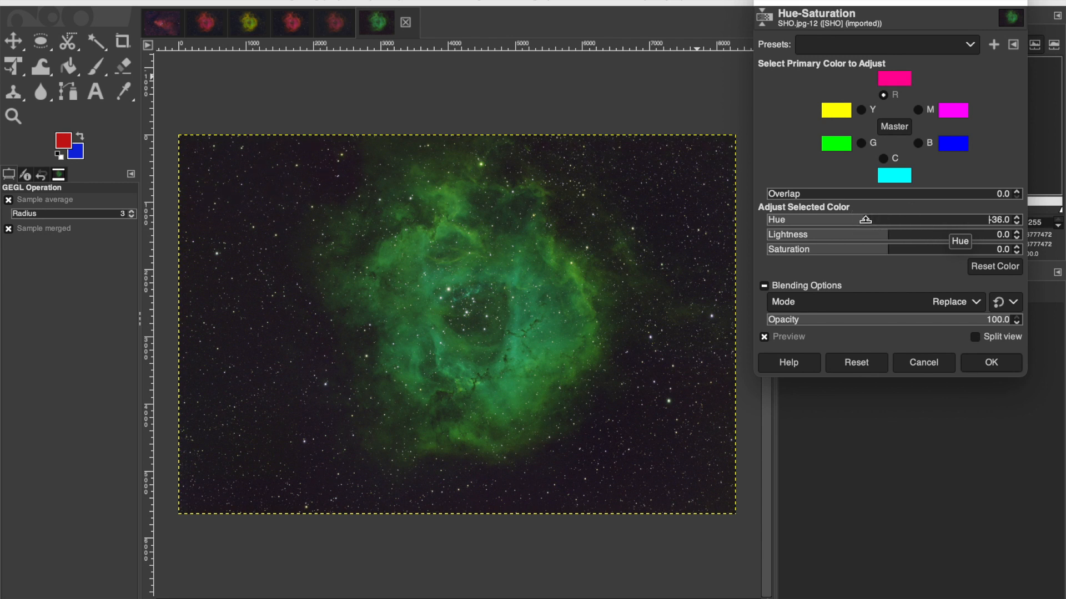
left_click(856, 362)
left_click(917, 110)
left_click_drag(889, 219, 852, 221)
left_click(869, 362)
left_click(918, 143)
left_click(857, 361)
left_click(883, 159)
left_click(856, 364)
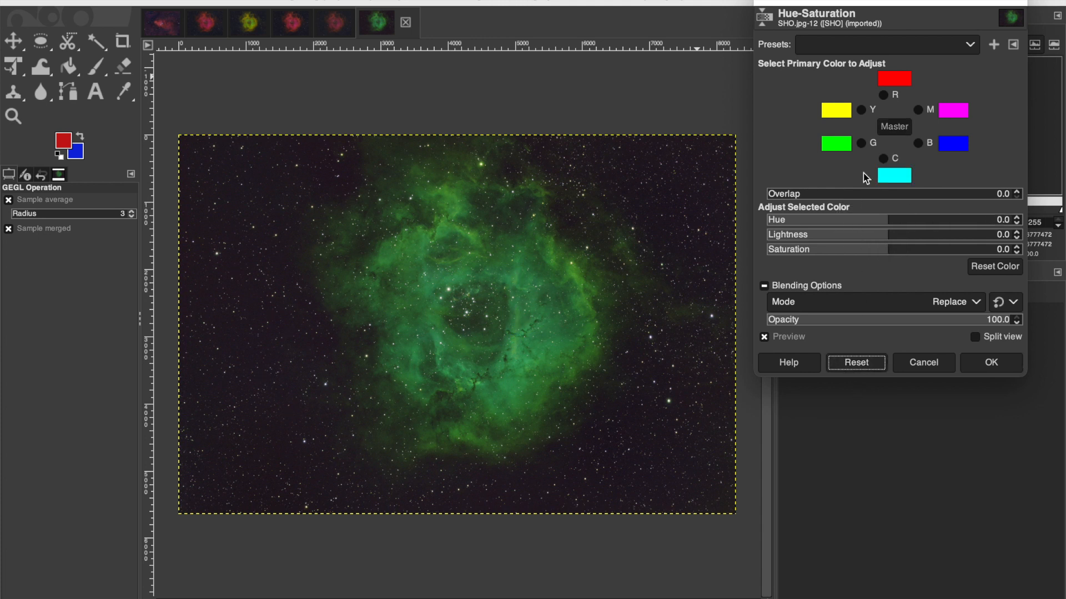
Shift the green primary's hue in SHO.jpg to -63.3 and apply the Hue-Saturation adjustment
left_click(861, 145)
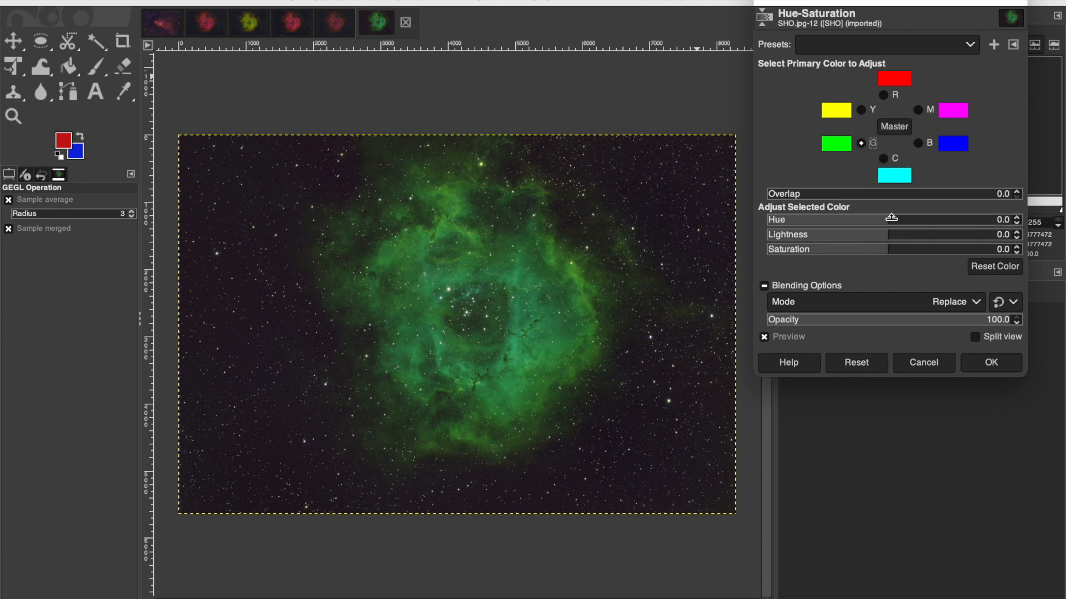
left_click_drag(889, 214, 854, 223)
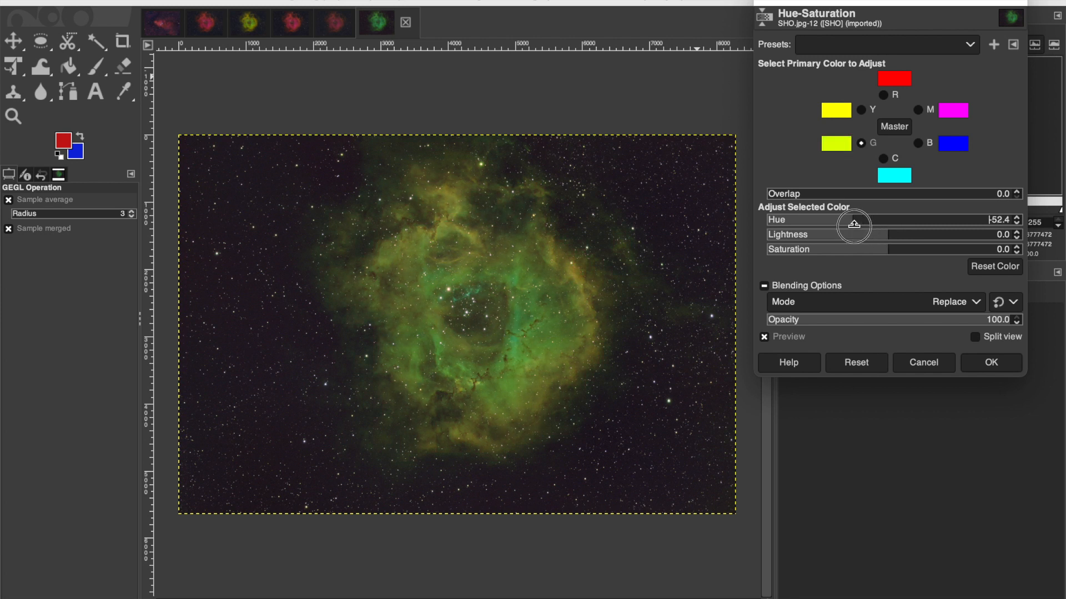
left_click_drag(853, 224, 882, 227)
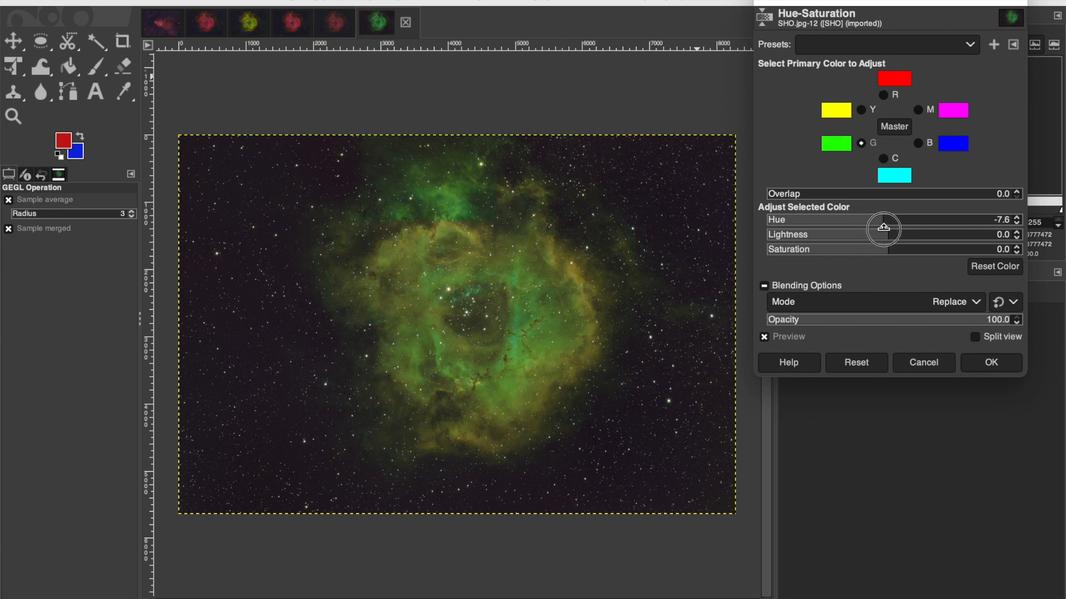
left_click_drag(883, 227, 851, 219)
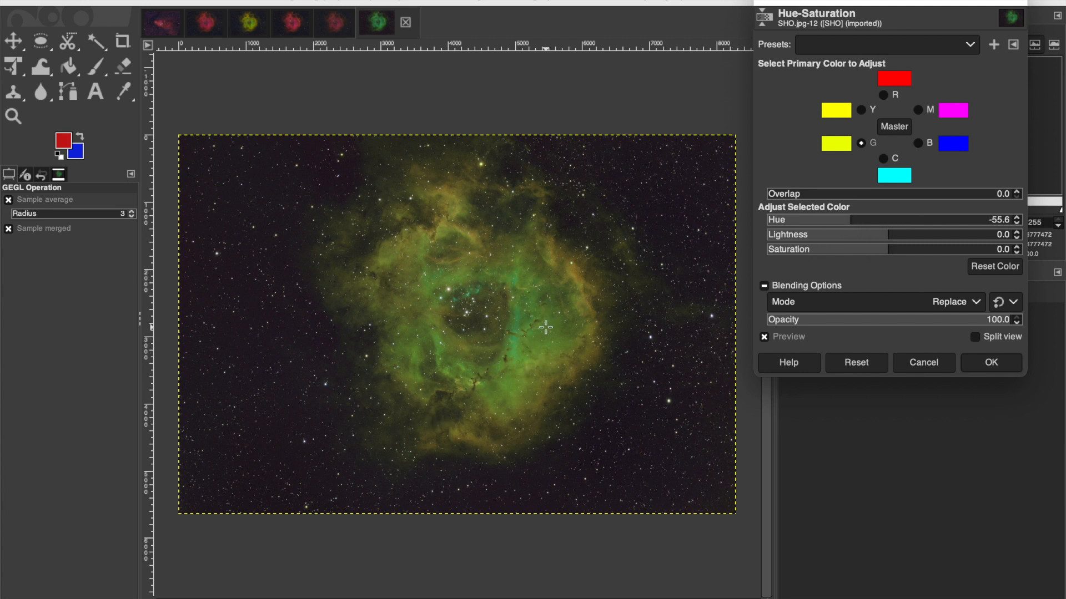
left_click(260, 594)
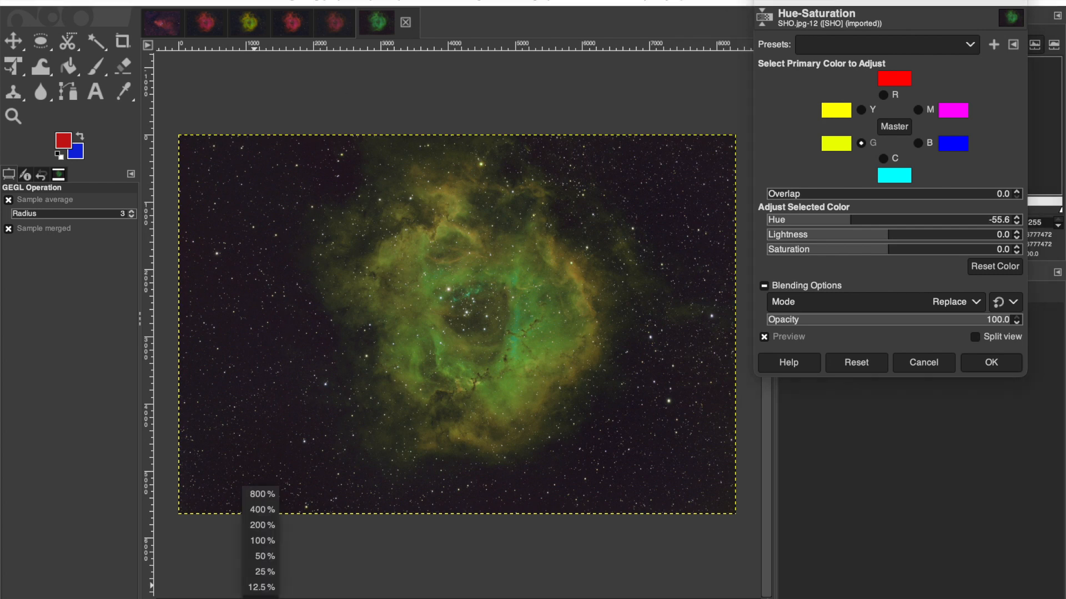
left_click(269, 587)
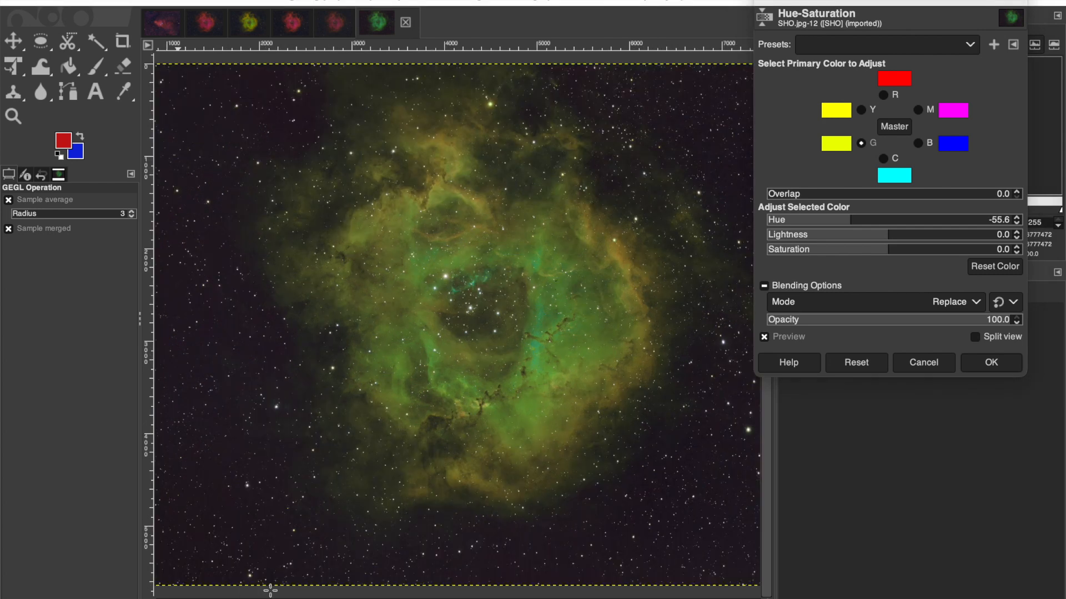
left_click(849, 221)
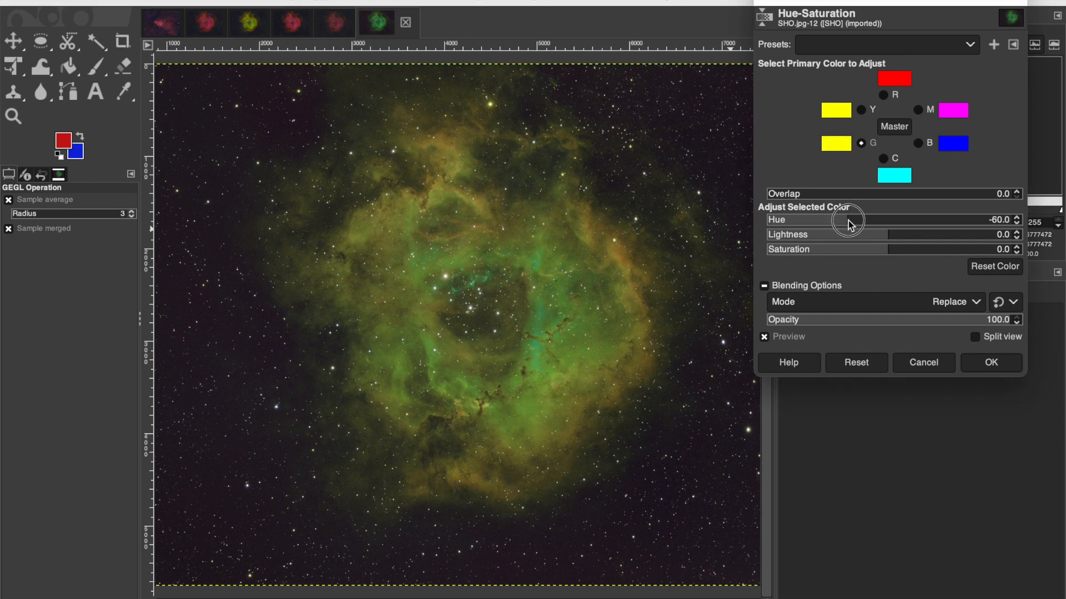
left_click_drag(850, 221, 829, 221)
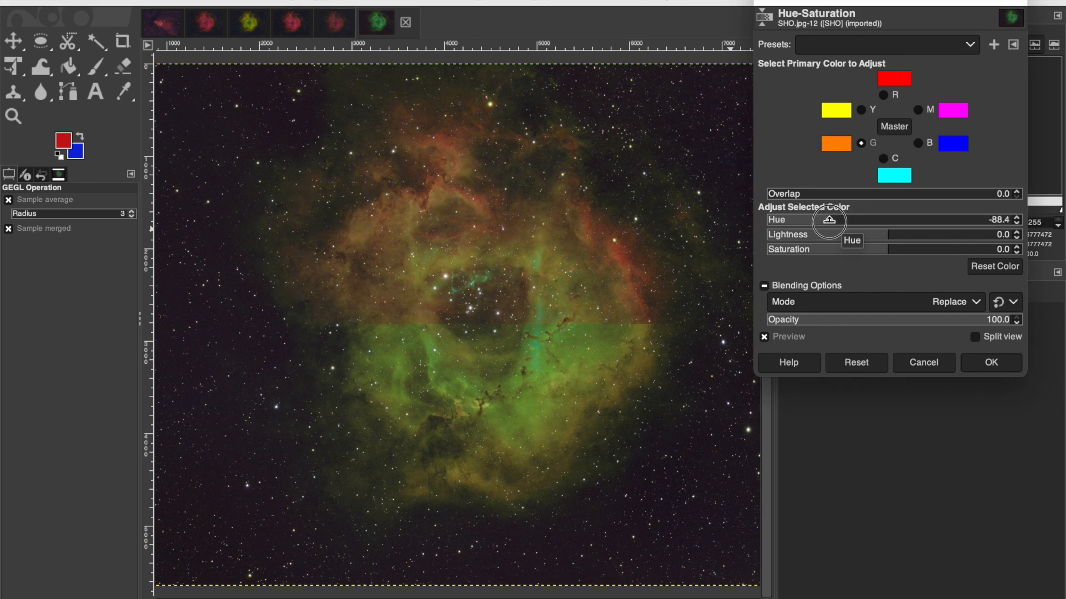
left_click_drag(828, 220, 835, 220)
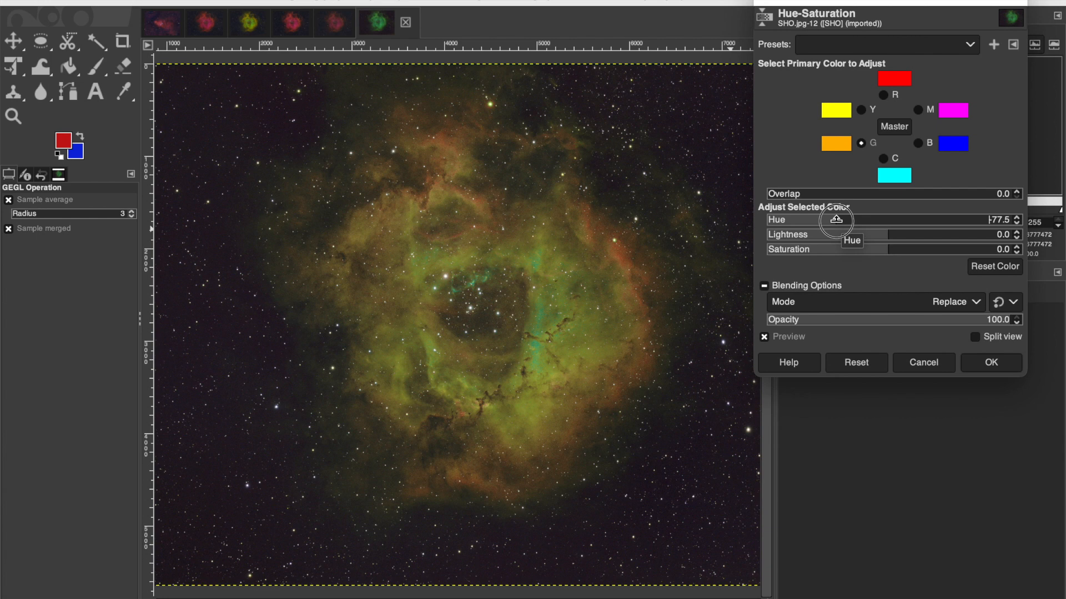
left_click_drag(839, 219, 845, 218)
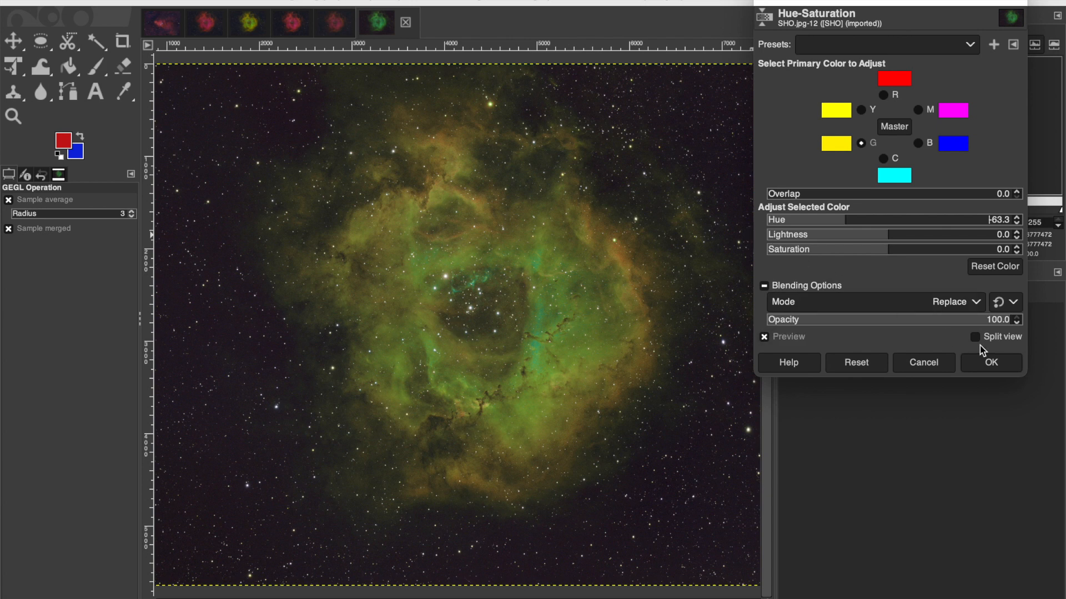
left_click(998, 362)
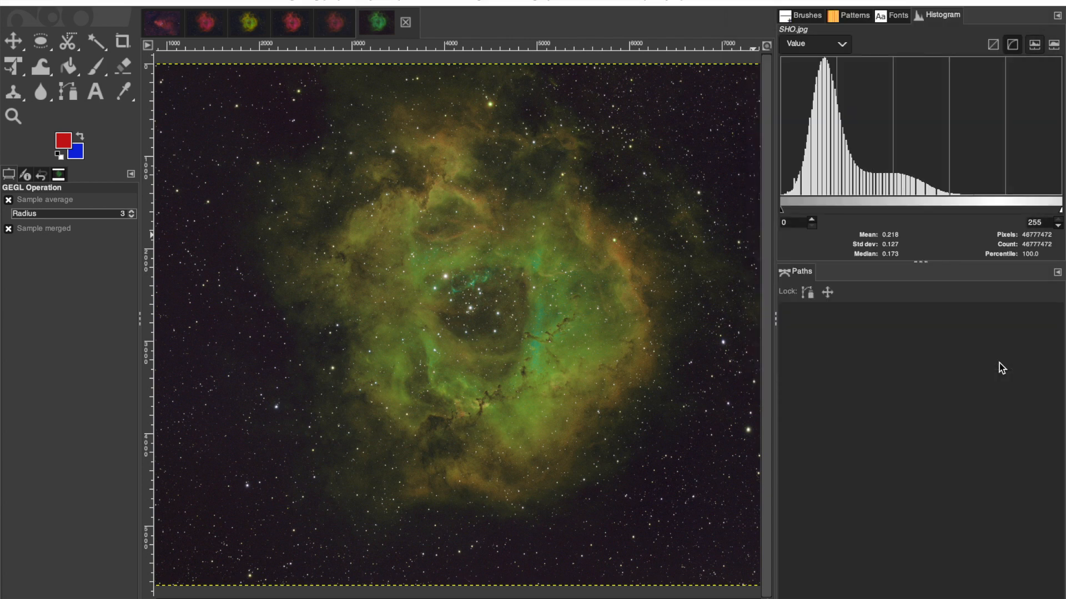
Apply another Hue-Saturation adjustment to SHO.jpg with the yellow primary's hue set to -15.1
left_click(314, 0)
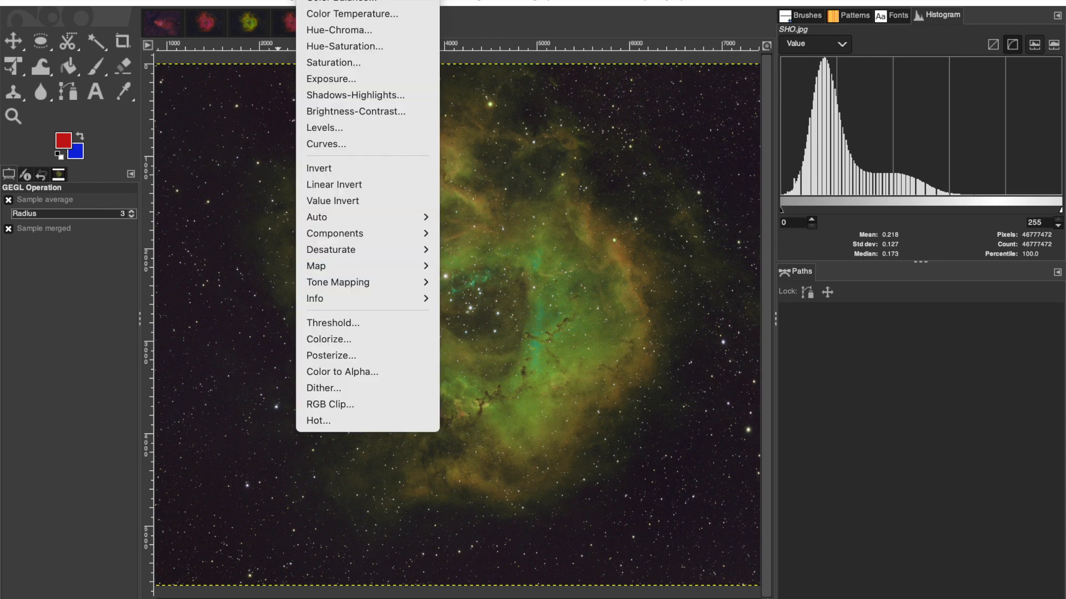
left_click(342, 48)
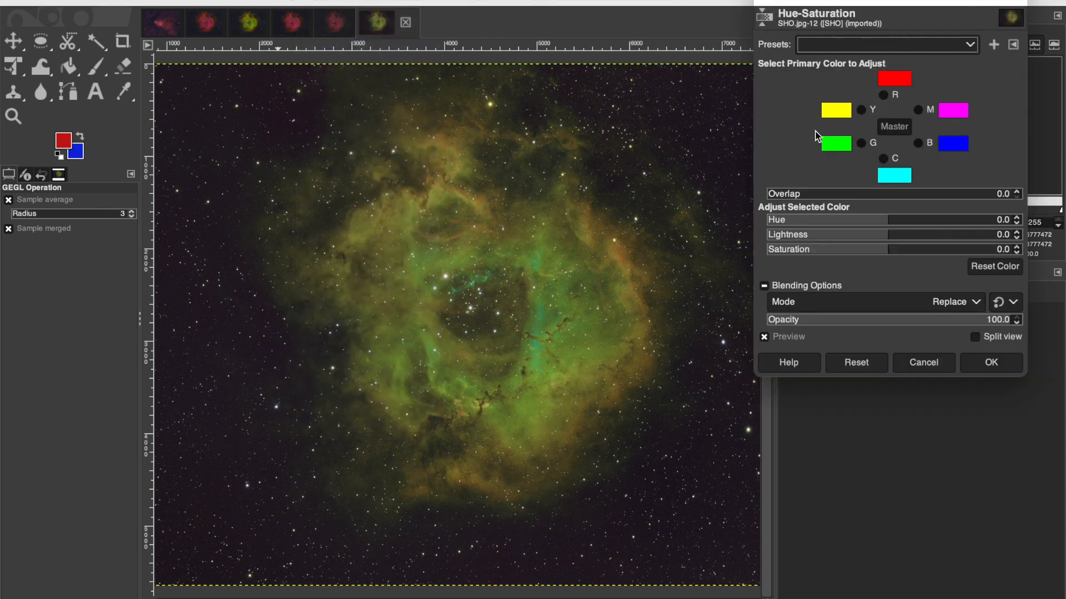
left_click(861, 111)
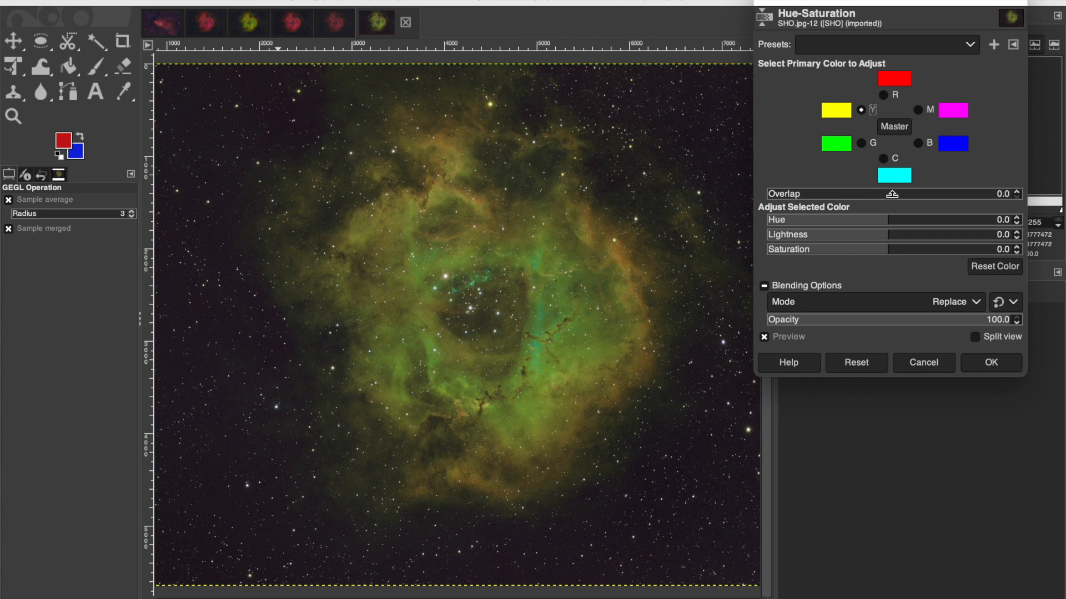
left_click_drag(888, 219, 853, 223)
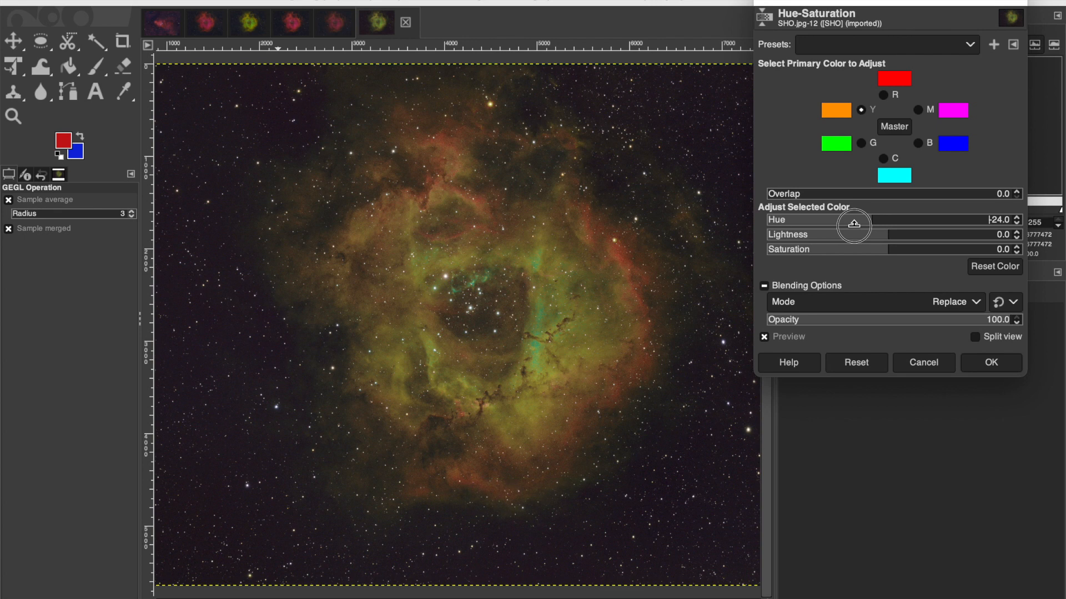
left_click_drag(859, 225, 875, 221)
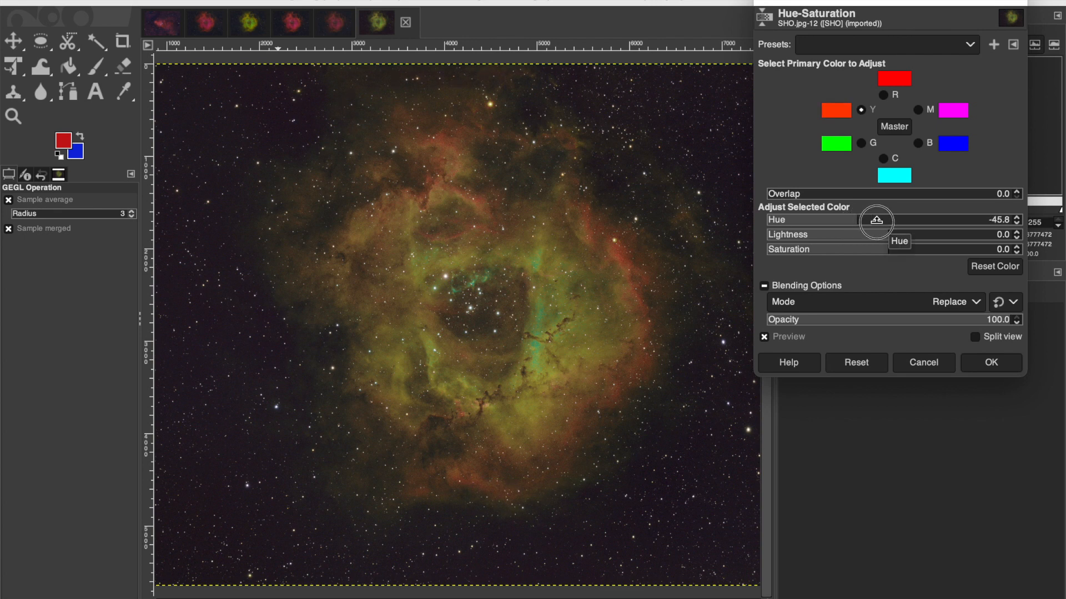
left_click_drag(876, 221, 887, 219)
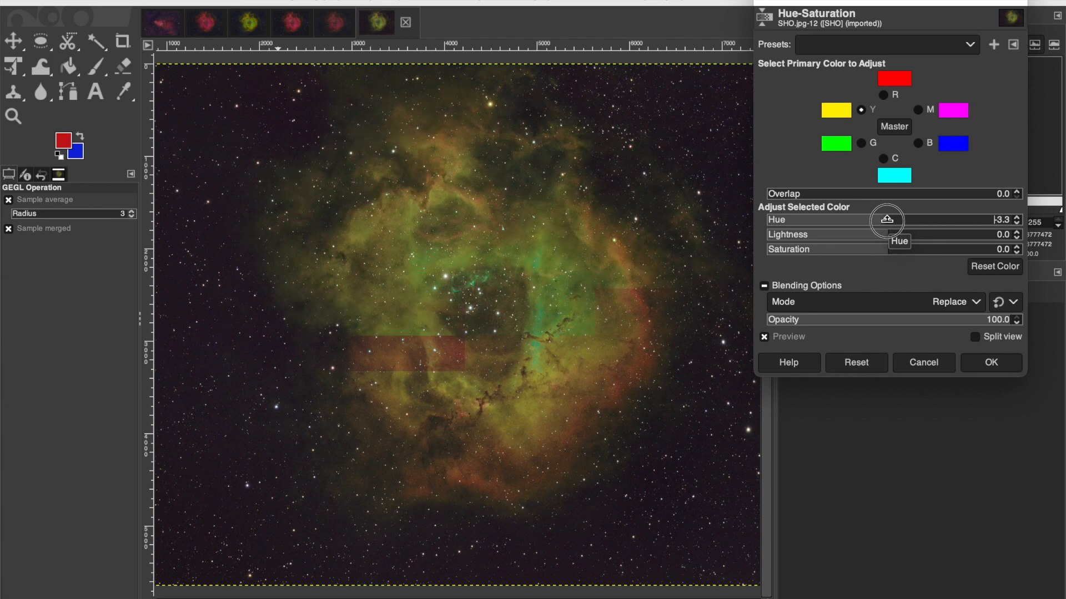
left_click_drag(887, 220, 874, 221)
left_click_drag(874, 221, 871, 222)
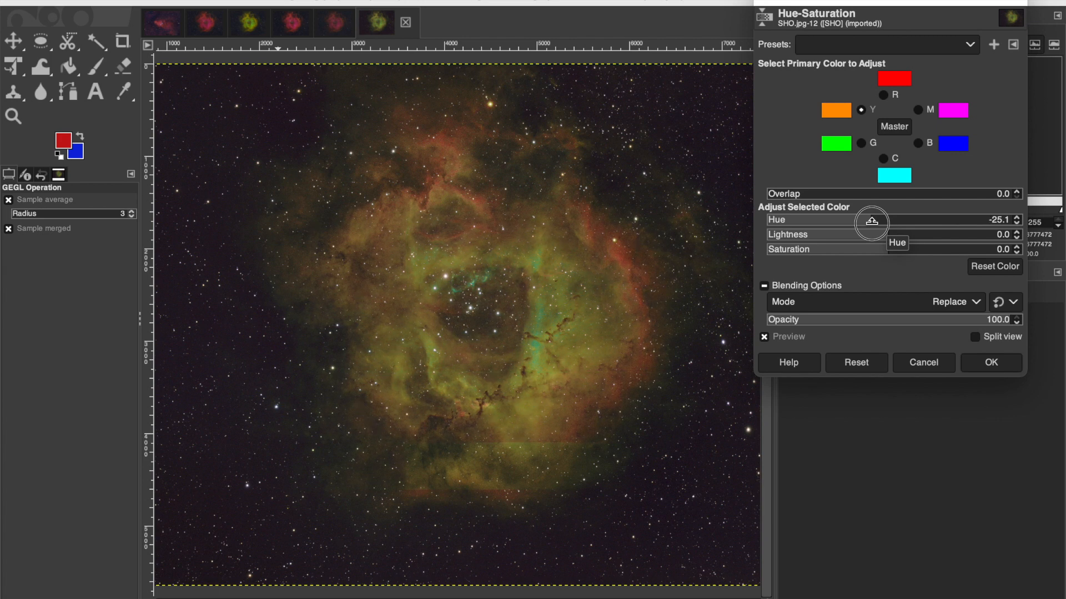
left_click(1017, 218)
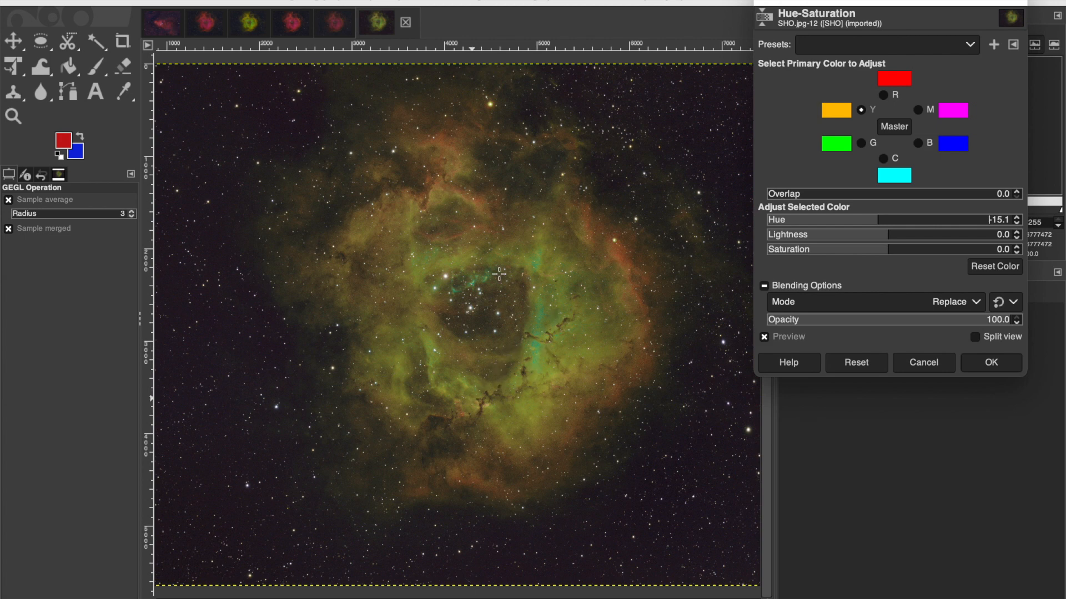
left_click(997, 369)
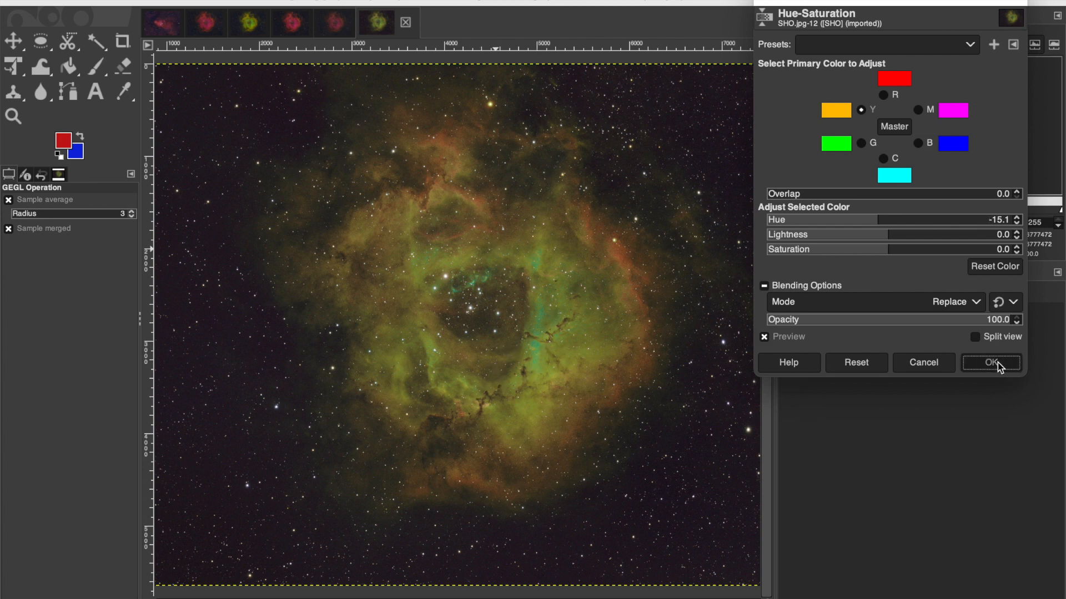
View the edited HSO.jpg image for comparison and return to the SHO.jpg image
left_click(338, 28)
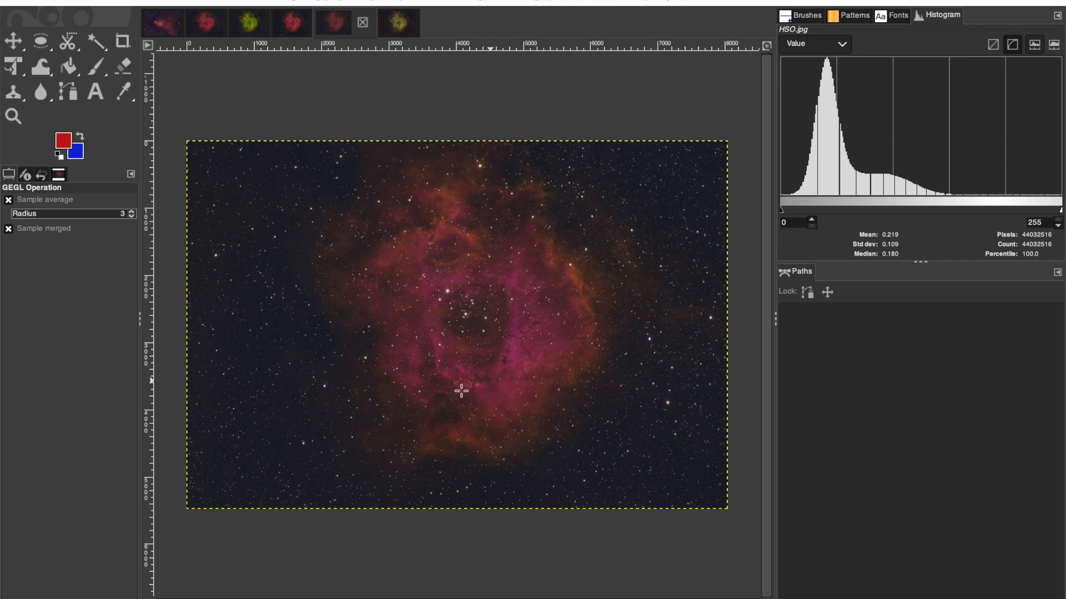
left_click(399, 24)
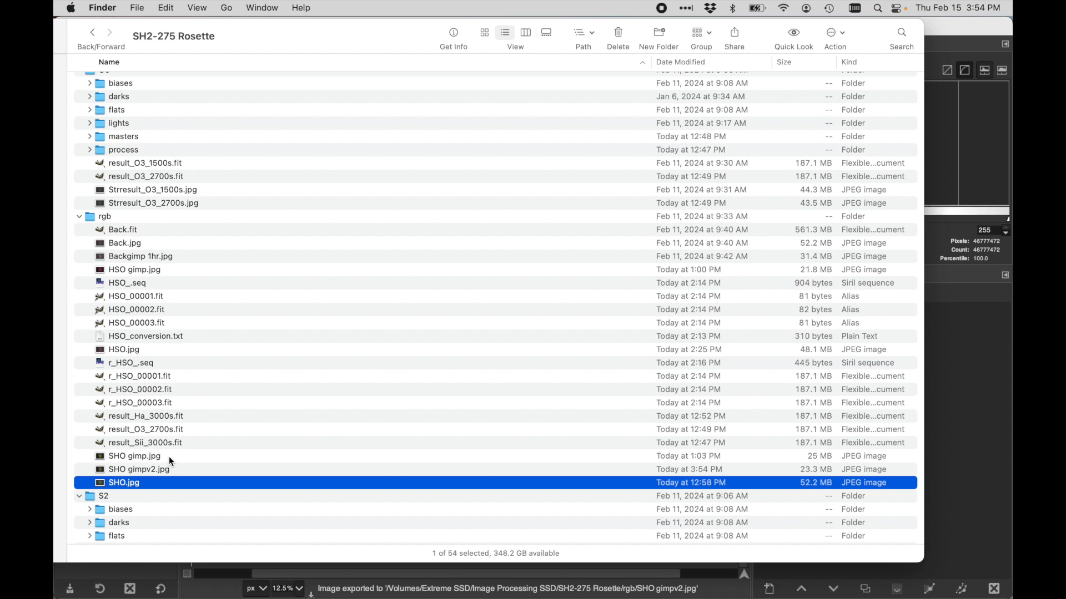
In Finder, preview SHO gimp.jpg and SHO gimpv2.jpg from the rgb folder alternately to compare their colours
left_click(168, 456)
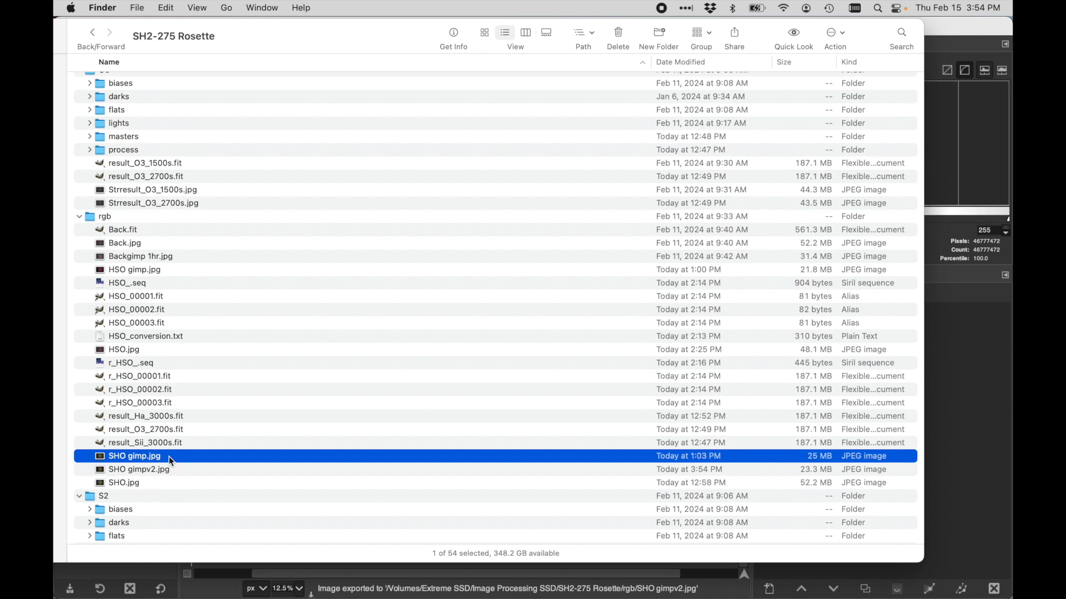
key("space")
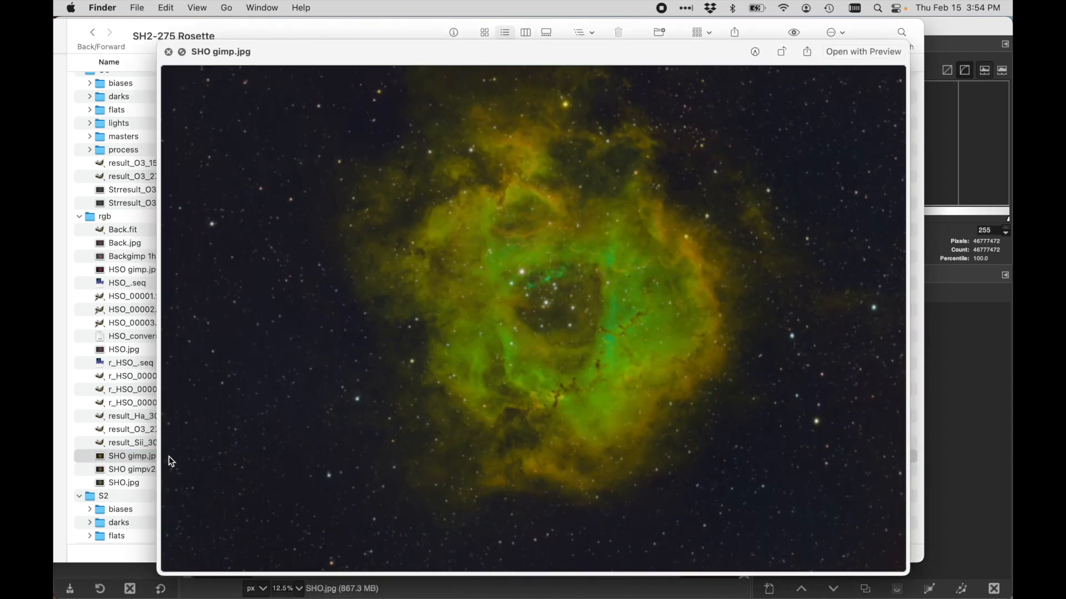
key("Down")
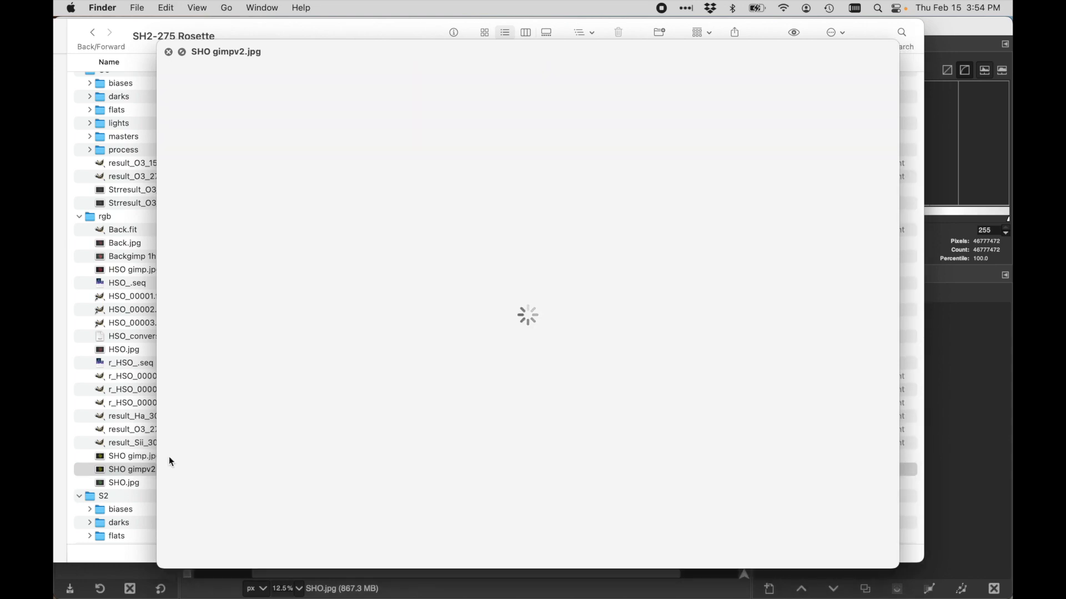
key("Up")
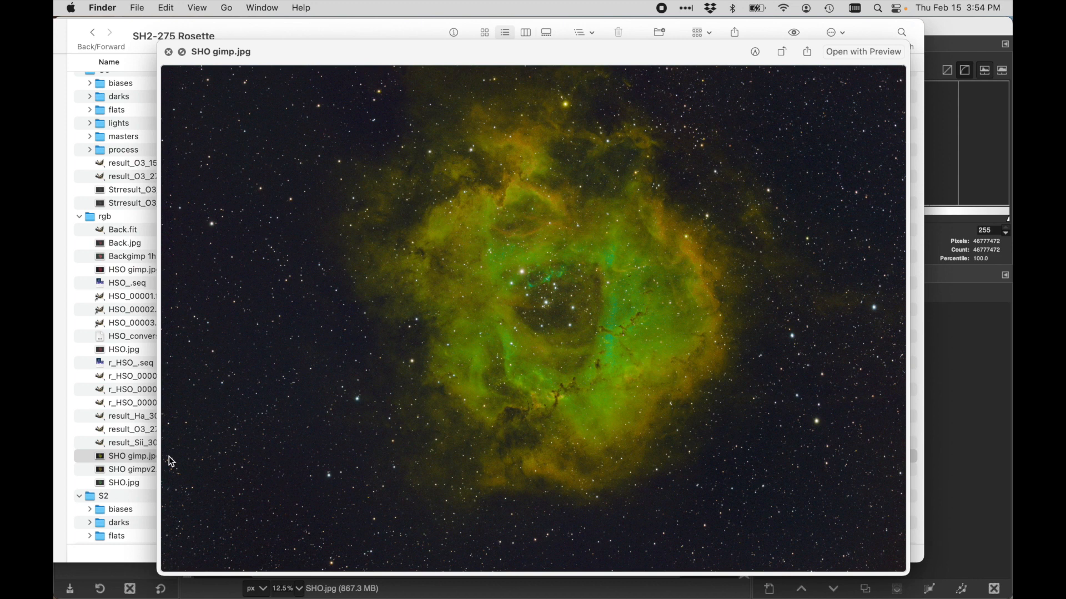
key("Down")
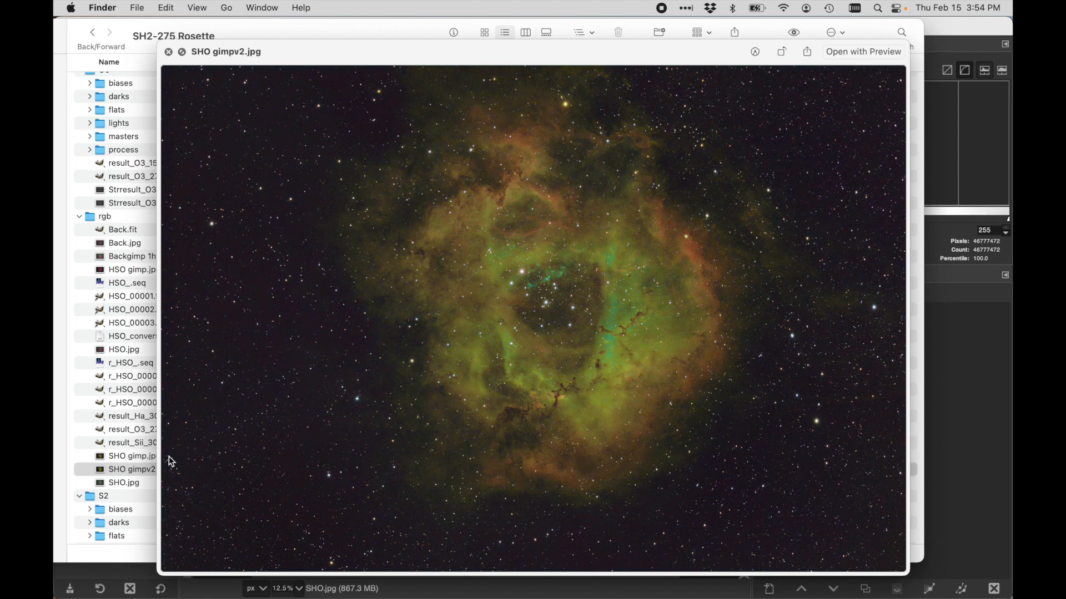
key("Up")
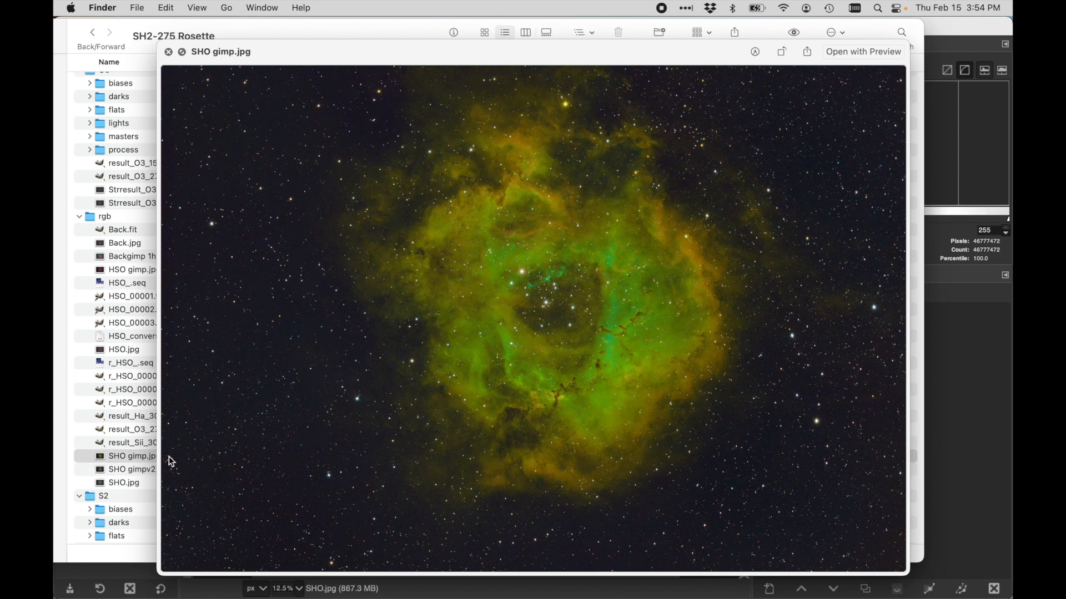
key("Down")
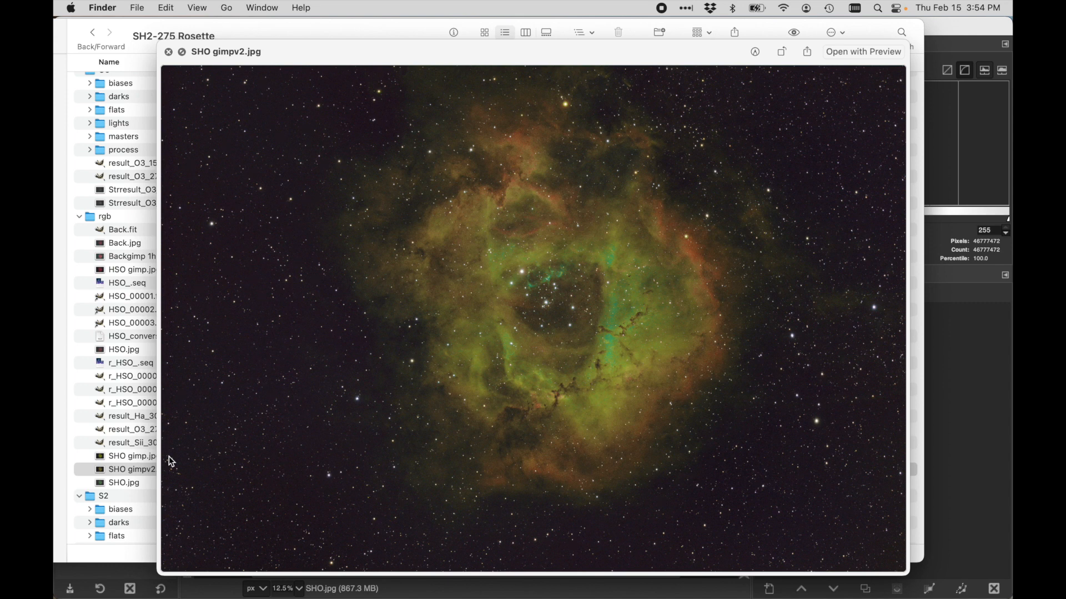